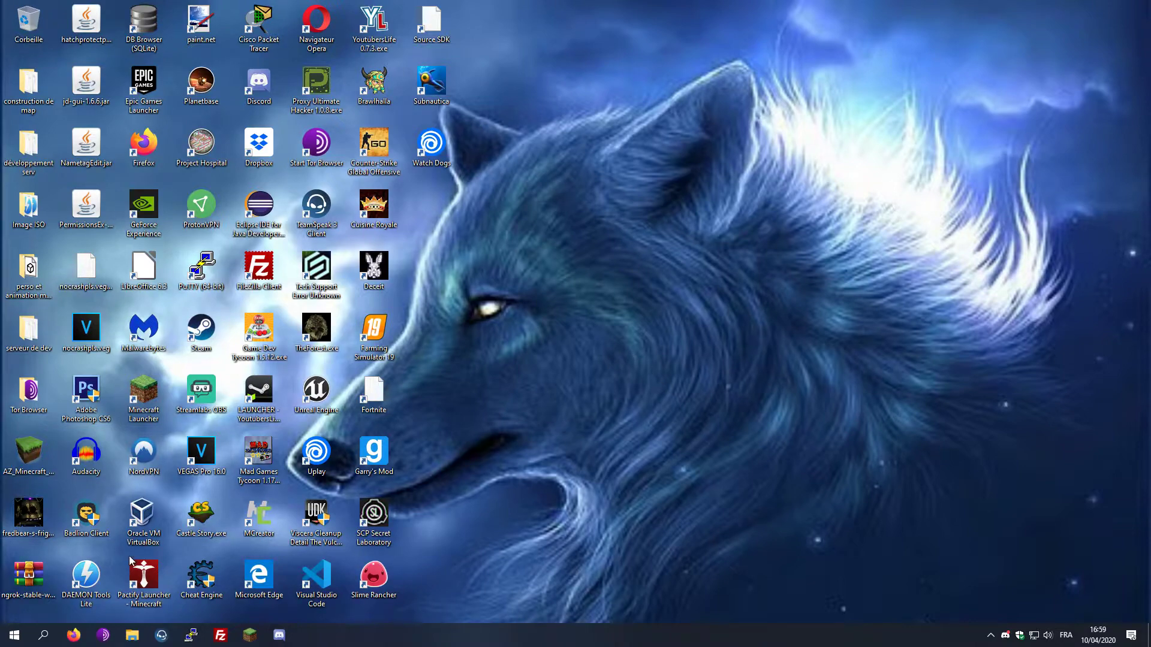
# Step: Create a new folder on the desktop and name it "serveur tutoriel"
pyautogui.rightClick(1136, 592)
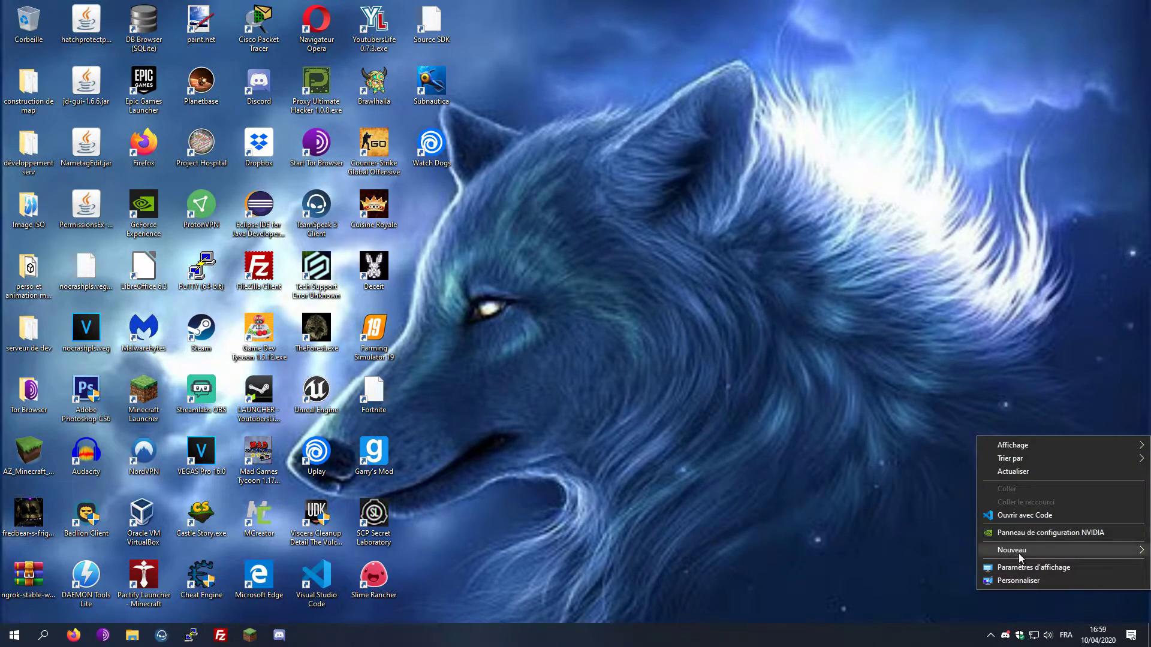
pyautogui.moveTo(1019, 553)
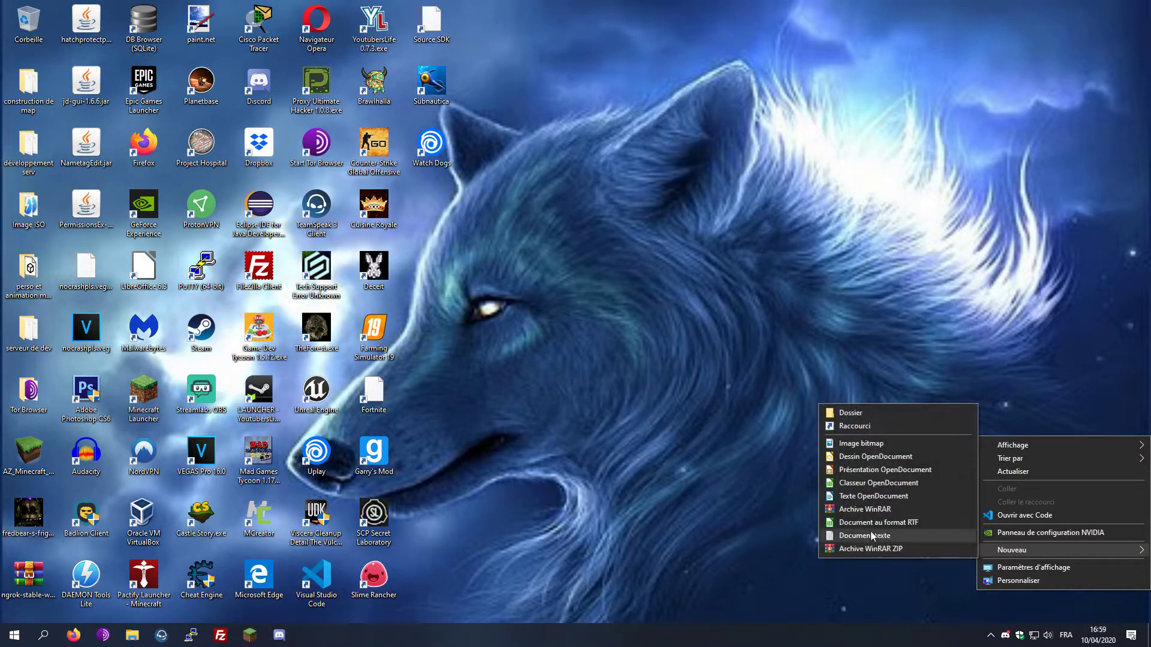
pyautogui.click(862, 415)
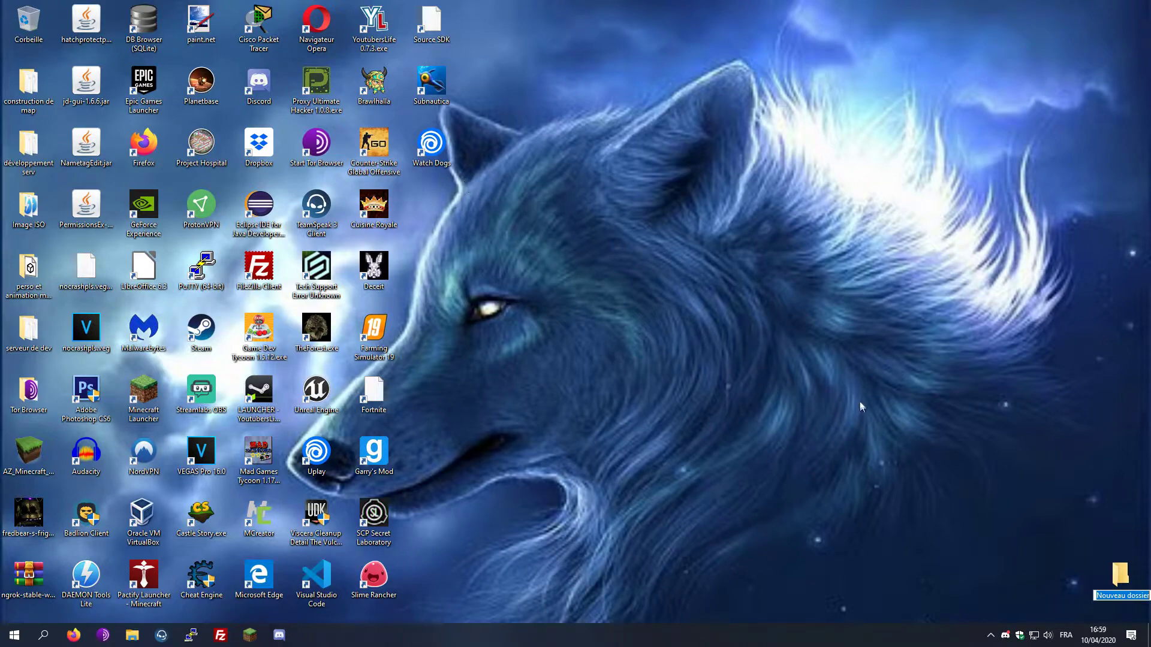
pyautogui.press('BackSpace')
pyautogui.write('erveur tutoriel')
pyautogui.press('Return')
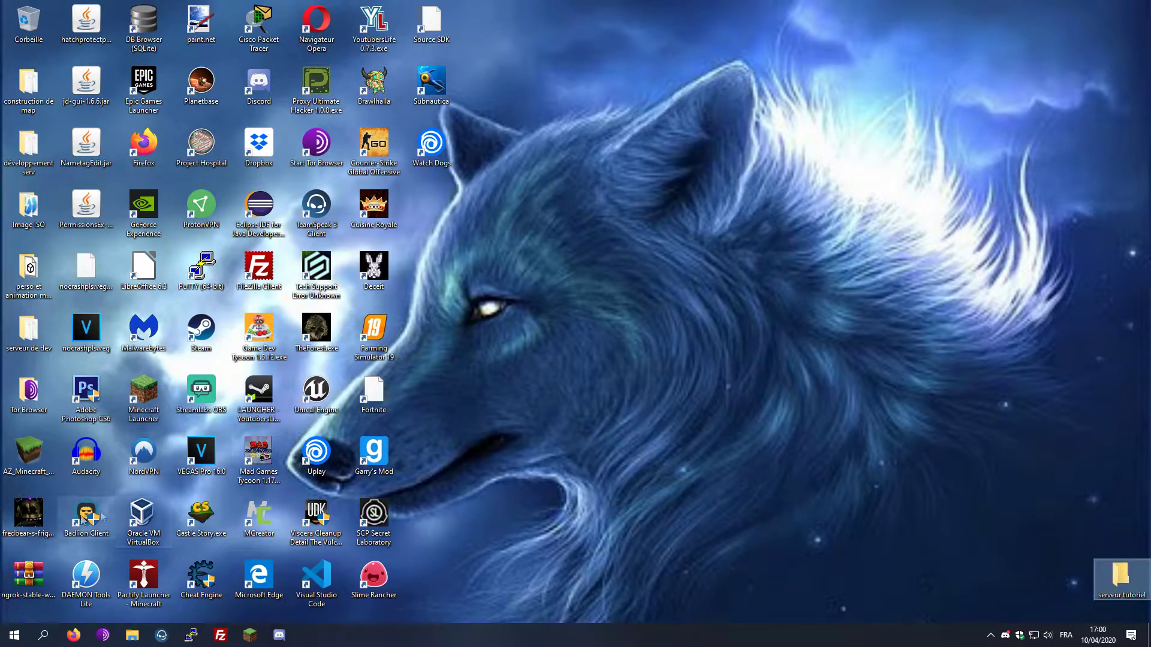
# Step: Switch to Firefox, search the web for getbukkit and open the site's Spigot downloads page
pyautogui.click(73, 634)
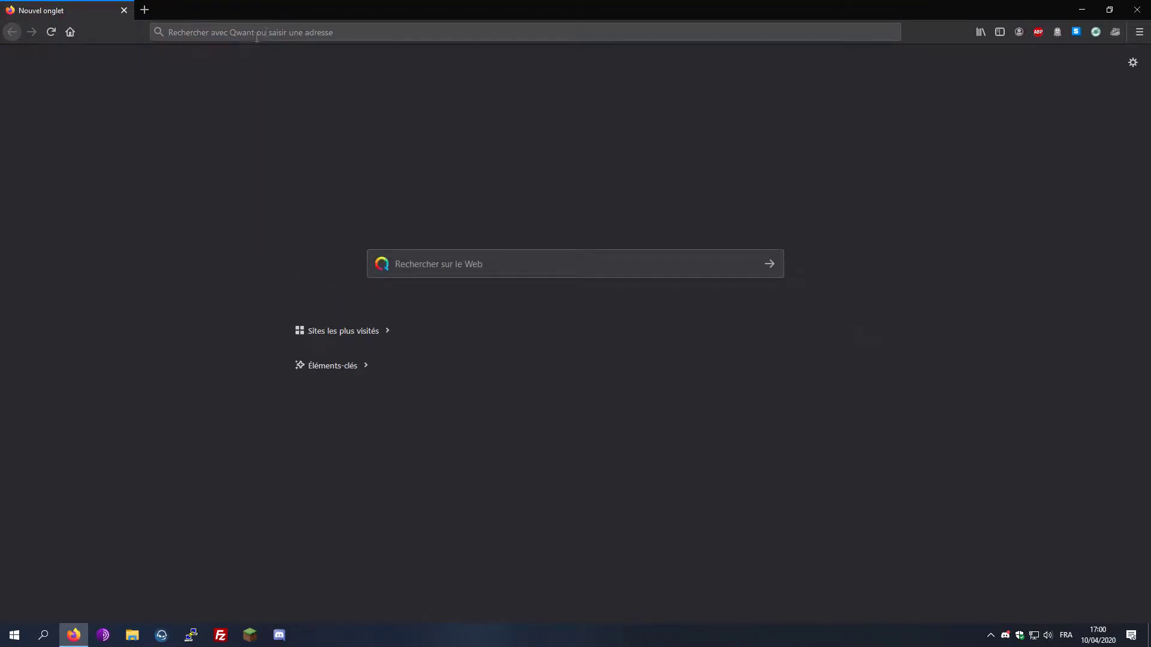
pyautogui.write('getbukkit')
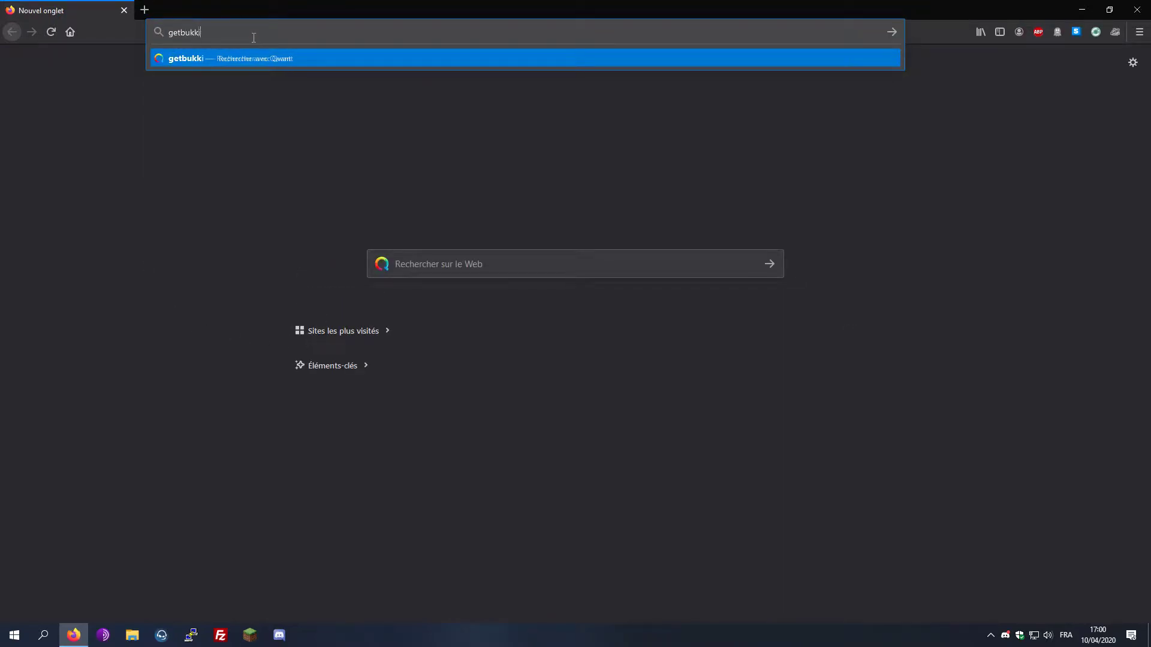
pyautogui.press('Return')
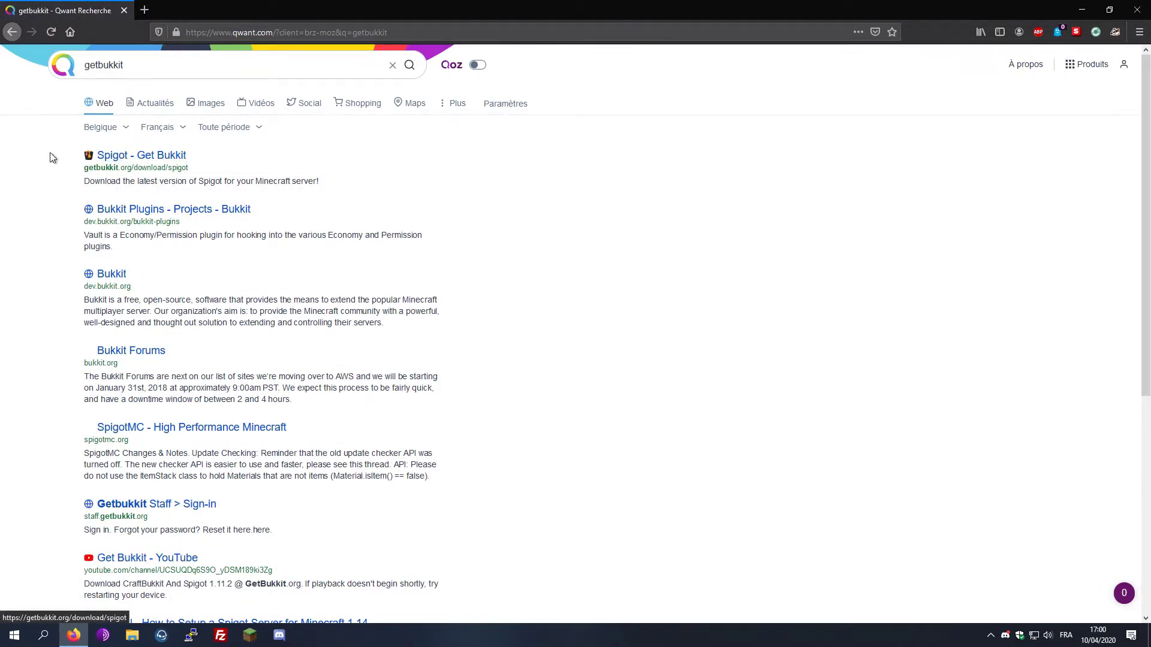
pyautogui.click(156, 167)
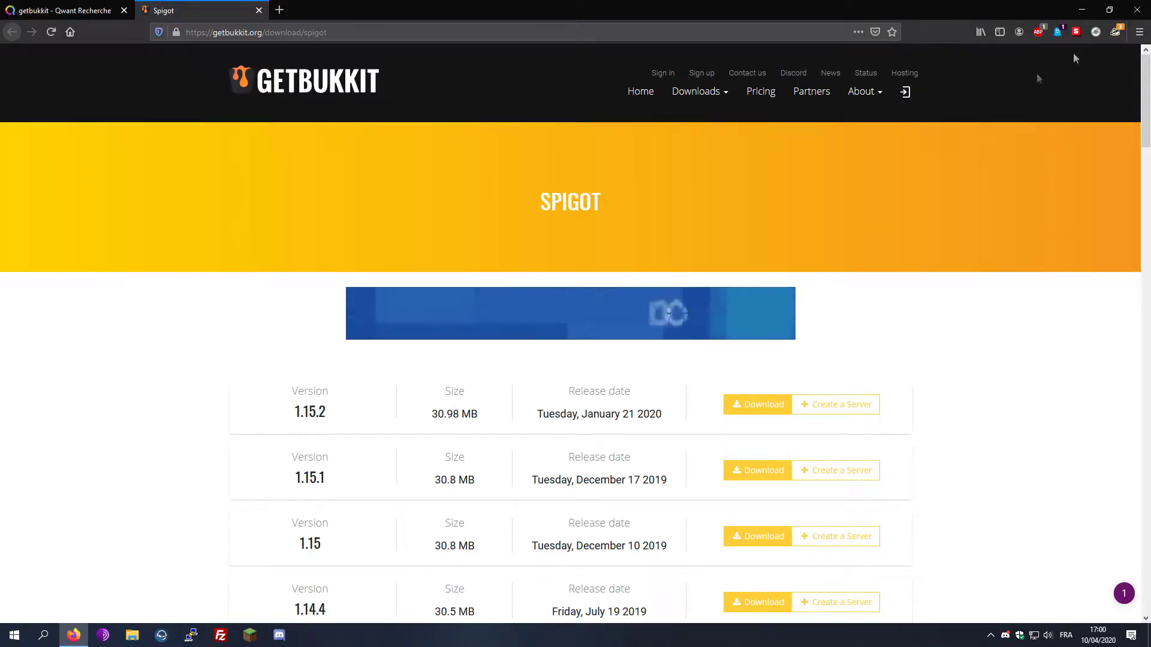
pyautogui.click(702, 93)
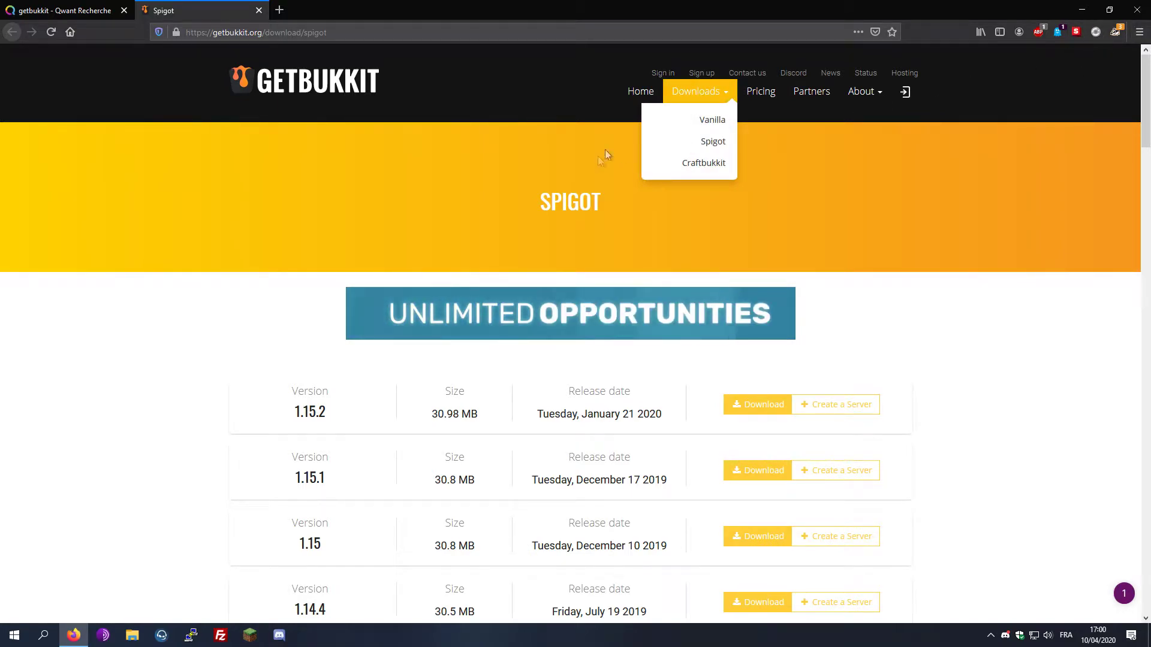
pyautogui.click(689, 141)
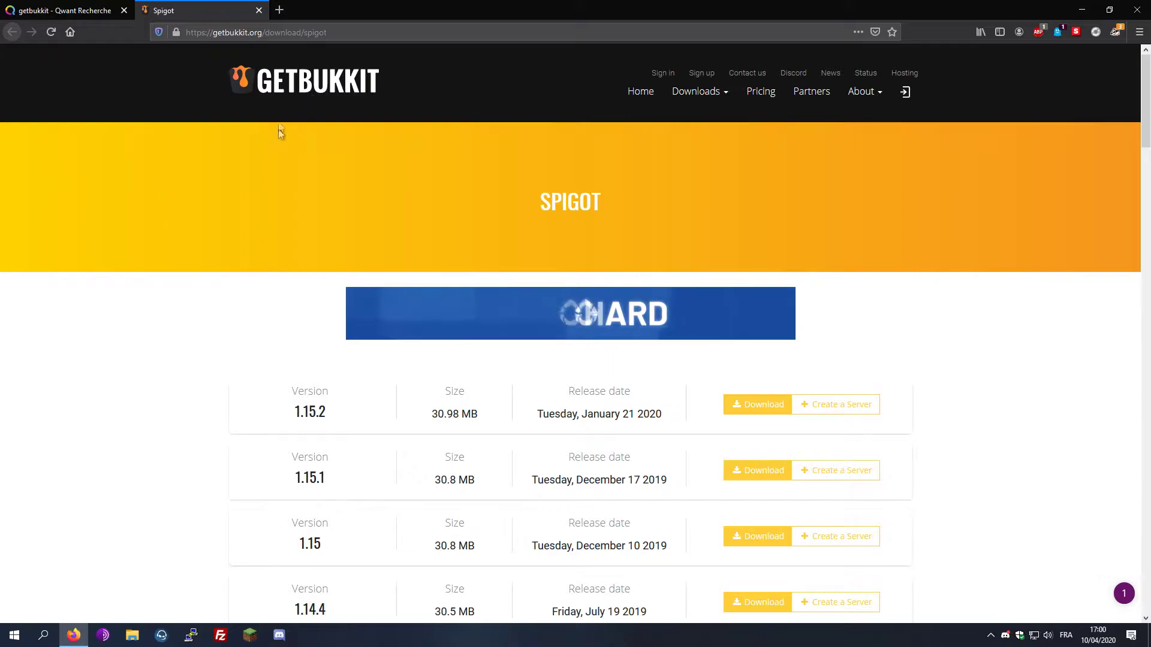
# Step: Find Spigot version 1.8.8 in the version list and open its download page
pyautogui.scroll(-4, 466, 118)
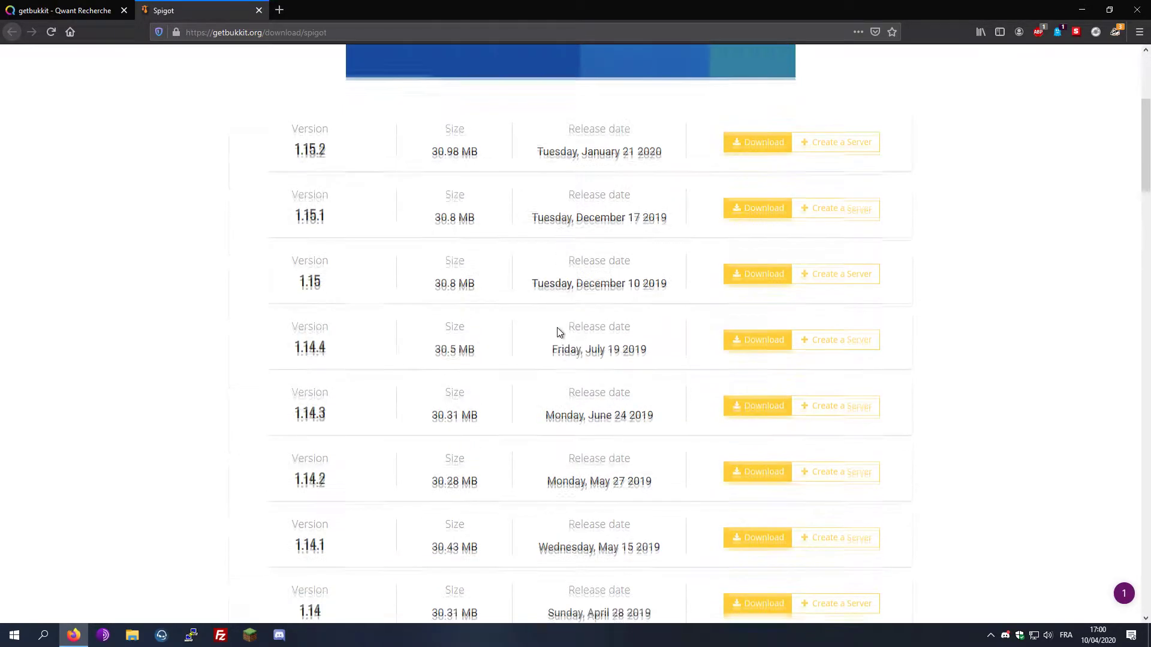
pyautogui.scroll(-7, 556, 328)
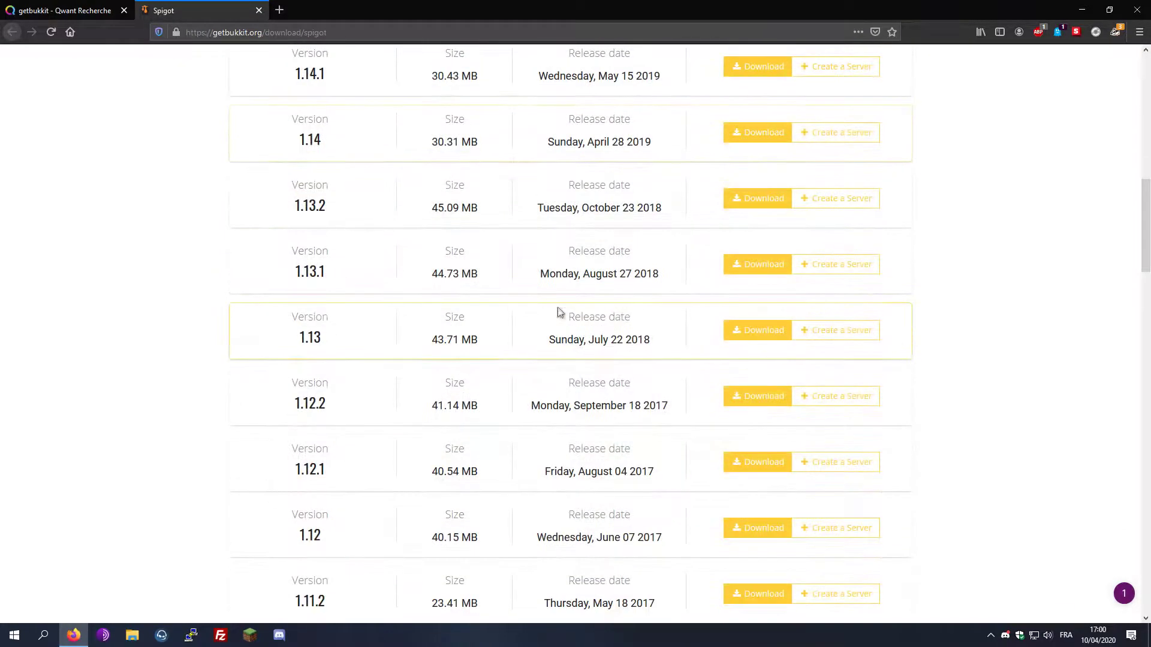
pyautogui.scroll(-8, 559, 312)
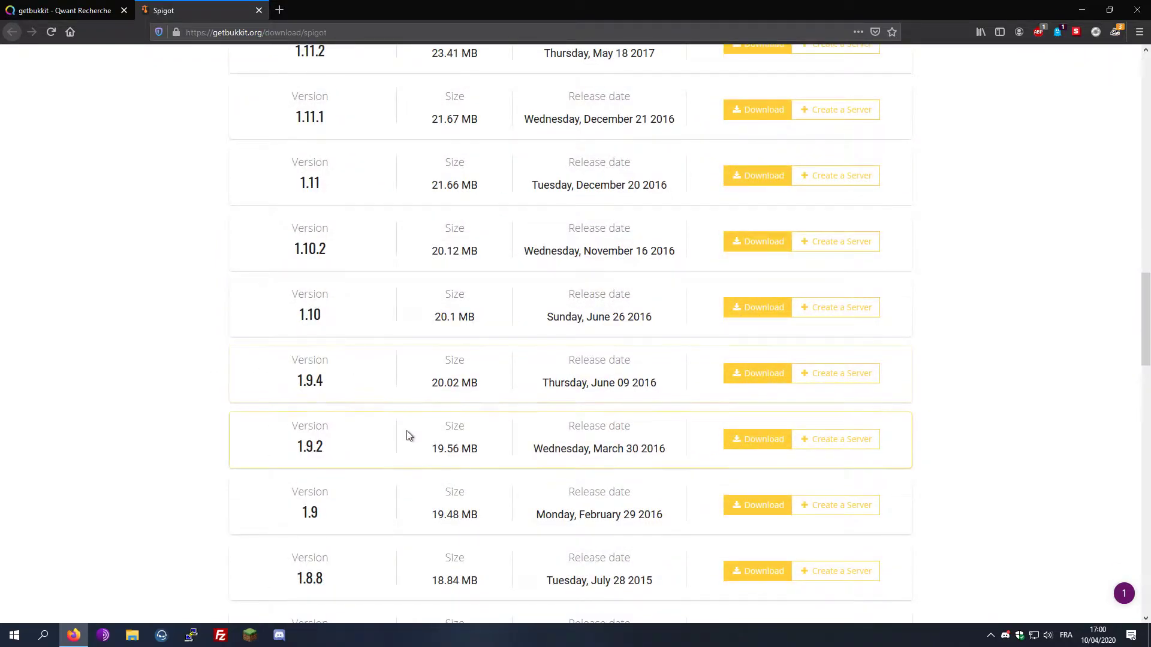
pyautogui.scroll(-1, 406, 436)
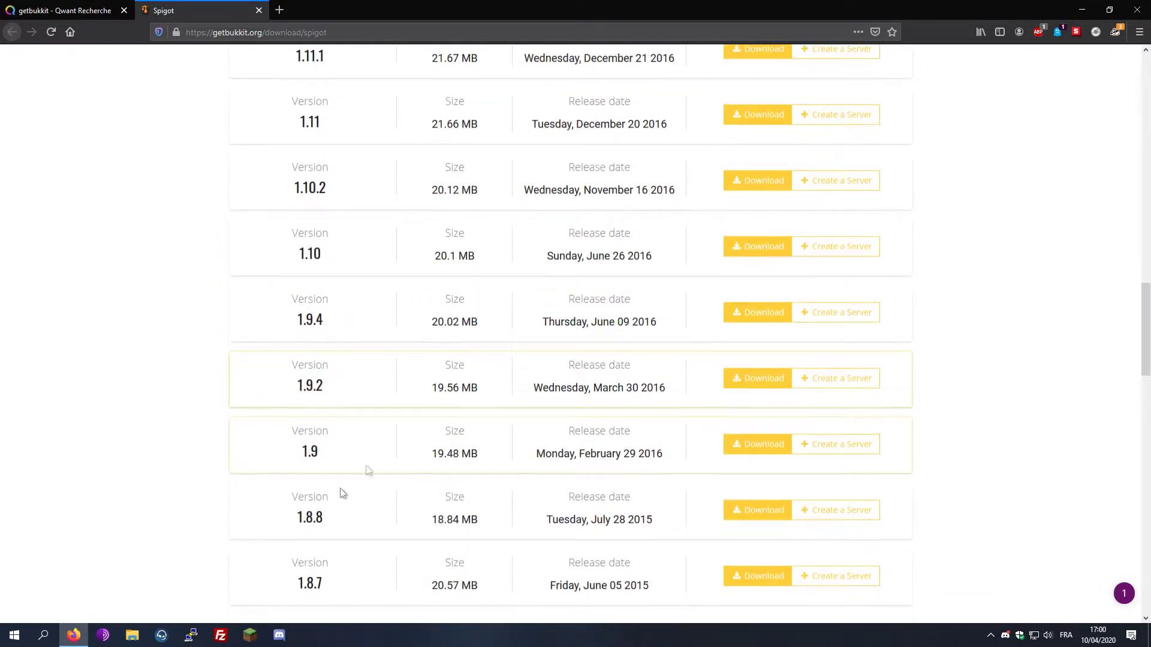
pyautogui.click(740, 514)
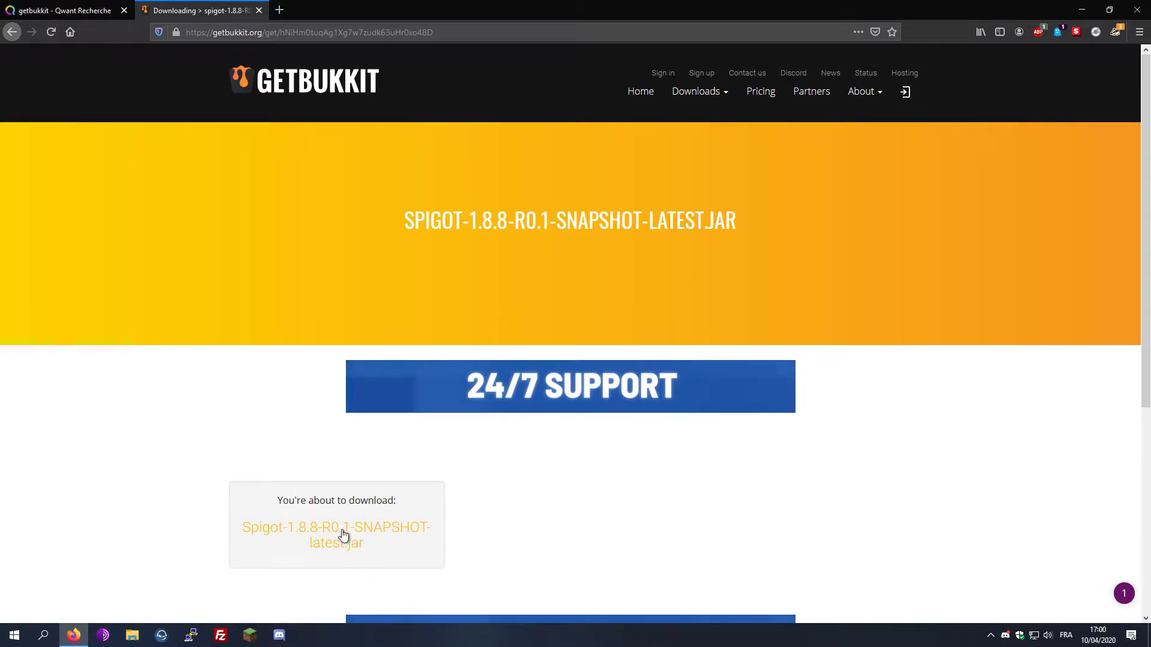
# Step: Download the Spigot-1.8.8-R0.1-SNAPSHOT-latest.jar file and save it
pyautogui.scroll(-1, 343, 536)
pyautogui.moveTo(252, 439); pyautogui.dragTo(346, 439)
pyautogui.click(249, 477)
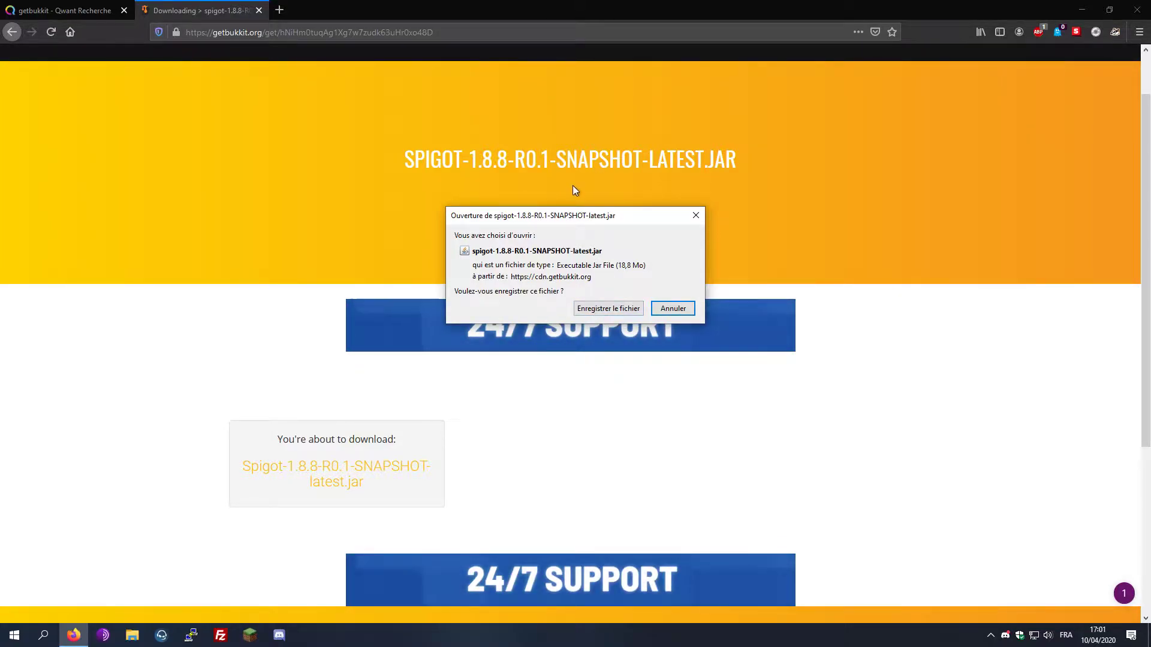
pyautogui.moveTo(552, 217); pyautogui.dragTo(594, 214)
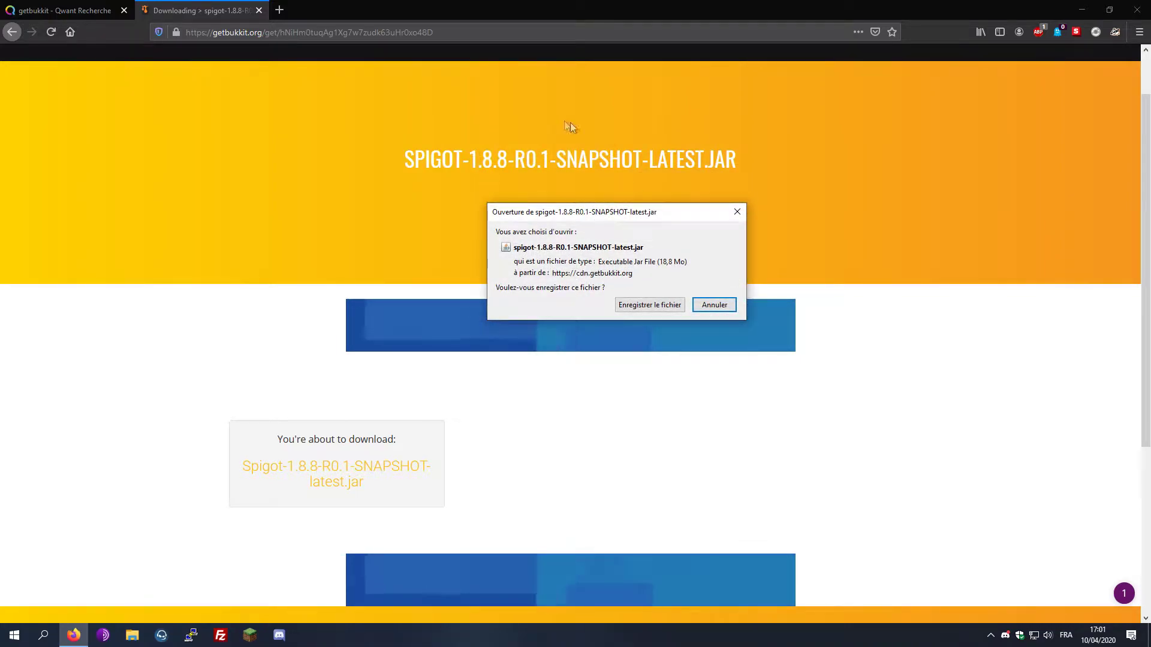
pyautogui.click(642, 309)
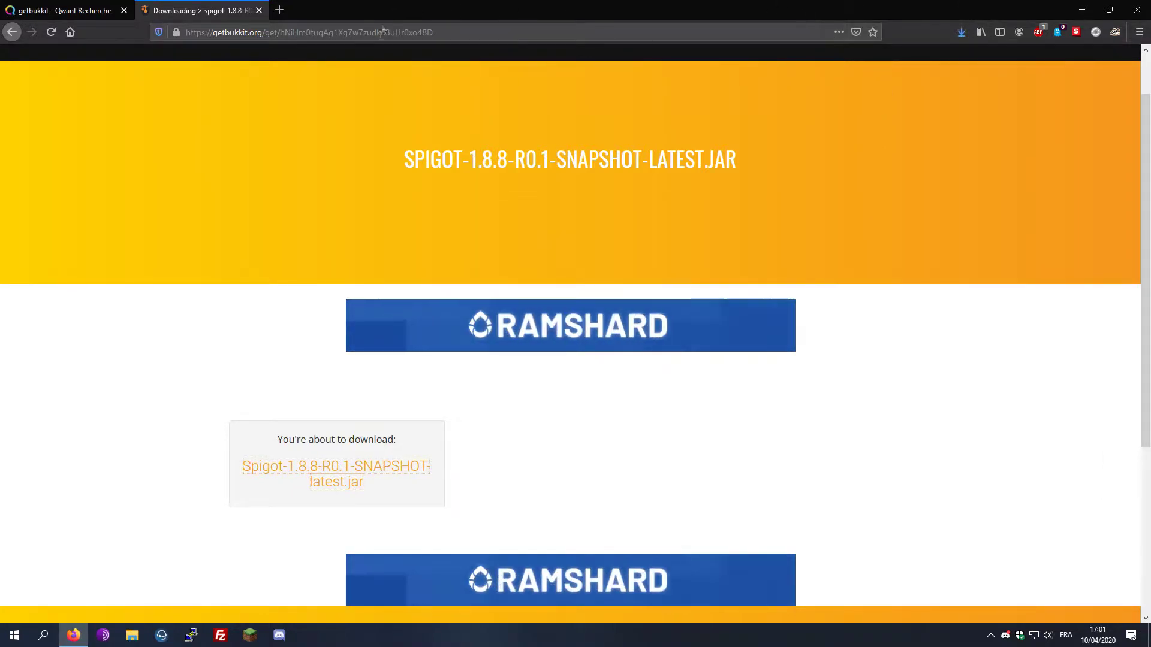
# Step: Open the serveur tutoriel folder beside the browser and place the downloaded Spigot jar in it
pyautogui.moveTo(786, 6); pyautogui.dragTo(404, 28)
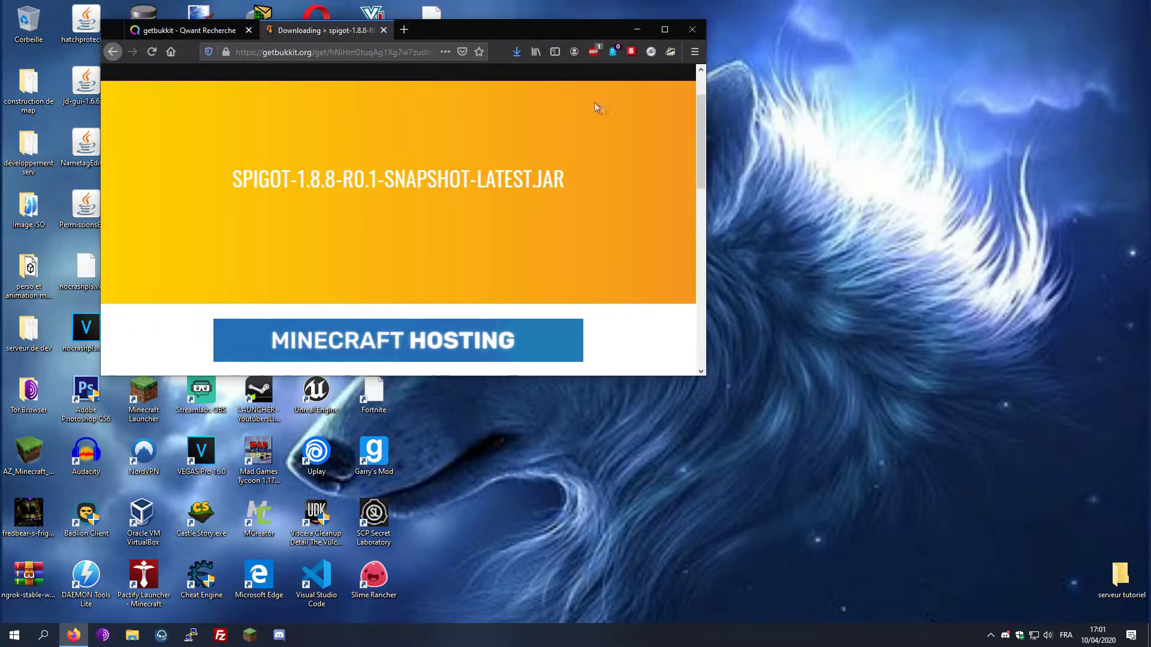
pyautogui.doubleClick(1129, 584)
pyautogui.moveTo(527, 6); pyautogui.dragTo(570, 236)
pyautogui.click(516, 51)
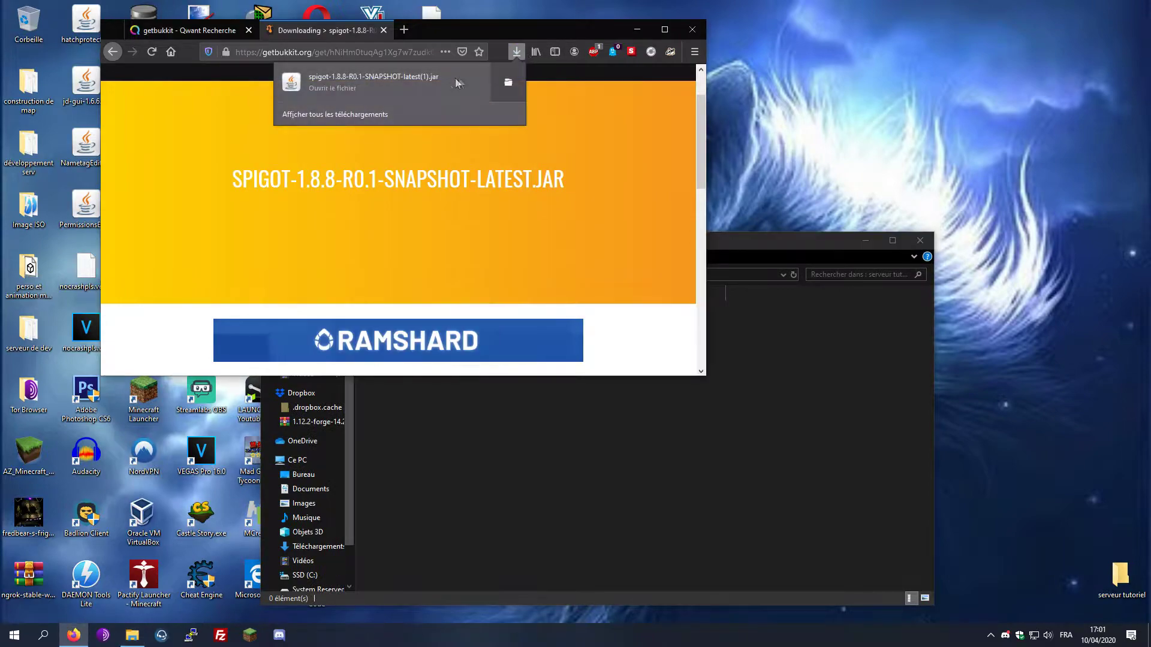
pyautogui.moveTo(455, 78); pyautogui.dragTo(655, 507)
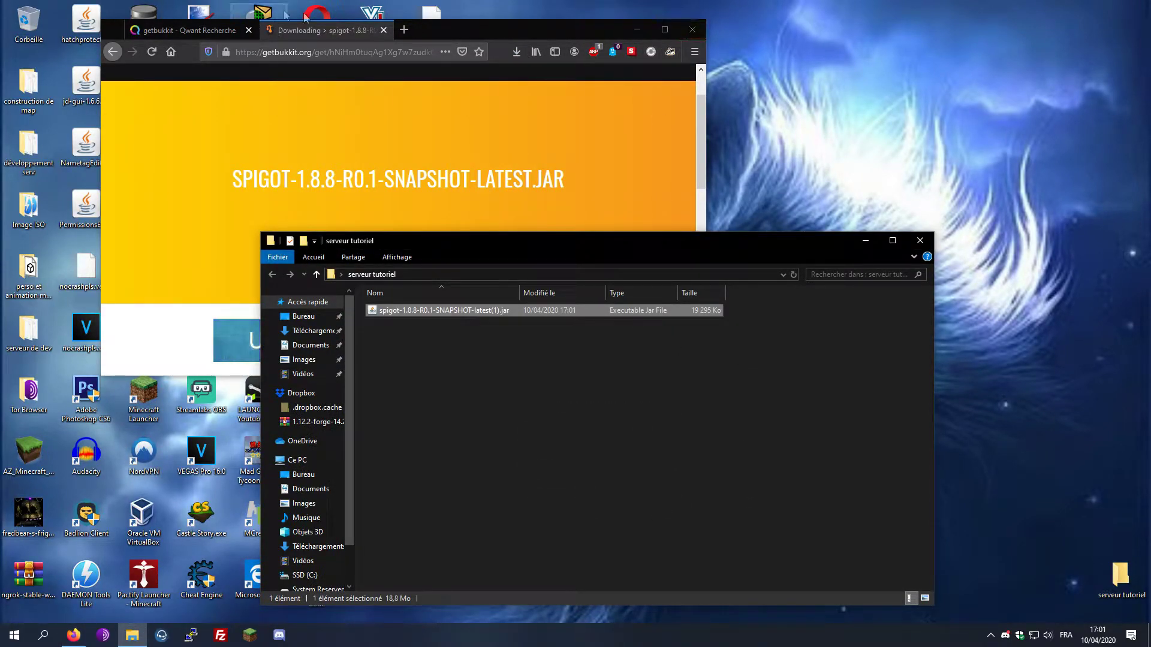
# Step: Close the Spigot download page and switch to a maximized serveur tutoriel folder window, with the browser minimized
pyautogui.click(395, 39)
pyautogui.click(384, 29)
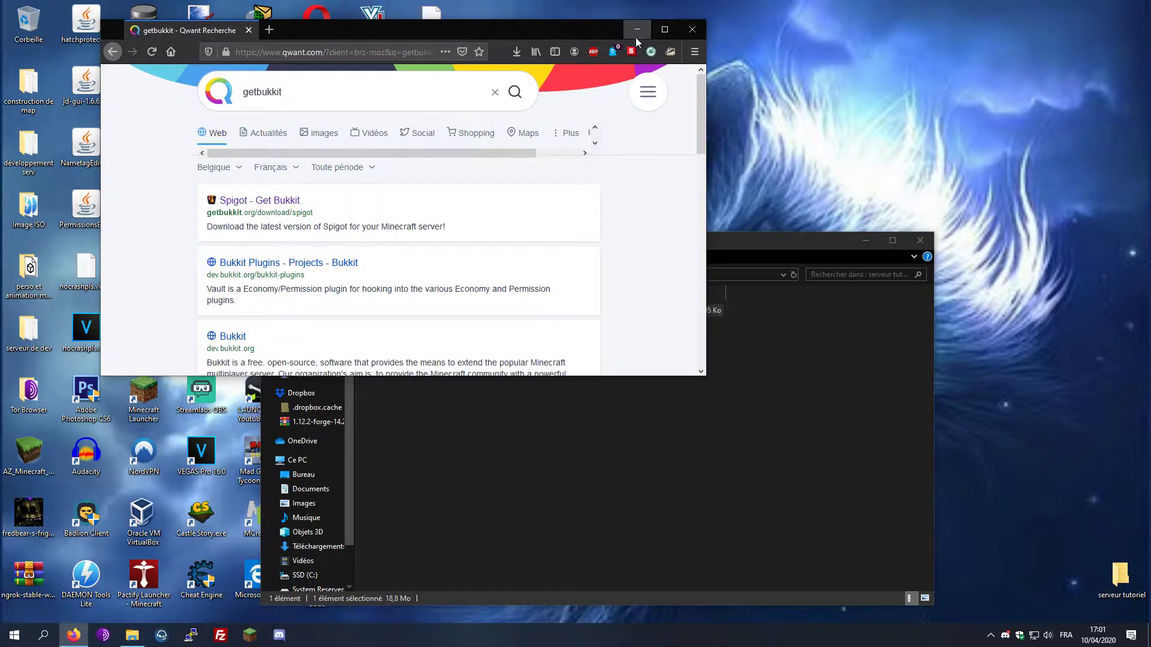
pyautogui.click(637, 30)
pyautogui.click(891, 239)
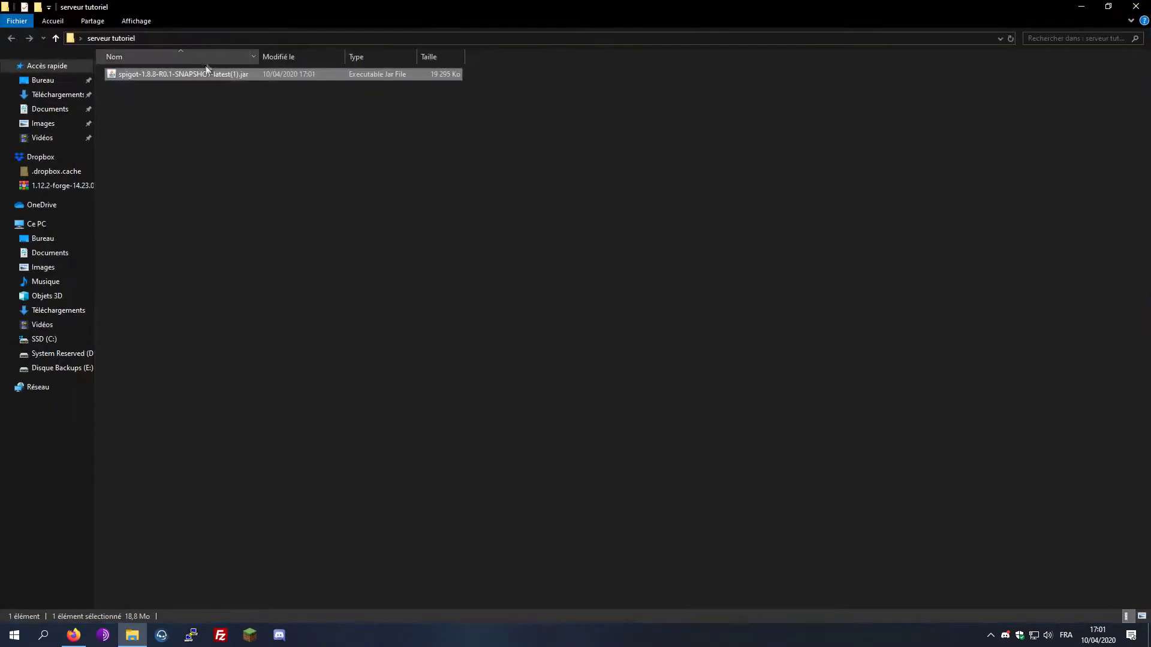
# Step: Rename the Spigot jar file in the folder as spigot.jar
pyautogui.click(160, 73)
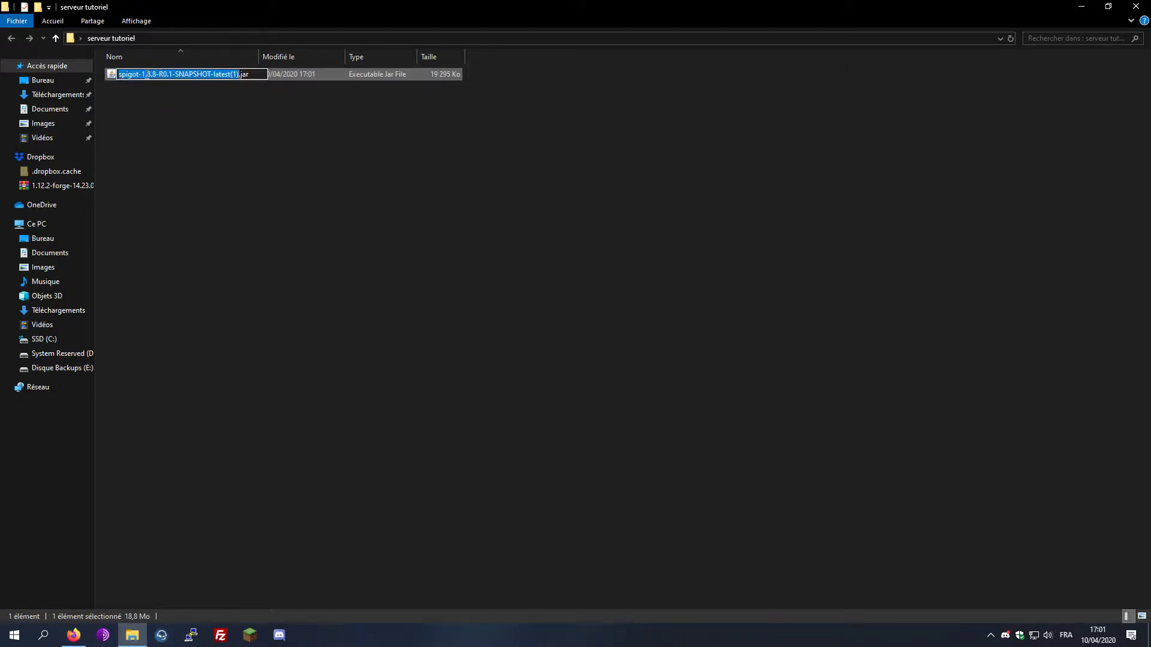
pyautogui.moveTo(138, 75); pyautogui.dragTo(240, 74)
pyautogui.press('BackSpace')
pyautogui.press('Return')
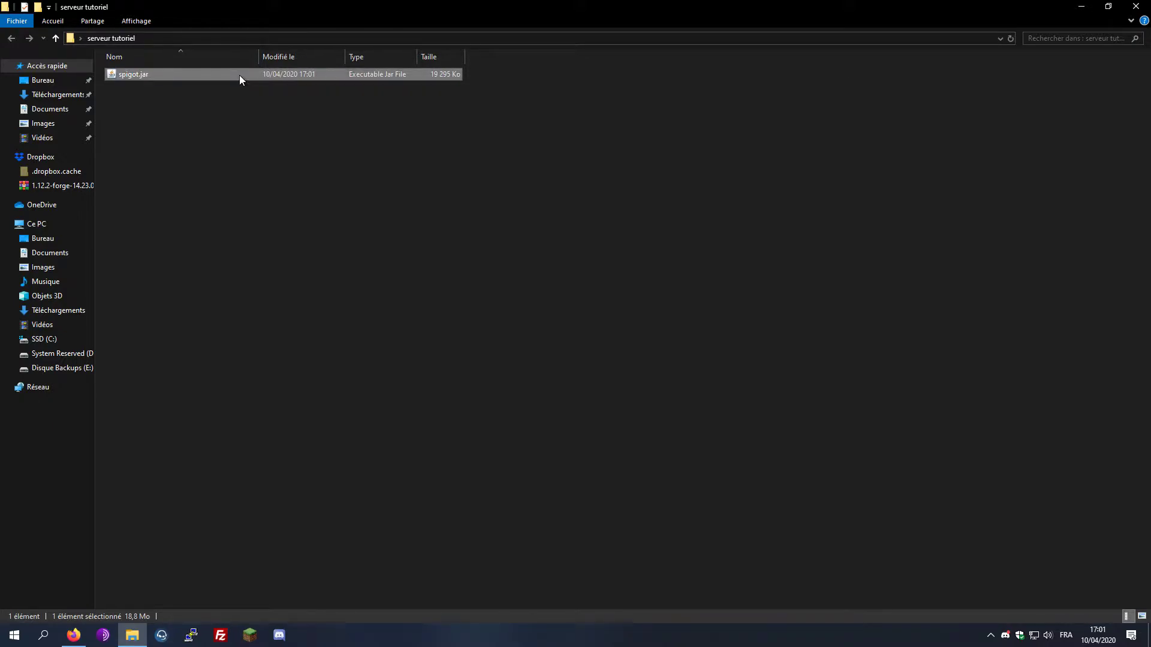
# Step: Create a text document in the serveur tutoriel folder and name it run.bat, accepting the extension change
pyautogui.rightClick(131, 149)
pyautogui.moveTo(231, 305)
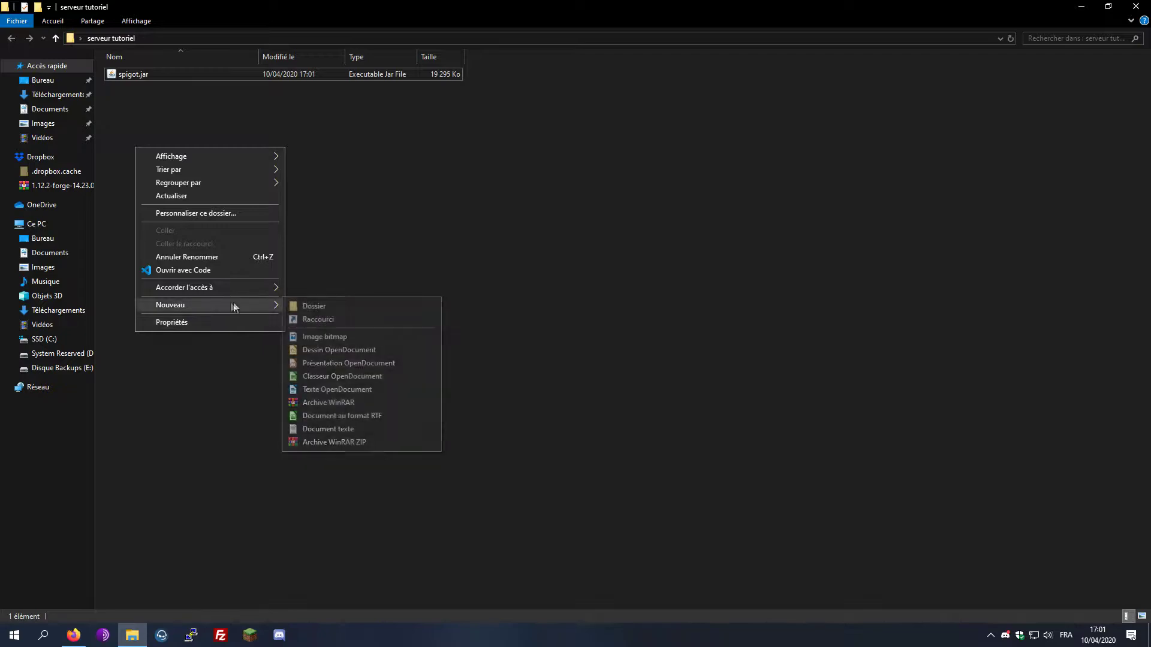
pyautogui.click(333, 428)
pyautogui.write('start.txt')
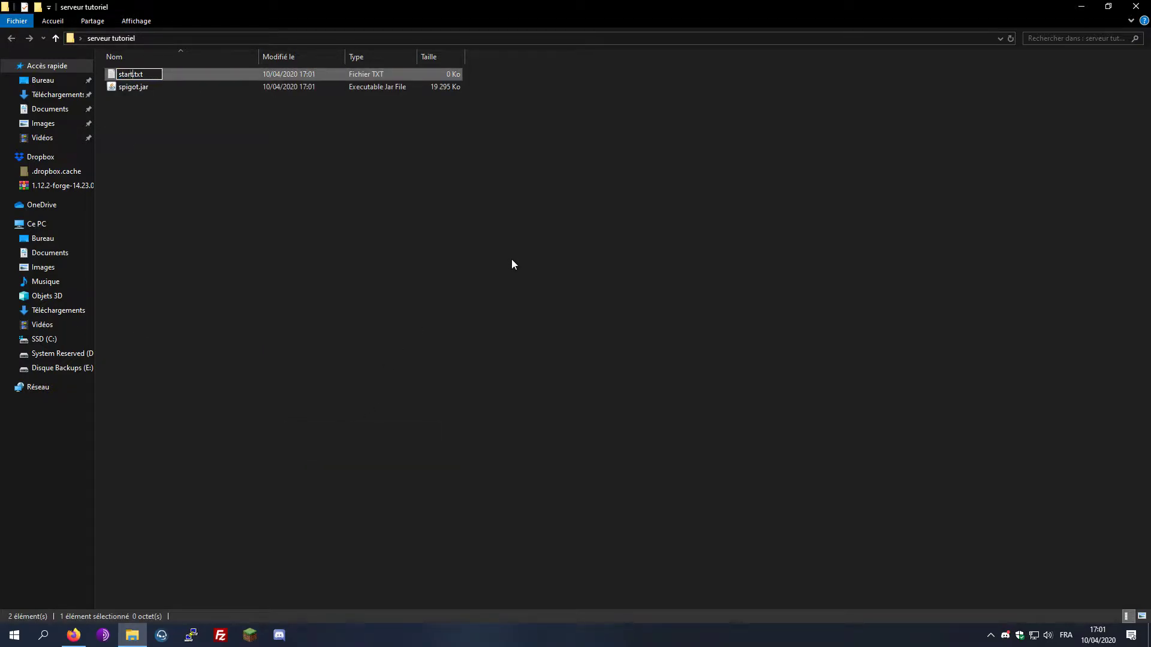
pyautogui.hotkey('shift', 'End')
pyautogui.write('bat')
pyautogui.press('Left')
pyautogui.press('Left')
pyautogui.hotkey('shift', 'Home')
pyautogui.write('run')
pyautogui.press('Return')
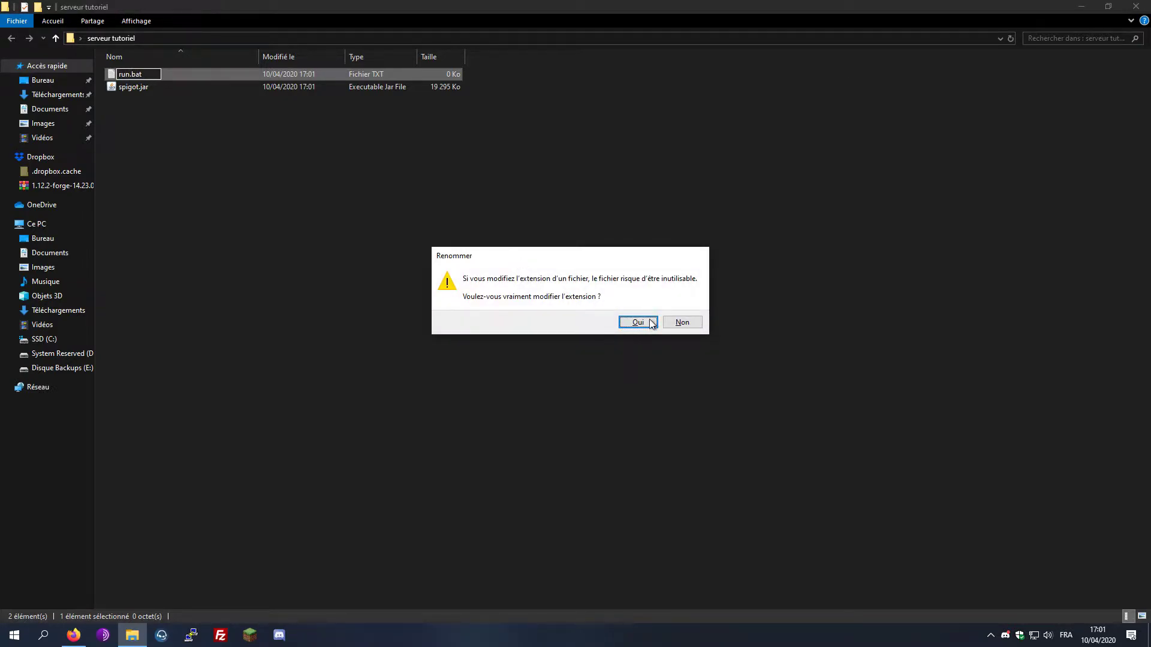
pyautogui.click(634, 324)
pyautogui.rightClick(157, 72)
pyautogui.click(185, 95)
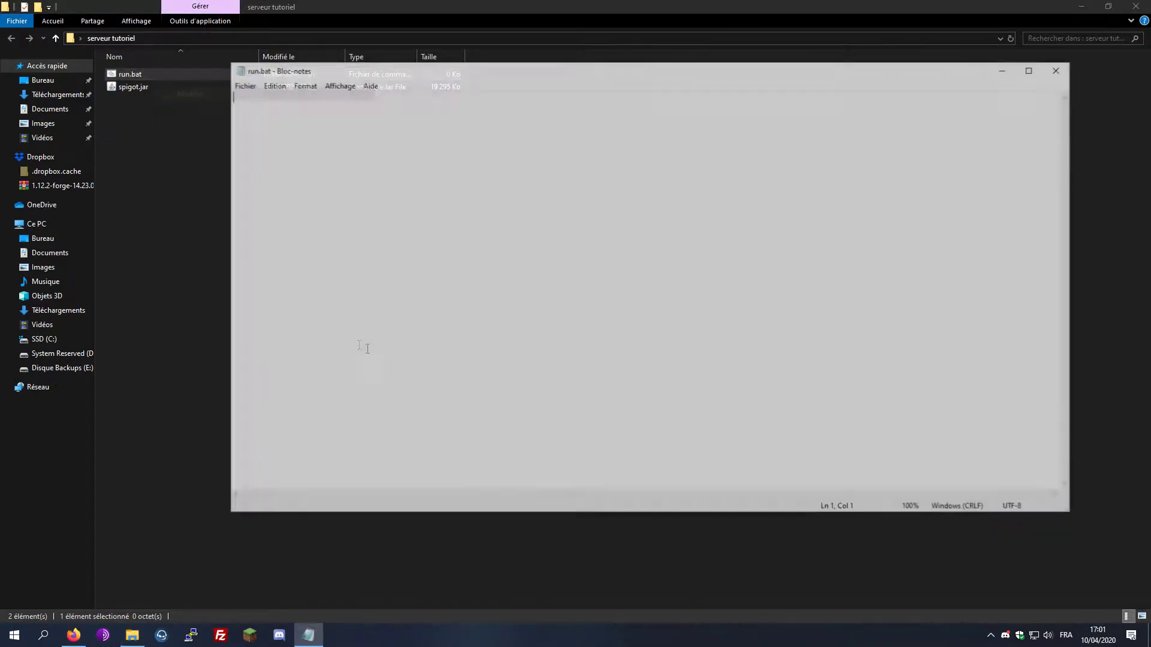
pyautogui.write('@ech')
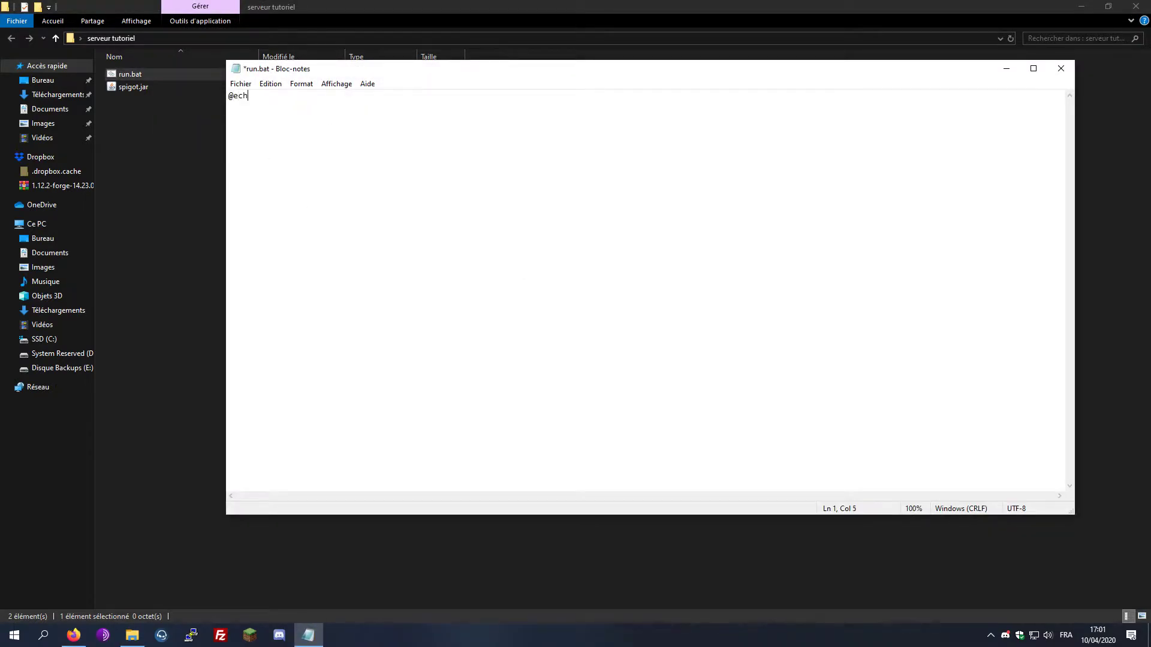
pyautogui.write('o off')
pyautogui.press('Return')
pyautogui.write('title INFO: @console')
pyautogui.press('Return')
pyautogui.write('color b ')
# Step: Add the launch line "java -Xms512M -Xmx3G -jar spigot.jar" to run.bat and save the file
pyautogui.write('java')
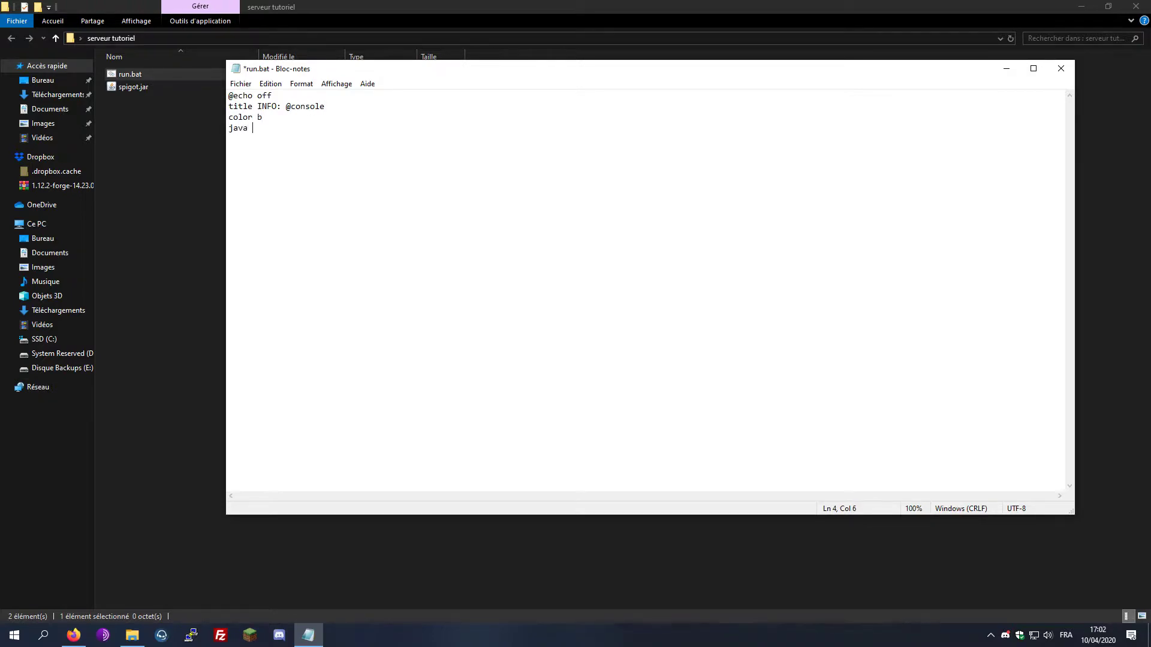
pyautogui.write(' -Xms512M -')
pyautogui.write('Xmx3G -jar spigot.jar')
pyautogui.hotkey('ctrl', 's')
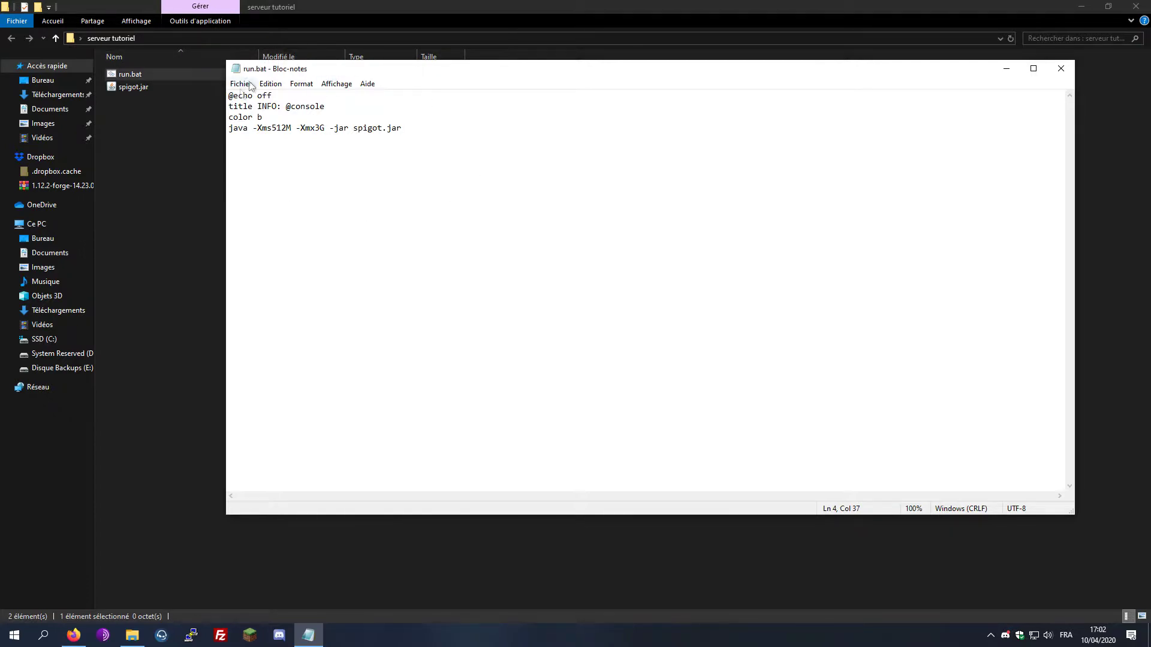
pyautogui.moveTo(270, 70); pyautogui.dragTo(235, 122)
pyautogui.click(48, 641)
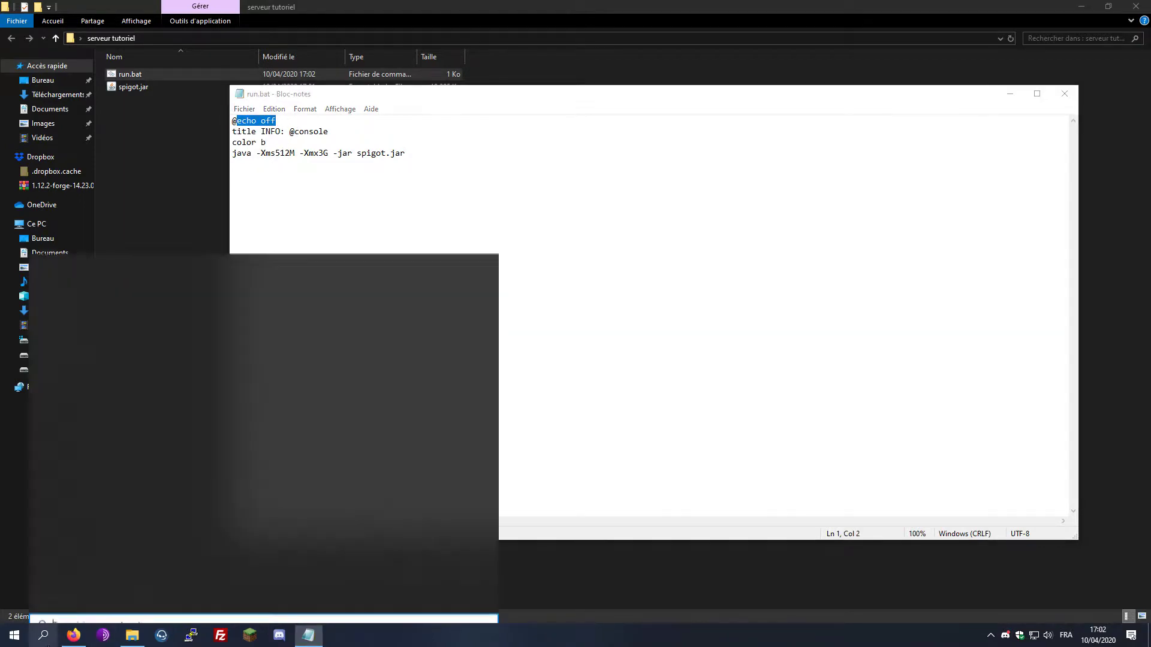
pyautogui.write('cmd')
pyautogui.press('Return')
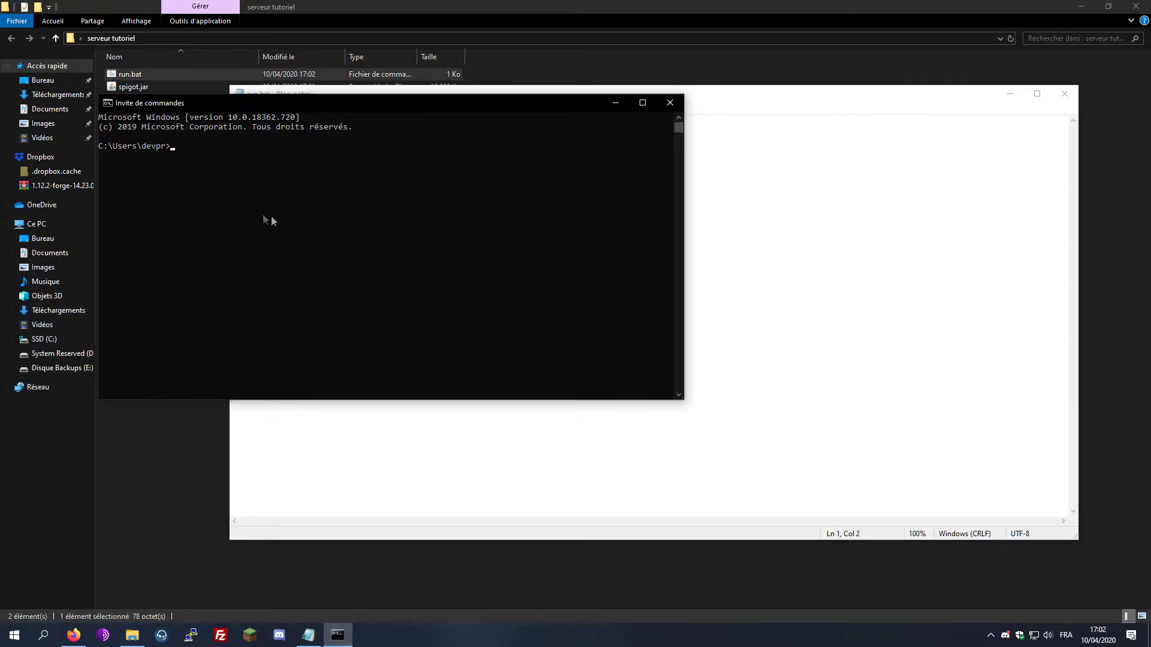
pyautogui.write('@echo off')
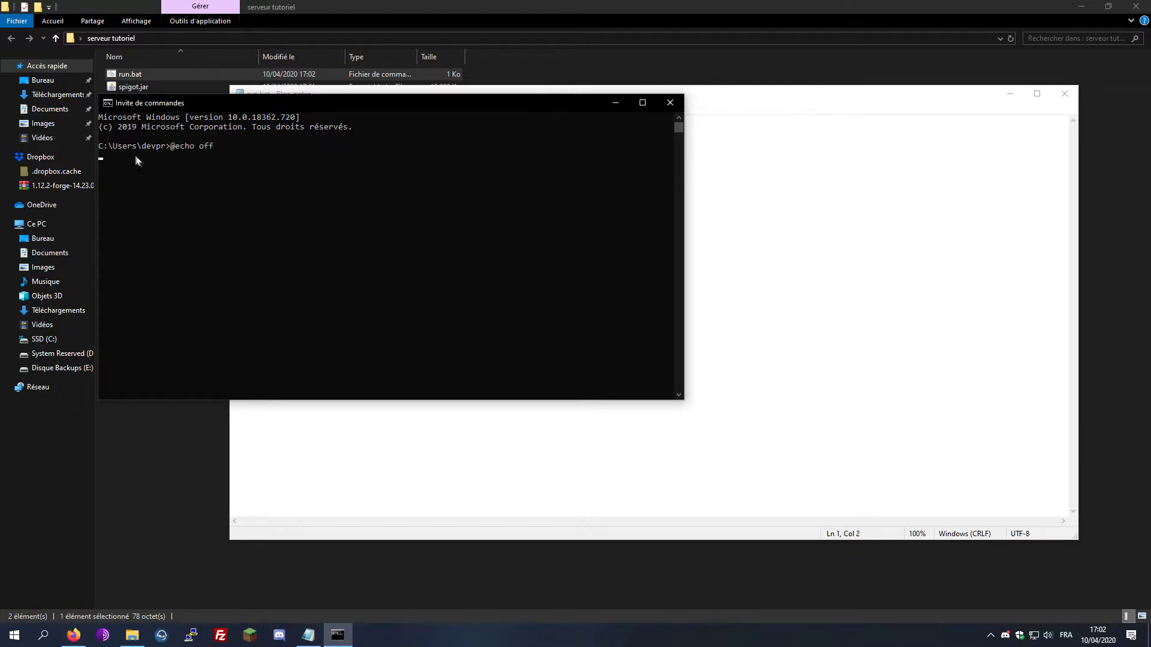
# Step: Run the nonsense command "fqkflmq" in the Command Prompt to test it with echo turned off
pyautogui.moveTo(99, 146); pyautogui.dragTo(172, 151)
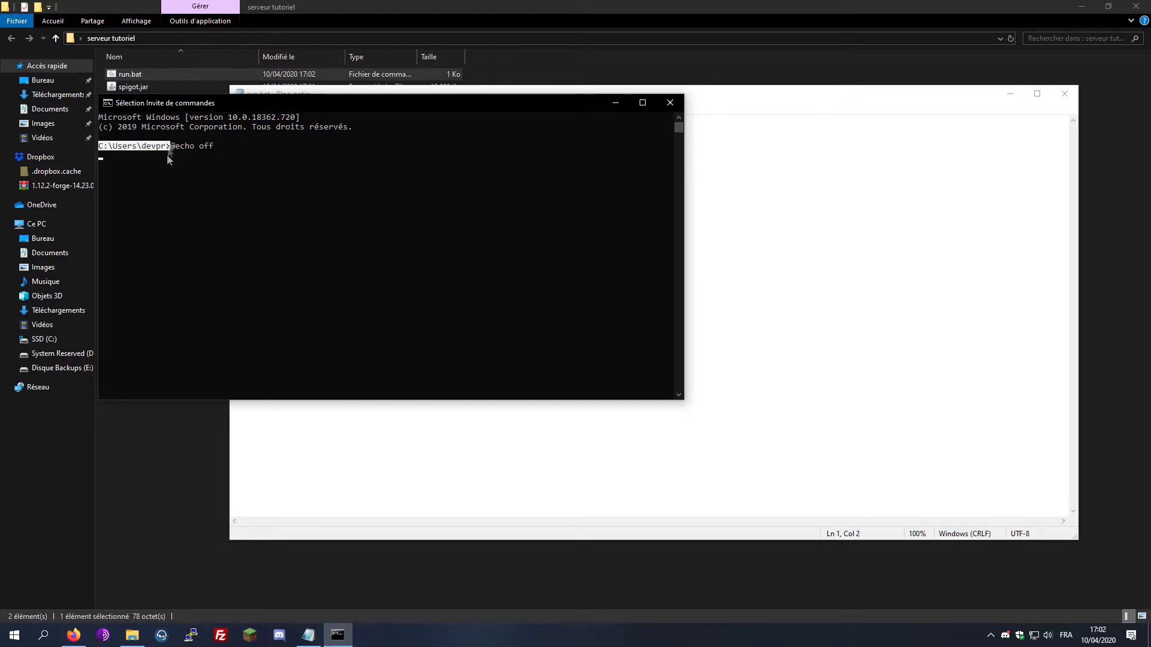
pyautogui.click(163, 213)
pyautogui.press('Return')
pyautogui.write('fq')
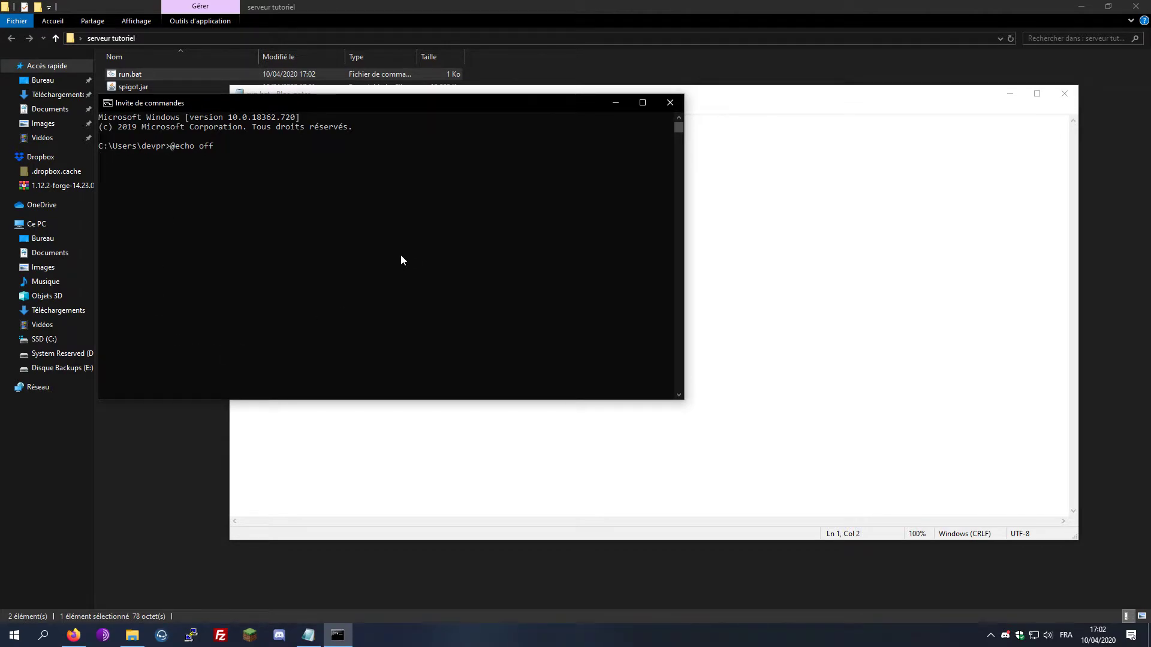
pyautogui.write('fqkflmq')
pyautogui.press('Return')
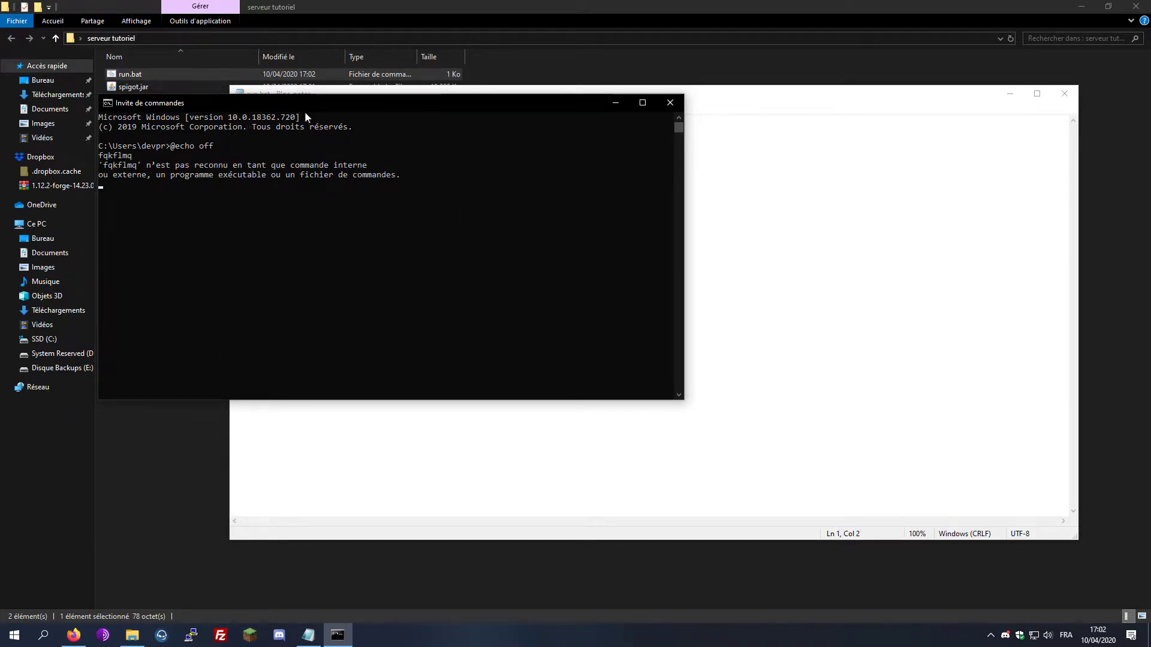
pyautogui.moveTo(287, 103); pyautogui.dragTo(710, 180)
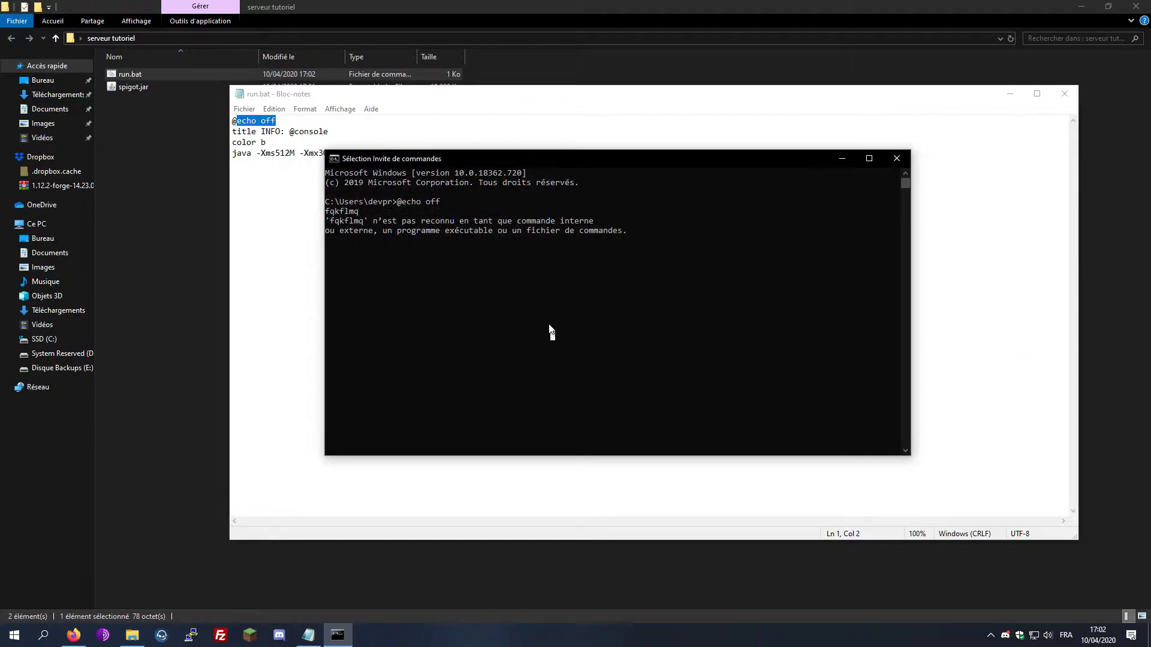
pyautogui.write('title INFO: @console')
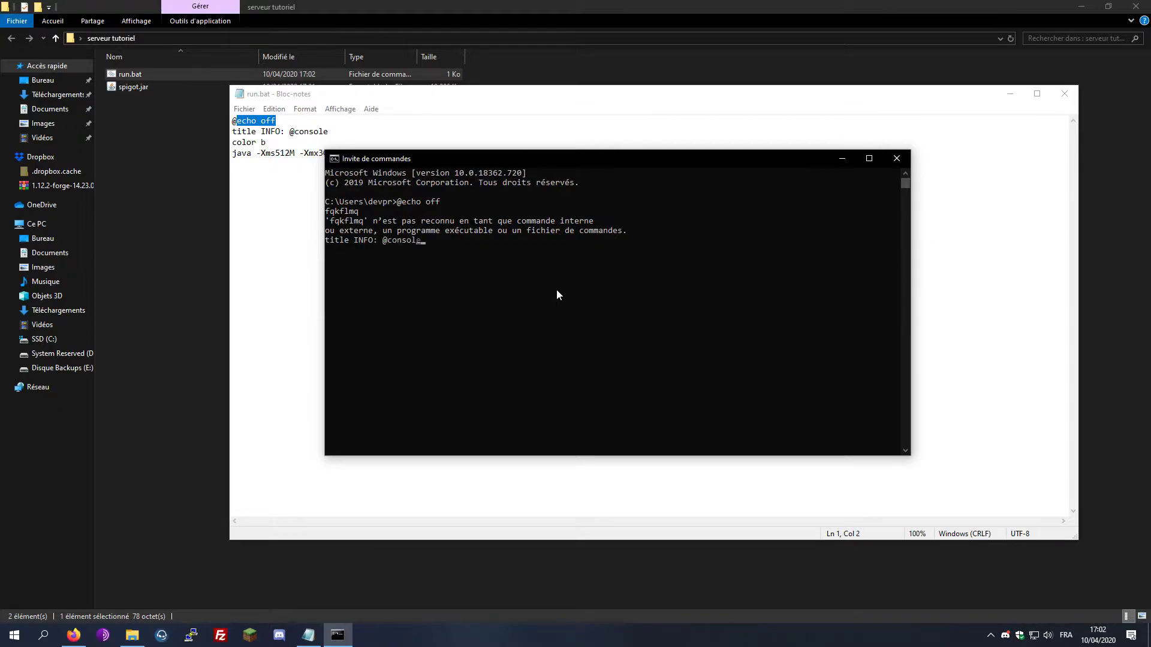
pyautogui.press('Return')
pyautogui.press('Up')
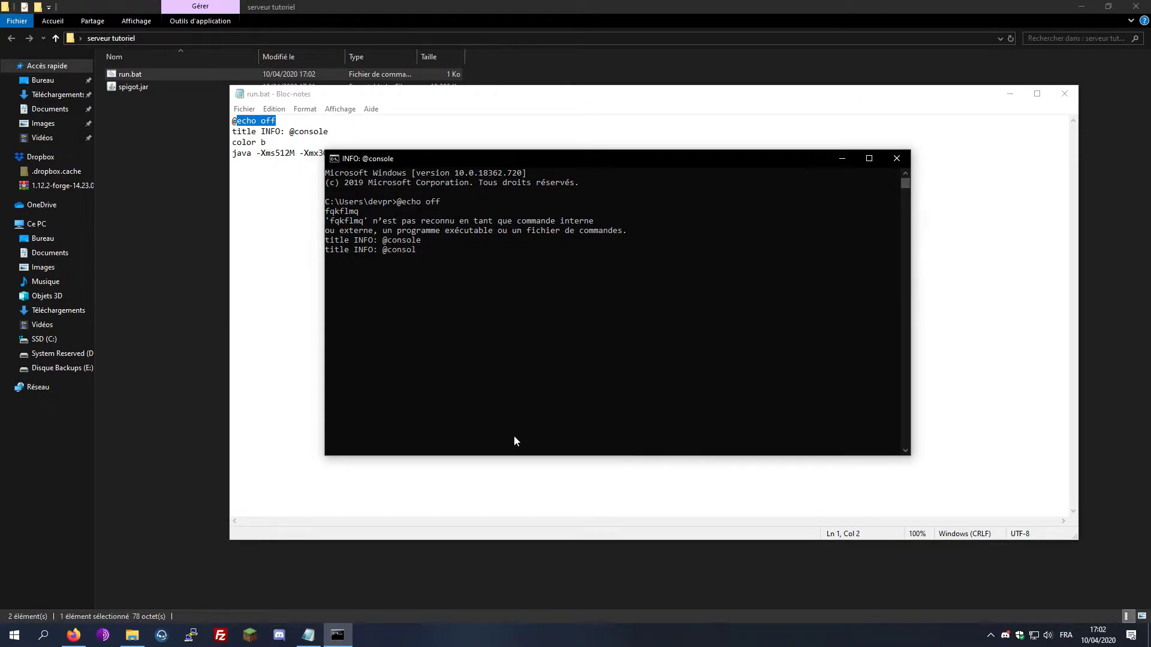
pyautogui.press('BackSpace')
pyautogui.press('BackSpace')
pyautogui.press('BackSpace')
pyautogui.press('BackSpace')
pyautogui.press('BackSpace')
pyautogui.press('BackSpace')
pyautogui.press('BackSpace')
pyautogui.press('BackSpace')
pyautogui.press('BackSpace')
pyautogui.press('BackSpace')
pyautogui.press('BackSpace')
pyautogui.press('BackSpace')
pyautogui.press('BackSpace')
pyautogui.write('@console')
pyautogui.press('Return')
# Step: Run "color b" in the Command Prompt, then clear it with "cls" and close it
pyautogui.write('color b')
pyautogui.press('Return')
pyautogui.write('c')
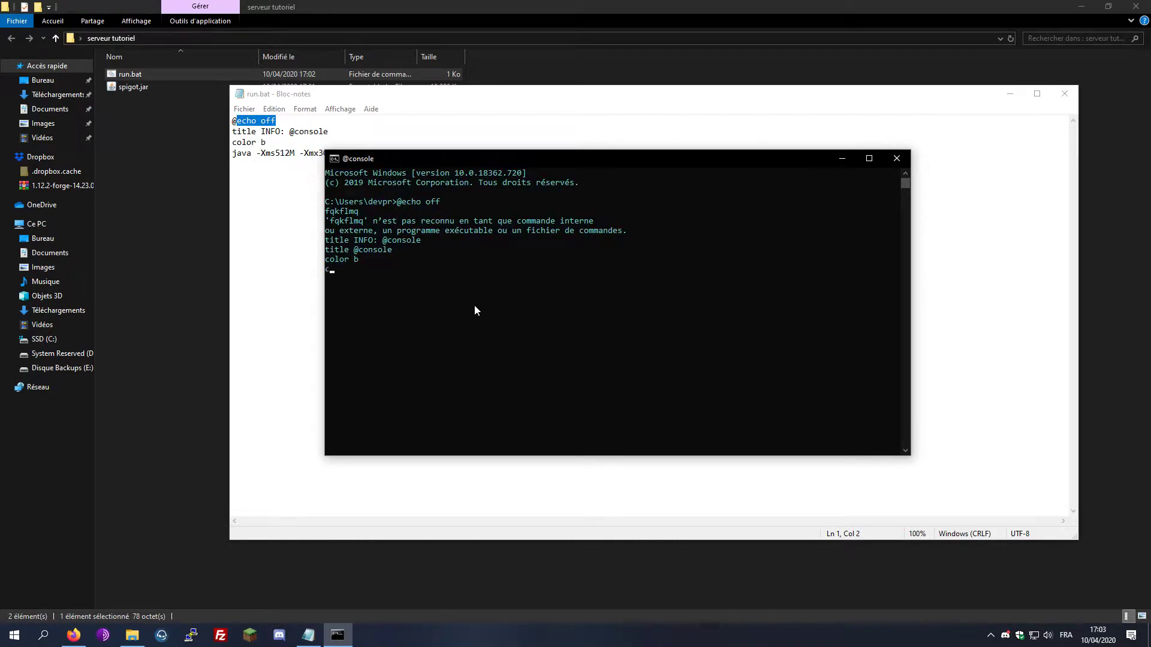
pyautogui.write('ls')
pyautogui.press('Return')
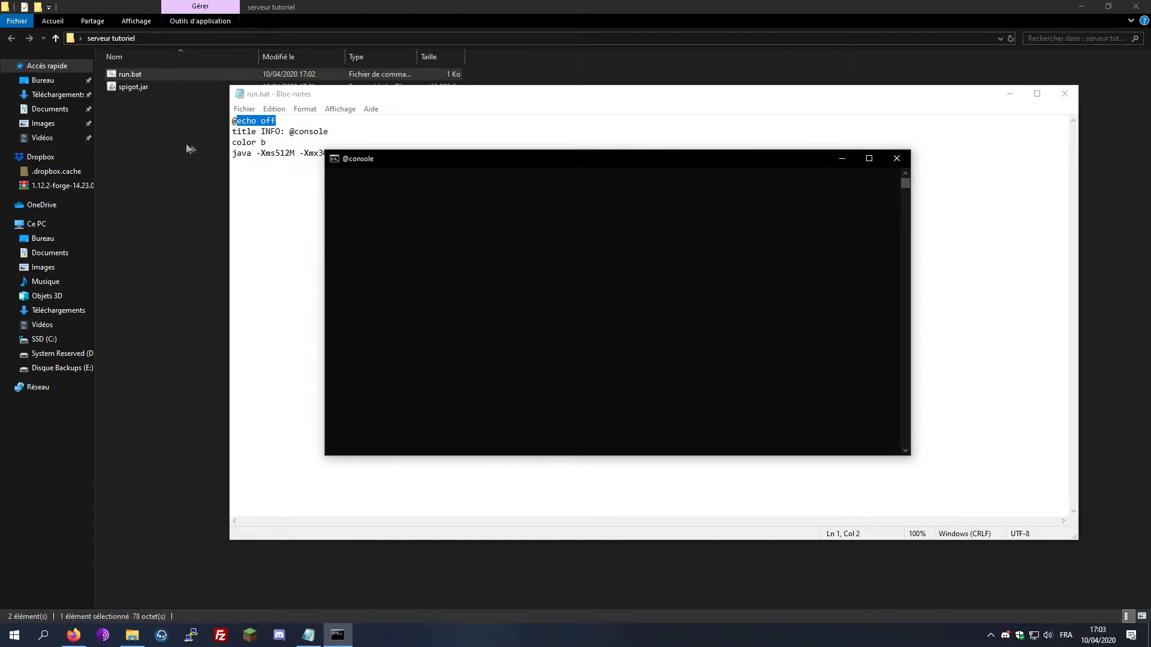
pyautogui.click(896, 158)
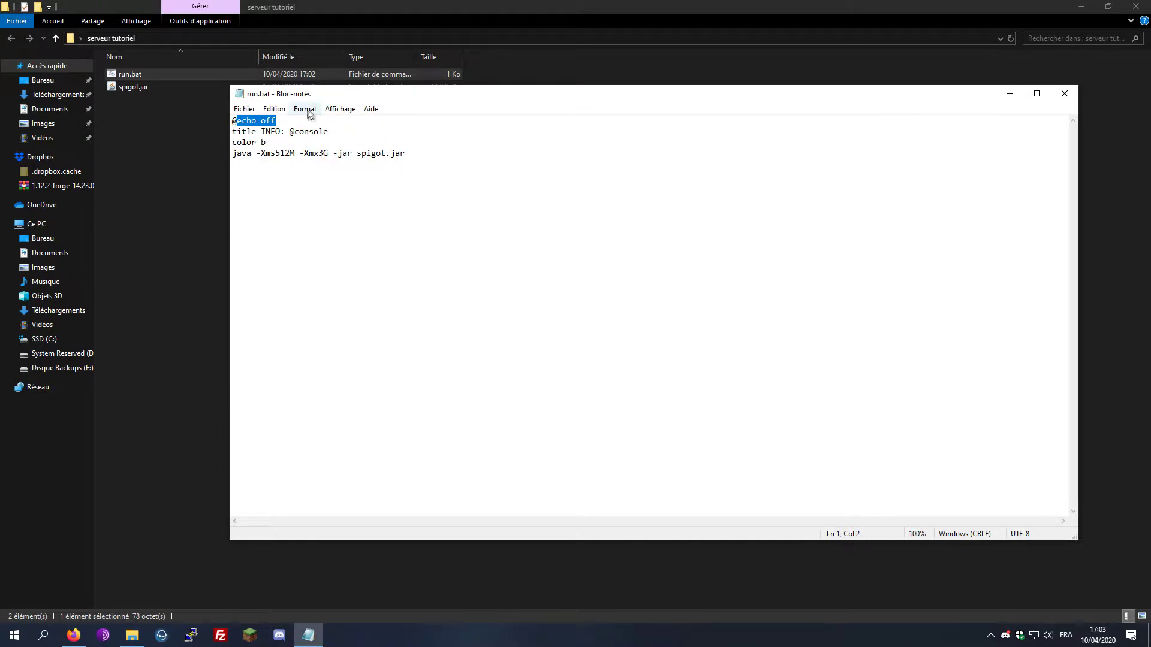
# Step: Save run.bat with its last line ending in "spigot.jar" and close the file
pyautogui.moveTo(305, 95); pyautogui.dragTo(315, 92)
pyautogui.click(414, 217)
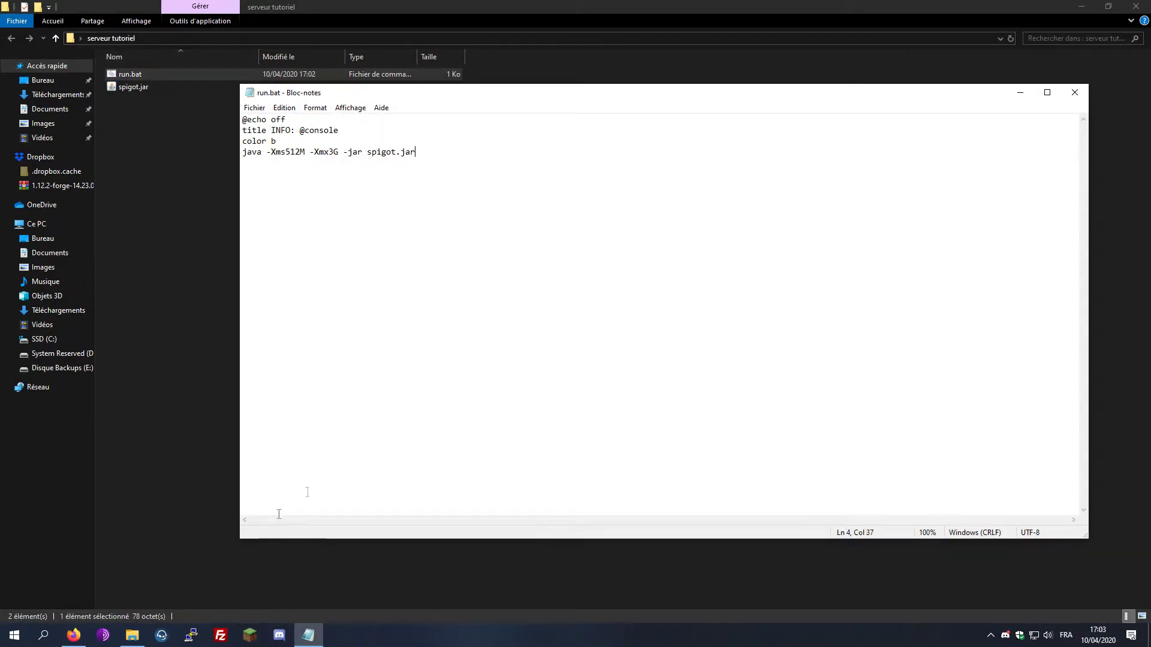
pyautogui.write('*')
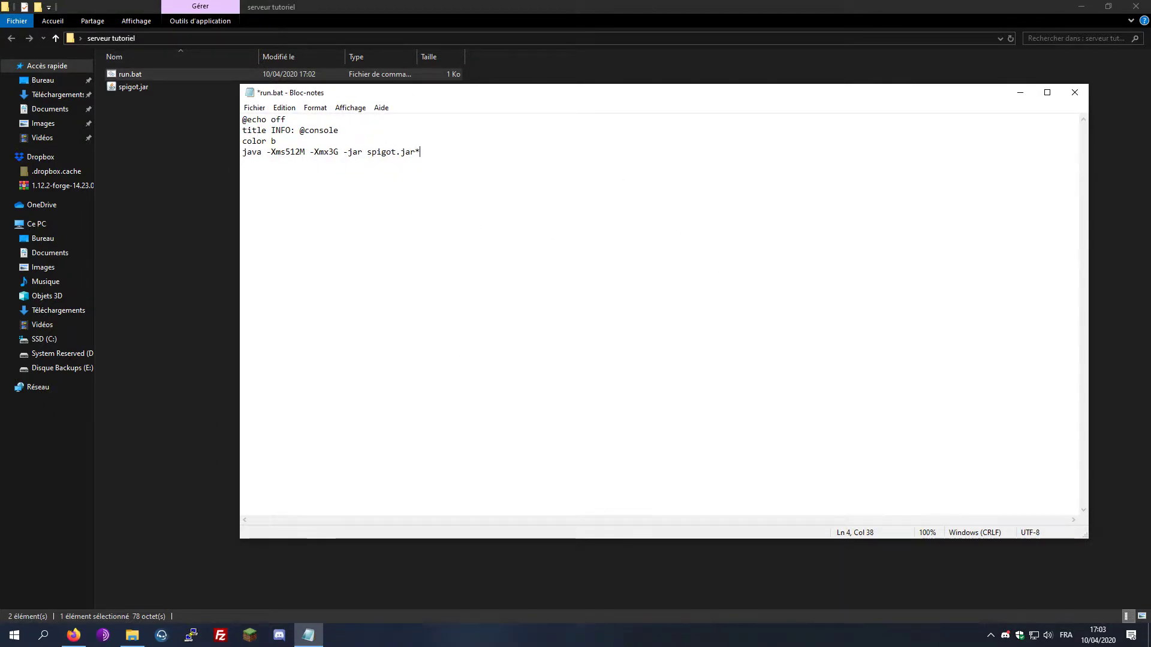
pyautogui.press('BackSpace')
pyautogui.hotkey('ctrl', 's')
pyautogui.click(1075, 92)
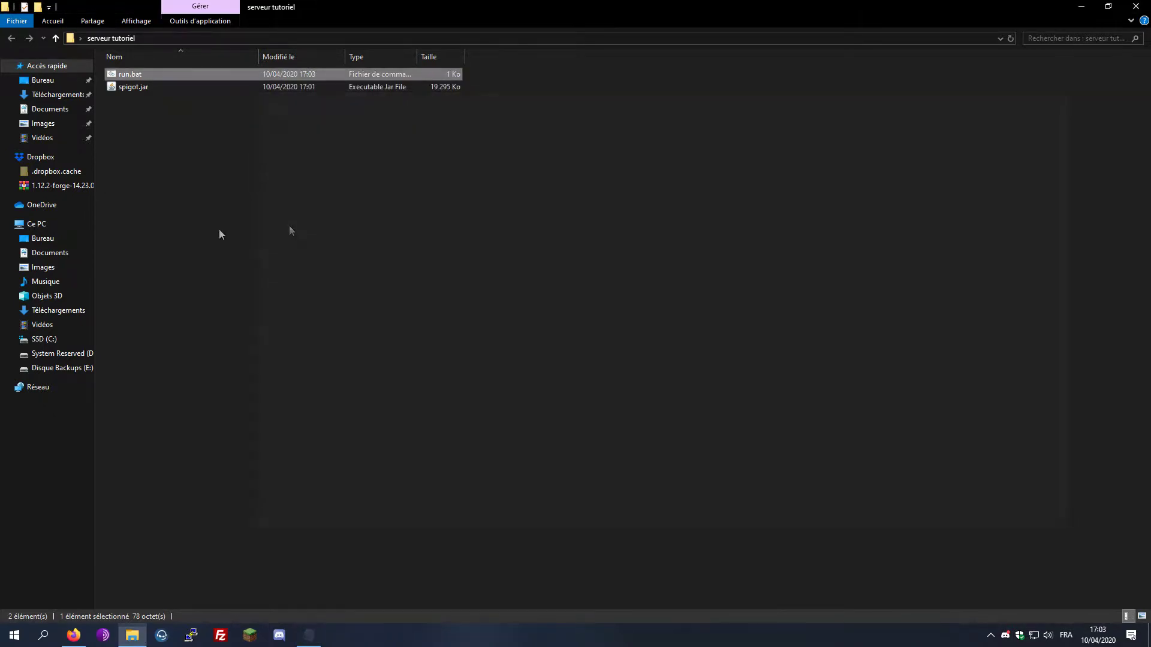
# Step: Launch run.bat for a first server start and bring its console window to the front
pyautogui.doubleClick(141, 73)
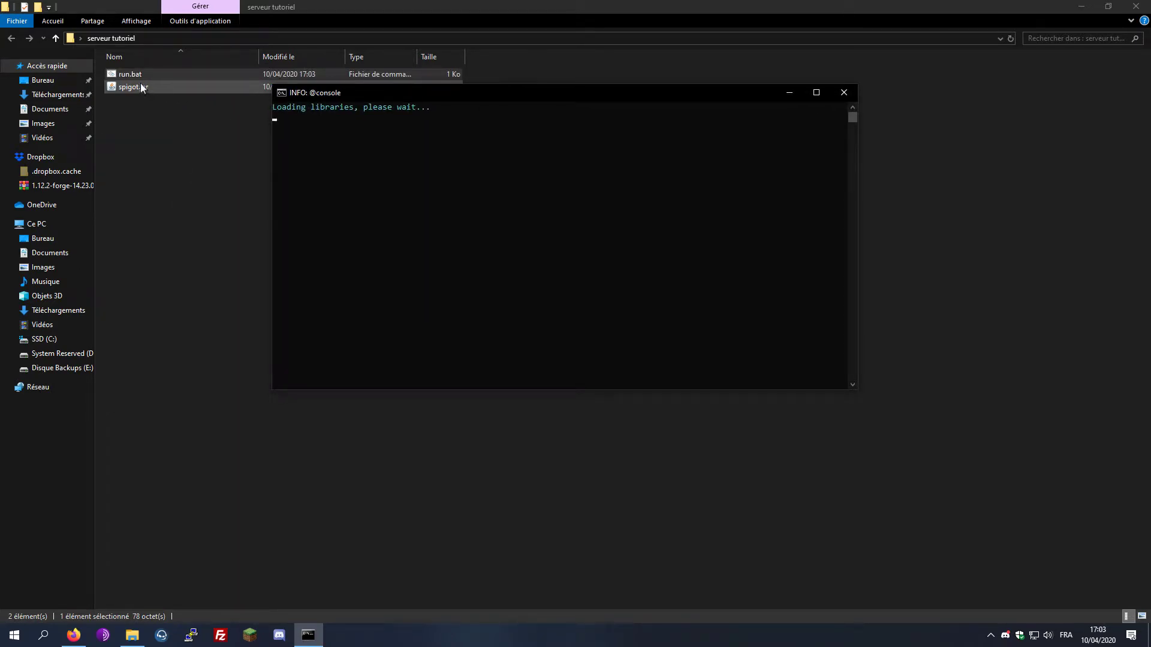
pyautogui.click(122, 88)
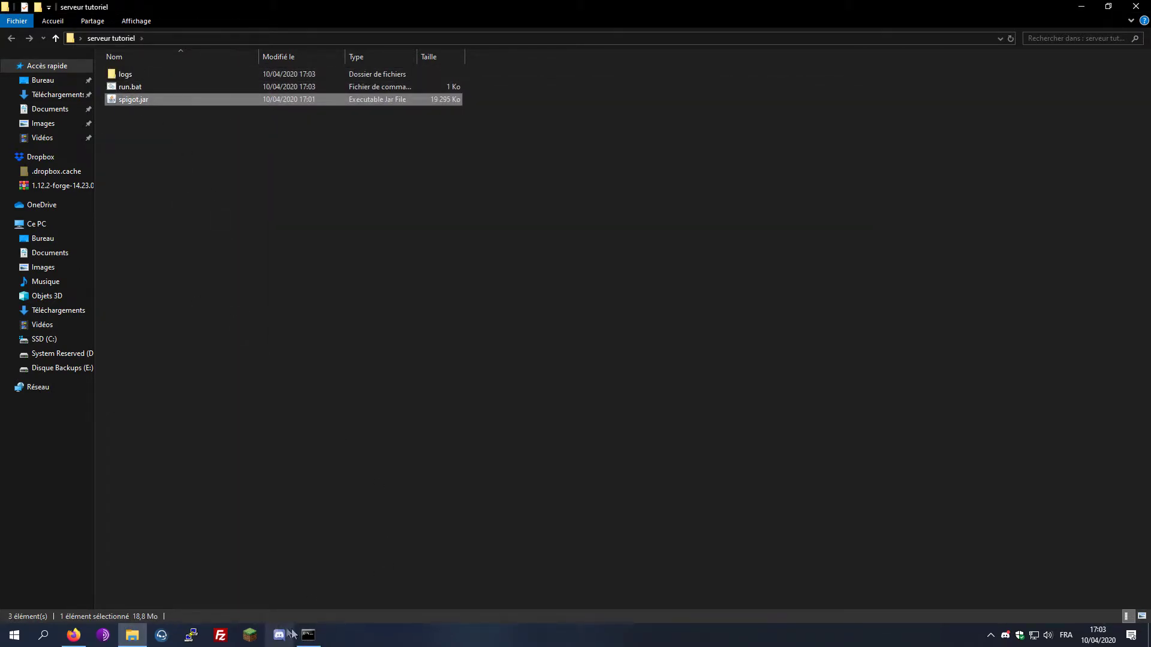
pyautogui.click(306, 635)
pyautogui.moveTo(319, 96); pyautogui.dragTo(457, 119)
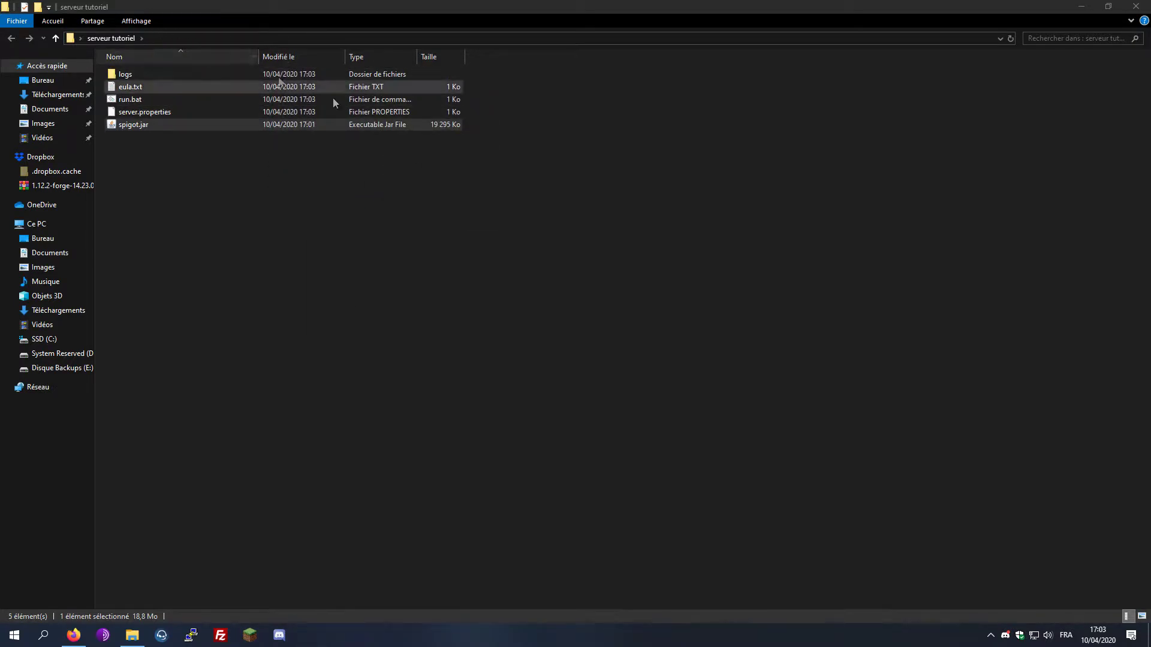
# Step: Open eula.txt in Notepad, change its setting to "eula=true", and save and close the file
pyautogui.doubleClick(124, 89)
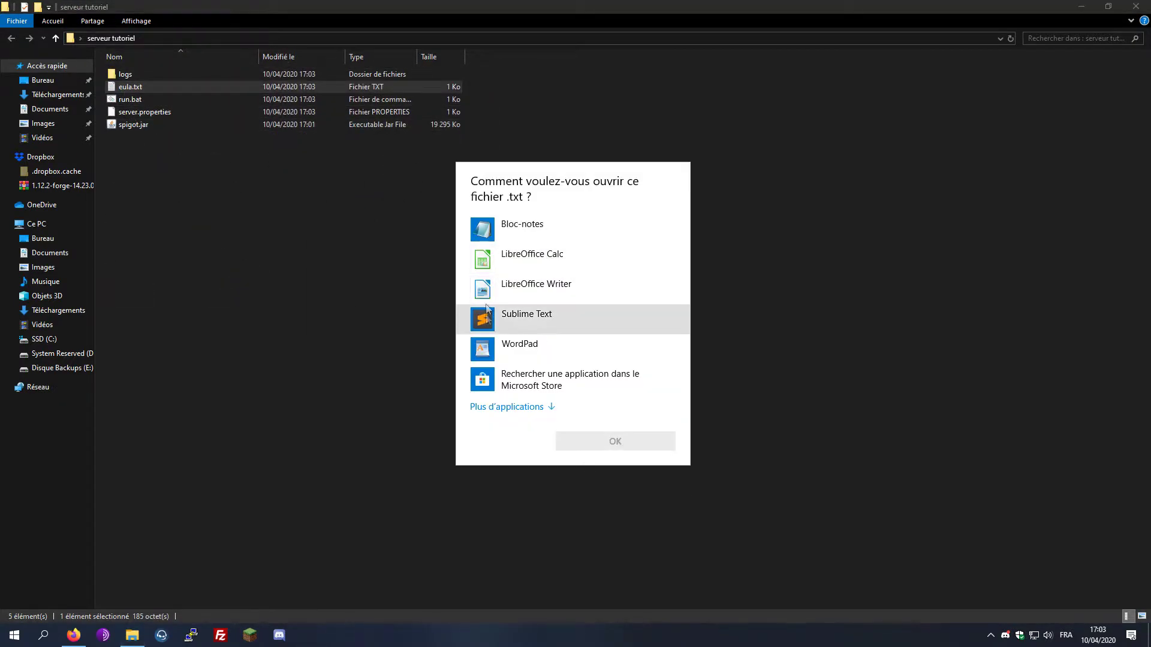
pyautogui.doubleClick(487, 237)
pyautogui.moveTo(266, 141); pyautogui.dragTo(298, 141)
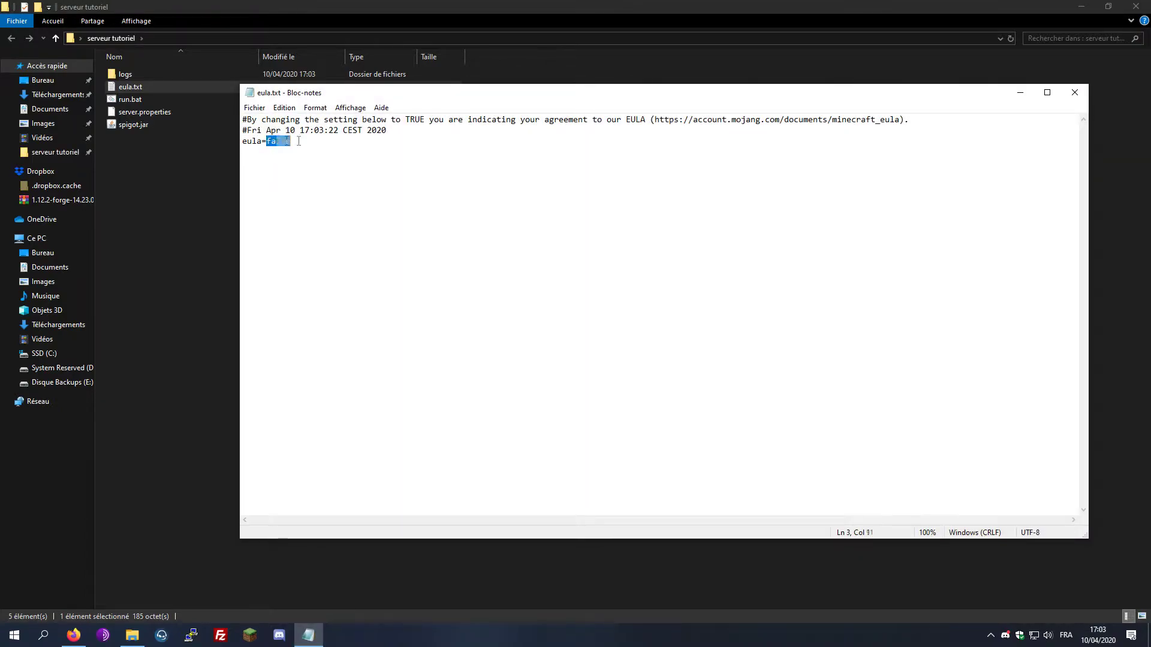
pyautogui.write('true')
pyautogui.hotkey('ctrl', 'z')
pyautogui.hotkey('ctrl', 'y')
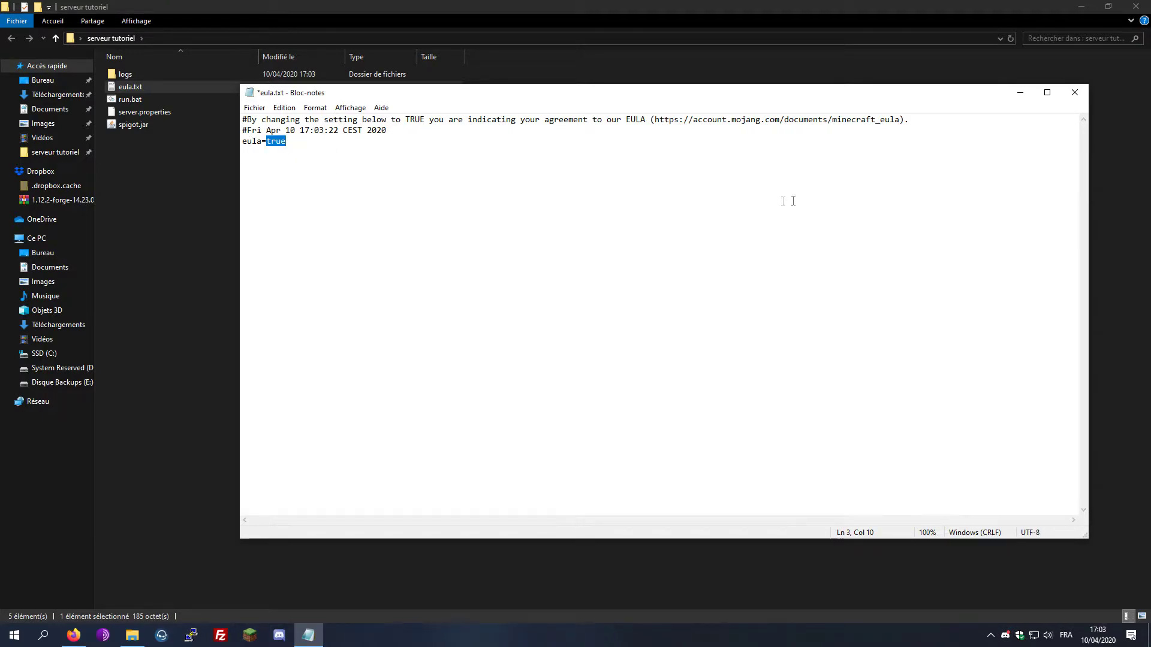
pyautogui.click(435, 175)
pyautogui.hotkey('ctrl', 's')
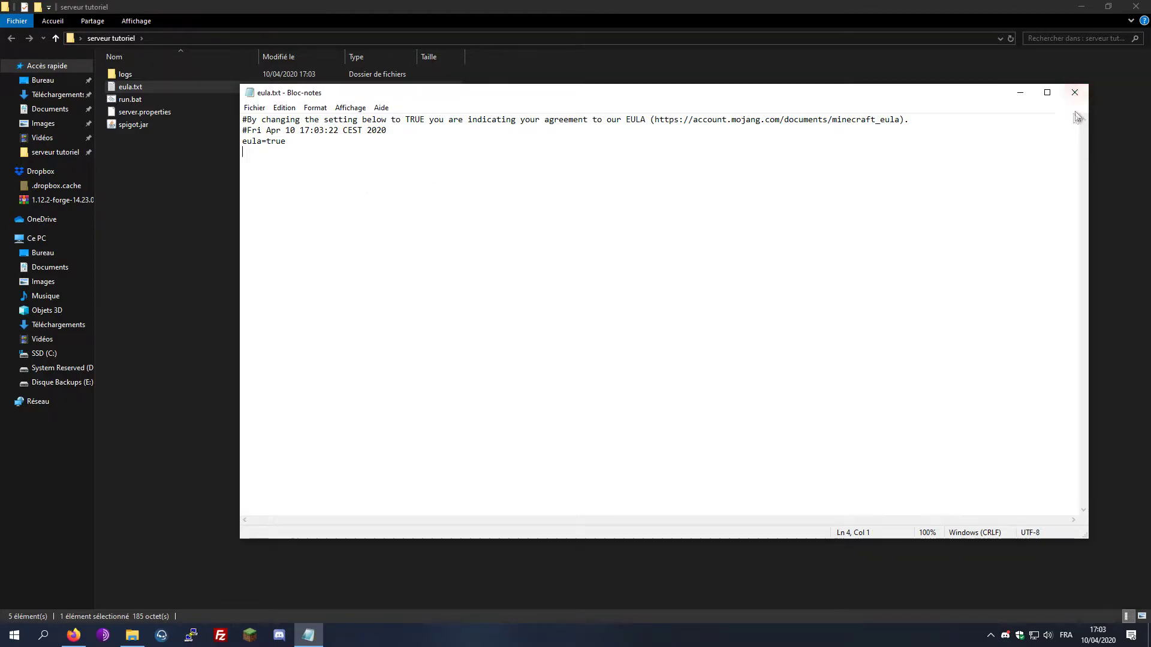
pyautogui.click(1075, 92)
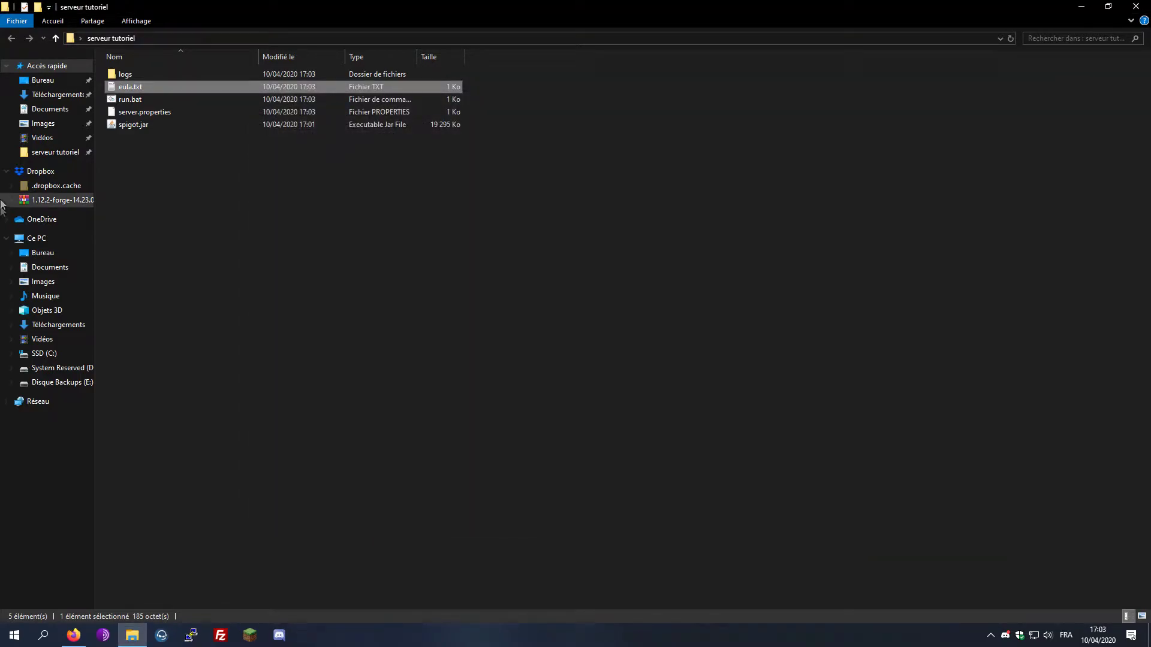
# Step: Start the server again with run.bat and open the Pactify Launcher, allowing it to make changes to the computer
pyautogui.doubleClick(138, 98)
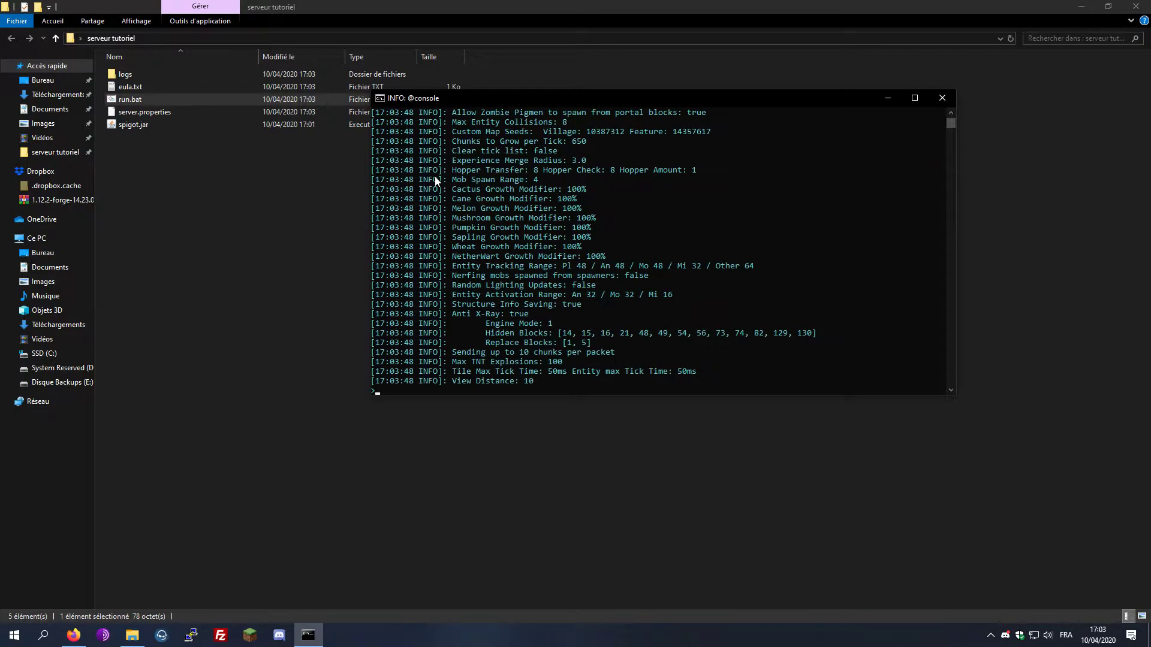
pyautogui.press('super')
pyautogui.write('pactify')
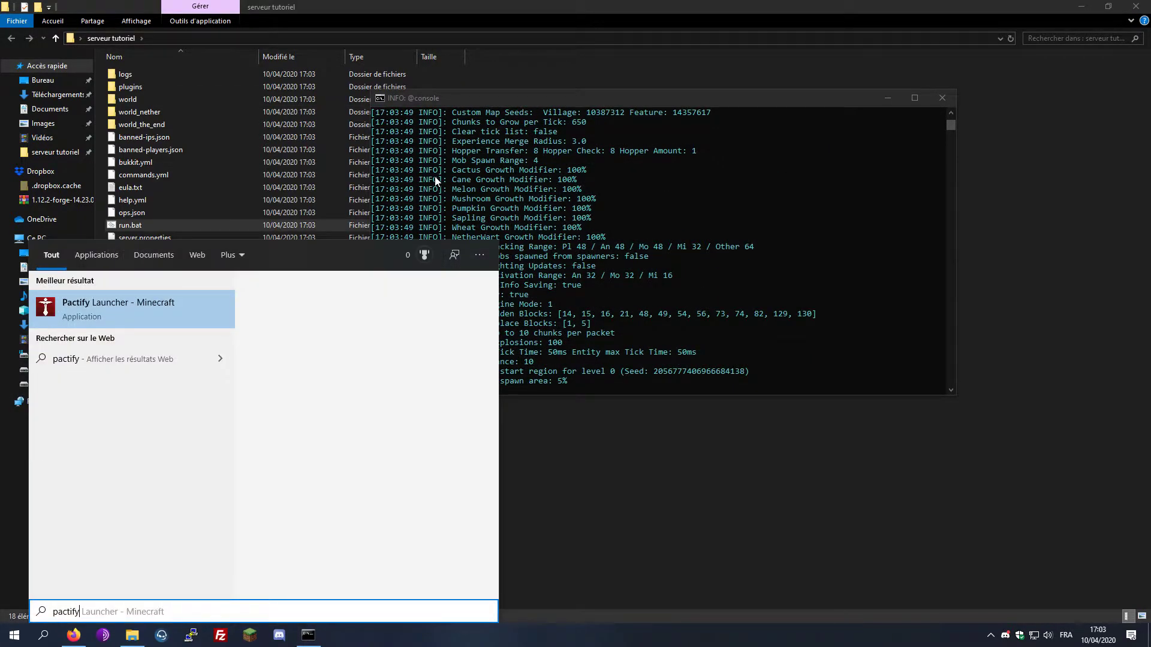
pyautogui.press('Return')
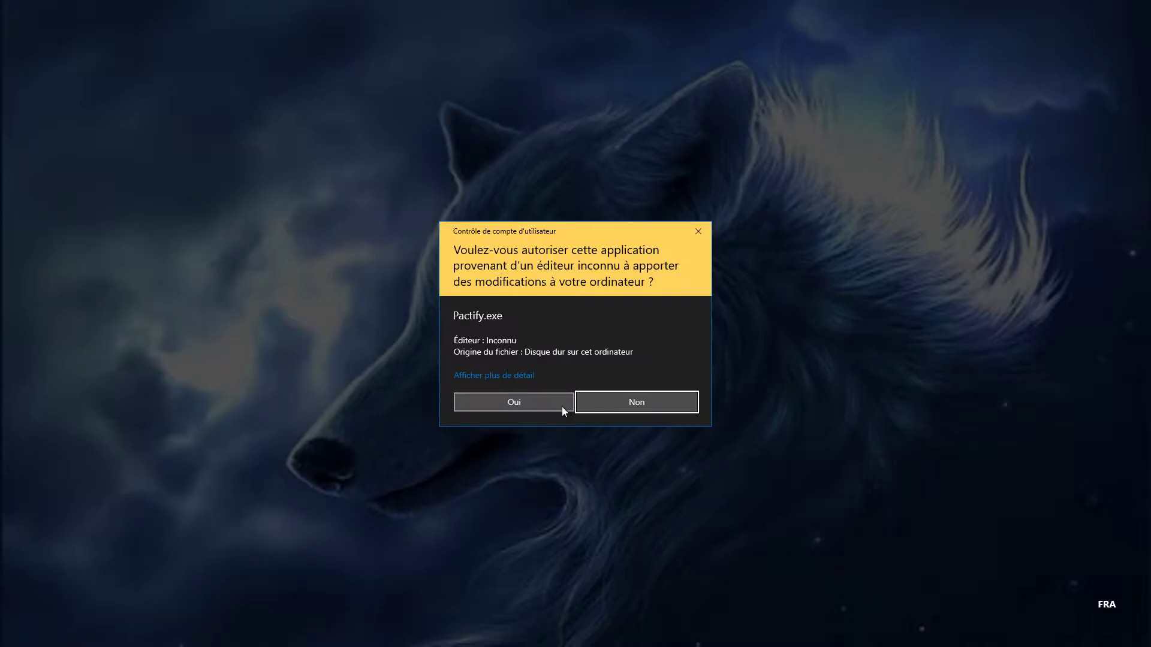
pyautogui.click(562, 407)
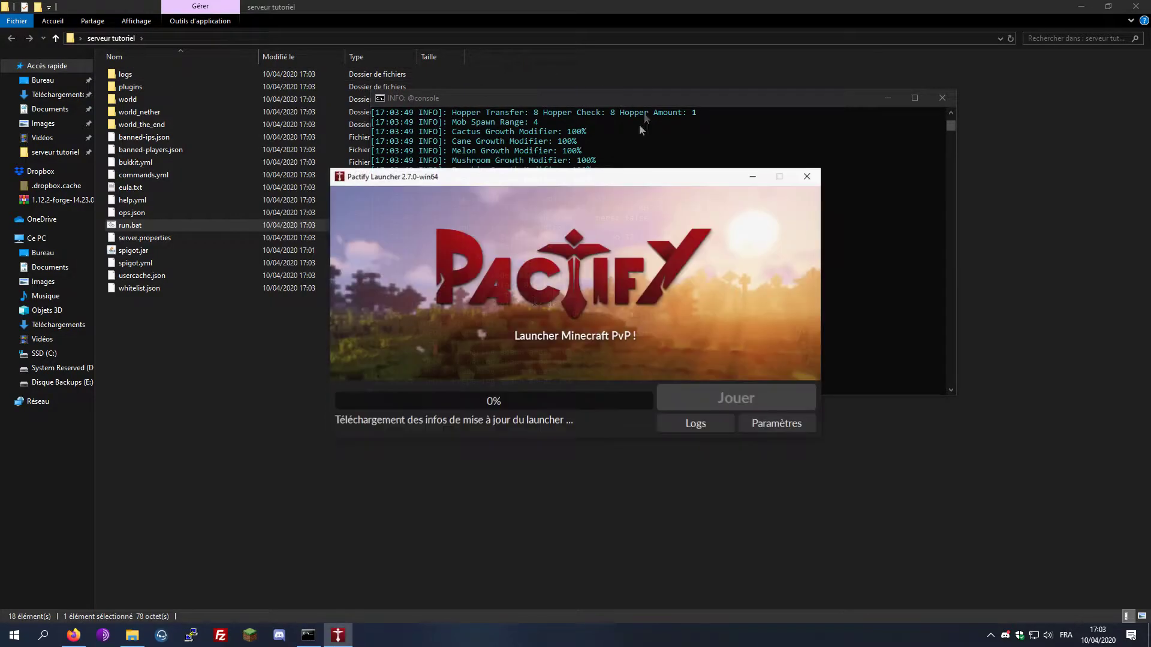
# Step: Bring the server console forward while the server loads, then start the game from the Pactify Launcher
pyautogui.moveTo(520, 98); pyautogui.dragTo(553, 81)
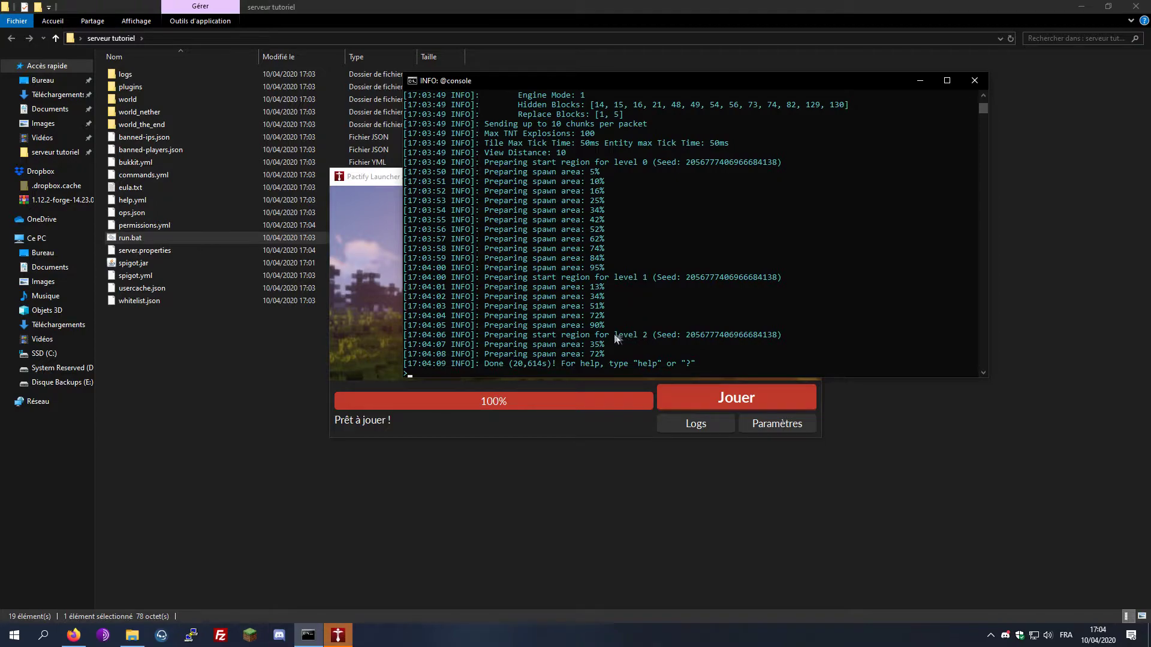
pyautogui.click(567, 384)
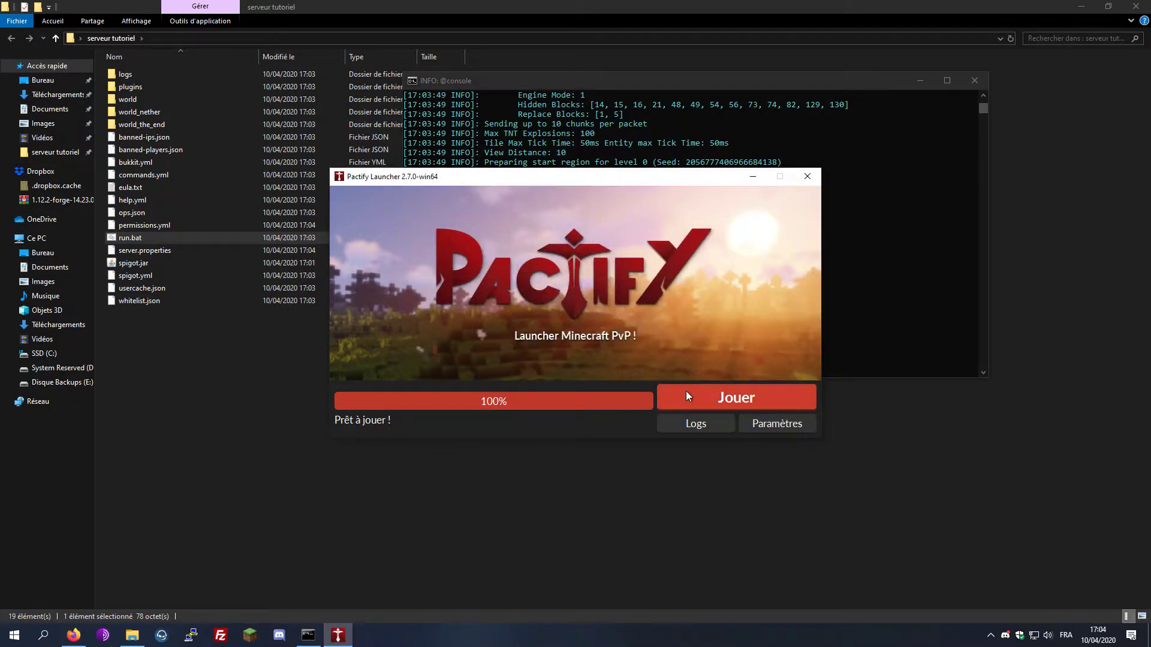
pyautogui.click(686, 391)
# Step: Run the "tps" command in the server console and shut the server down with "stop"
pyautogui.moveTo(558, 78); pyautogui.dragTo(567, 68)
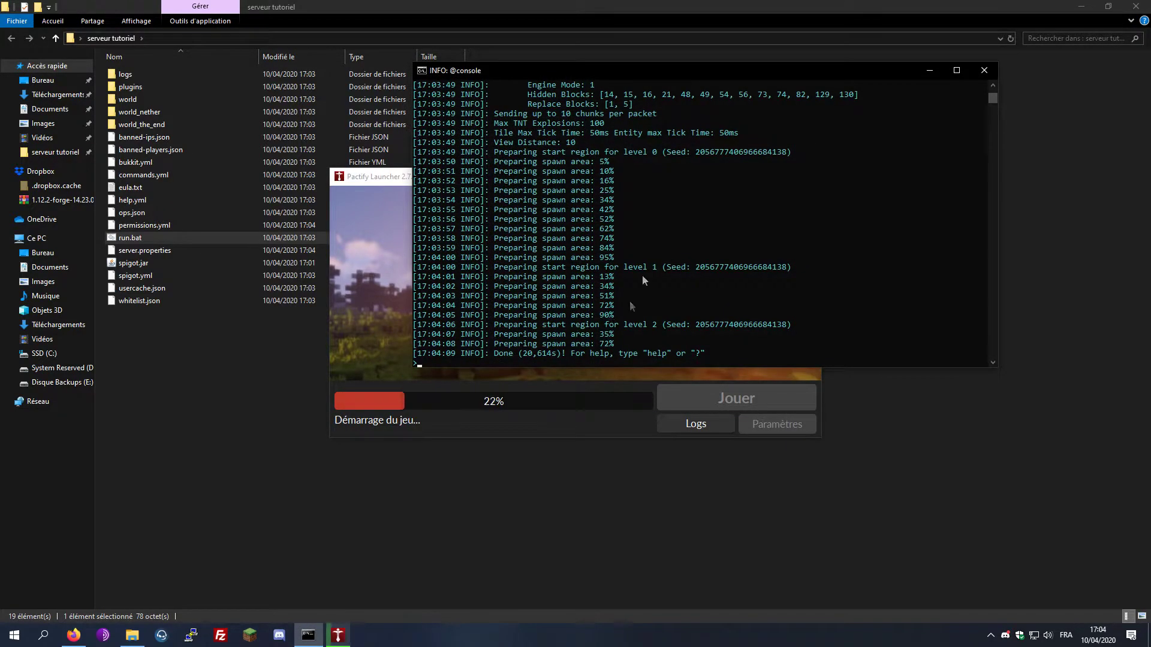
pyautogui.write('tps')
pyautogui.press('Return')
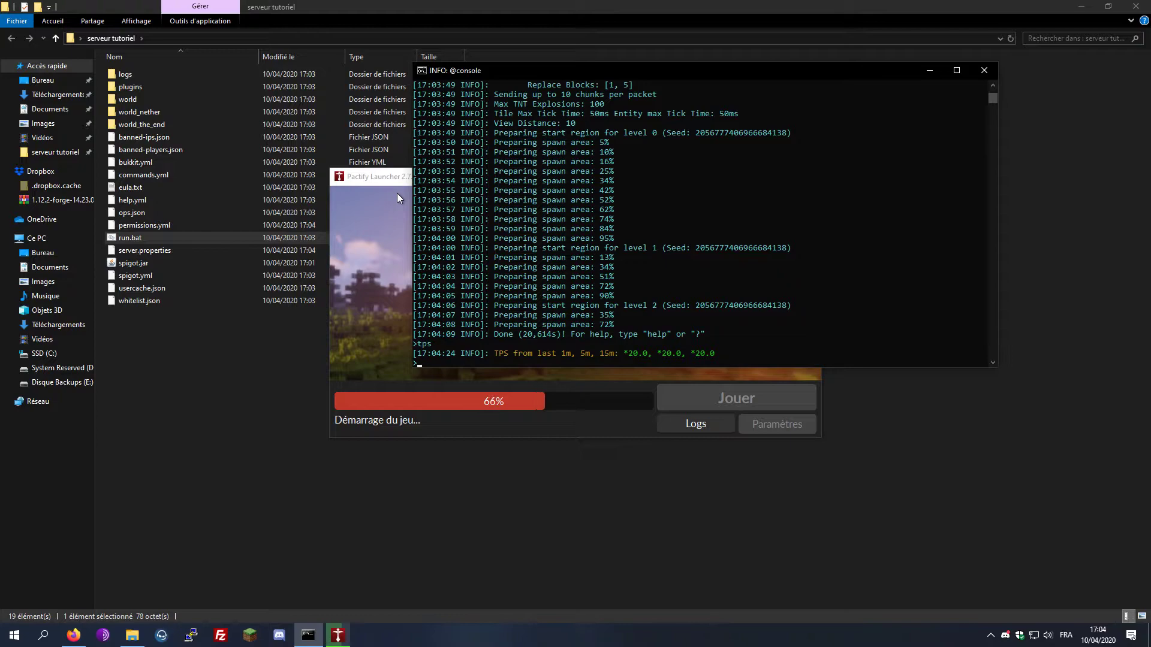
pyautogui.write('stop')
pyautogui.press('Return')
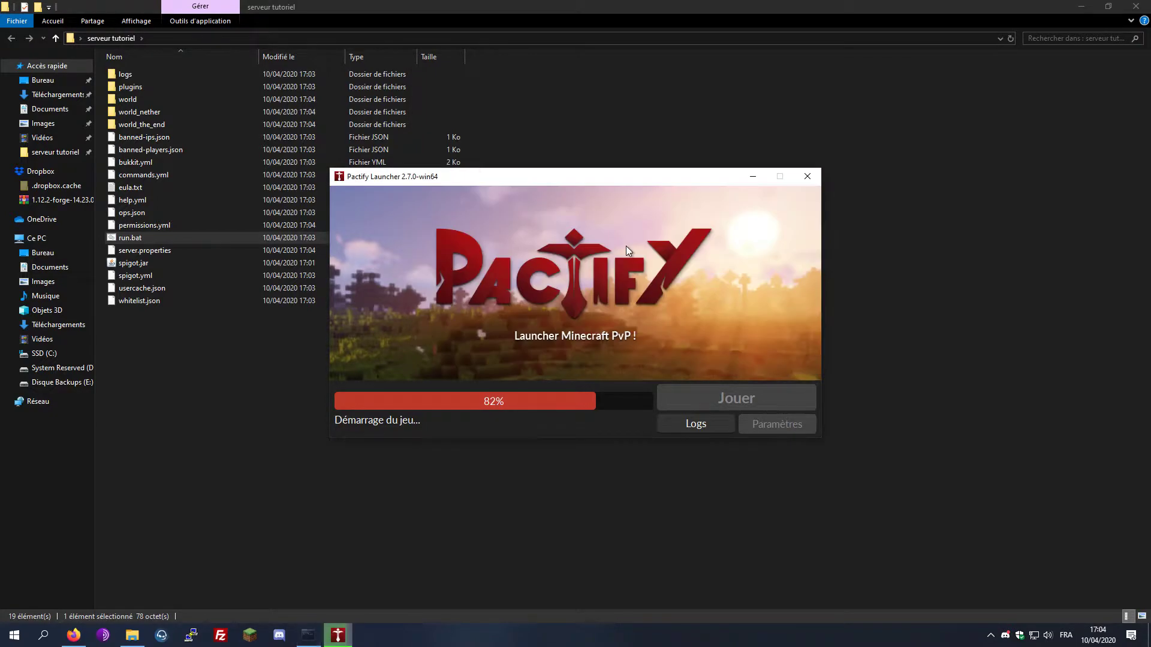
# Step: Open server.properties in Sublime Text and review the generator-settings and op-permission-level lines
pyautogui.rightClick(183, 254)
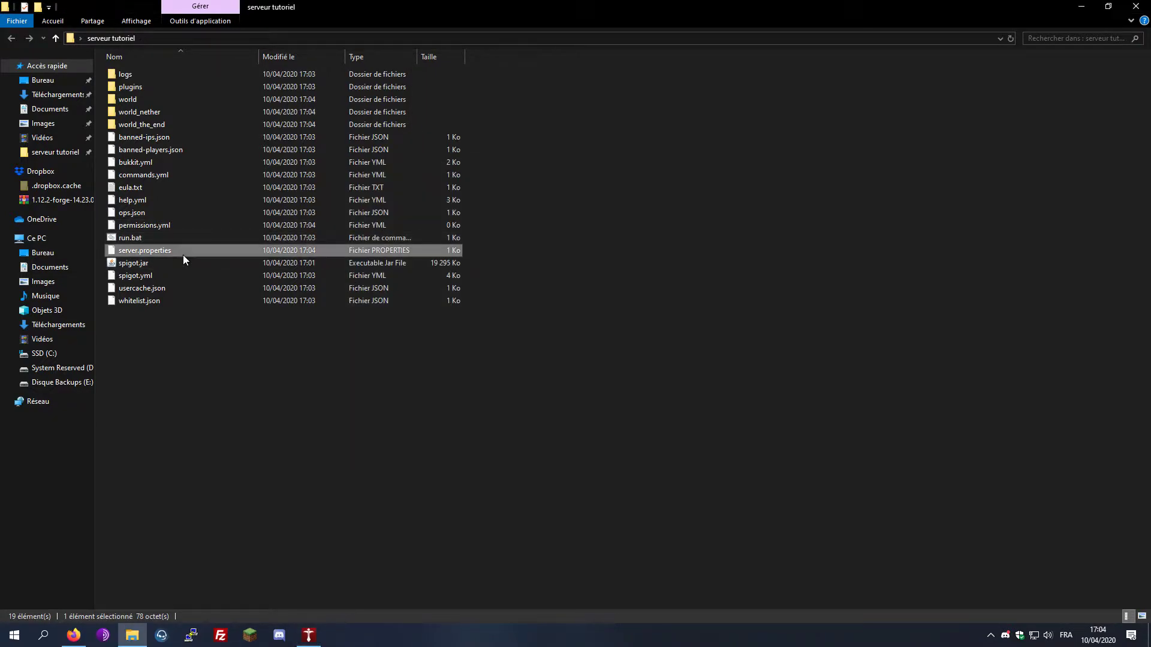
pyautogui.click(202, 276)
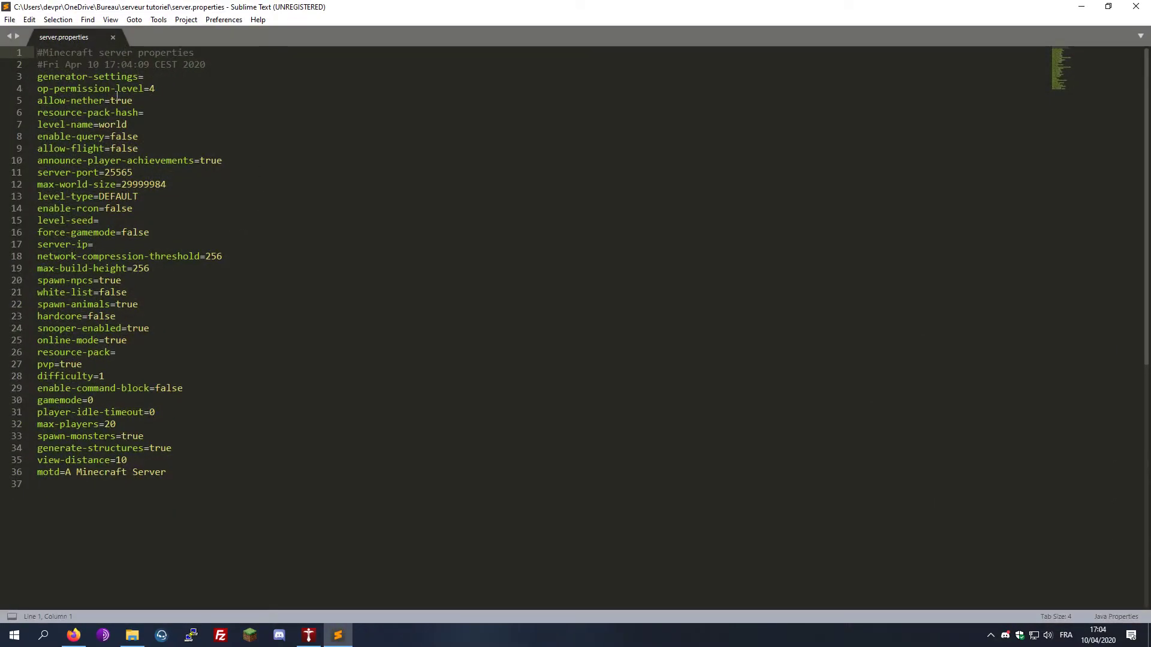
pyautogui.moveTo(72, 78); pyautogui.dragTo(162, 80)
pyautogui.click(187, 81)
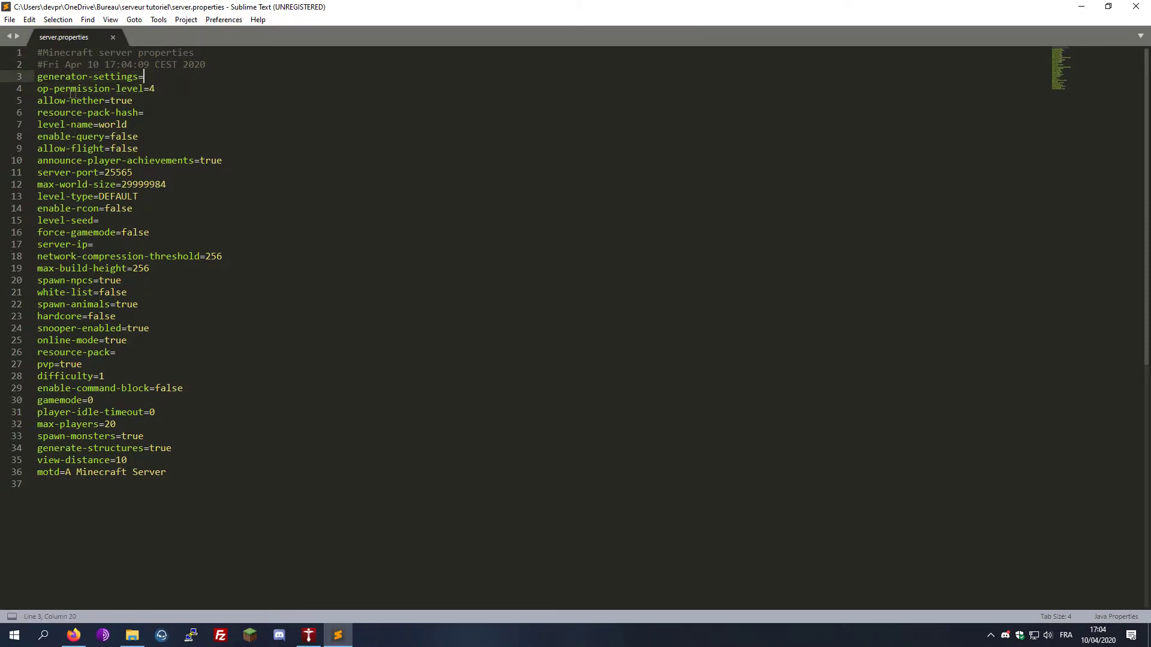
pyautogui.moveTo(69, 91); pyautogui.dragTo(175, 89)
pyautogui.click(180, 93)
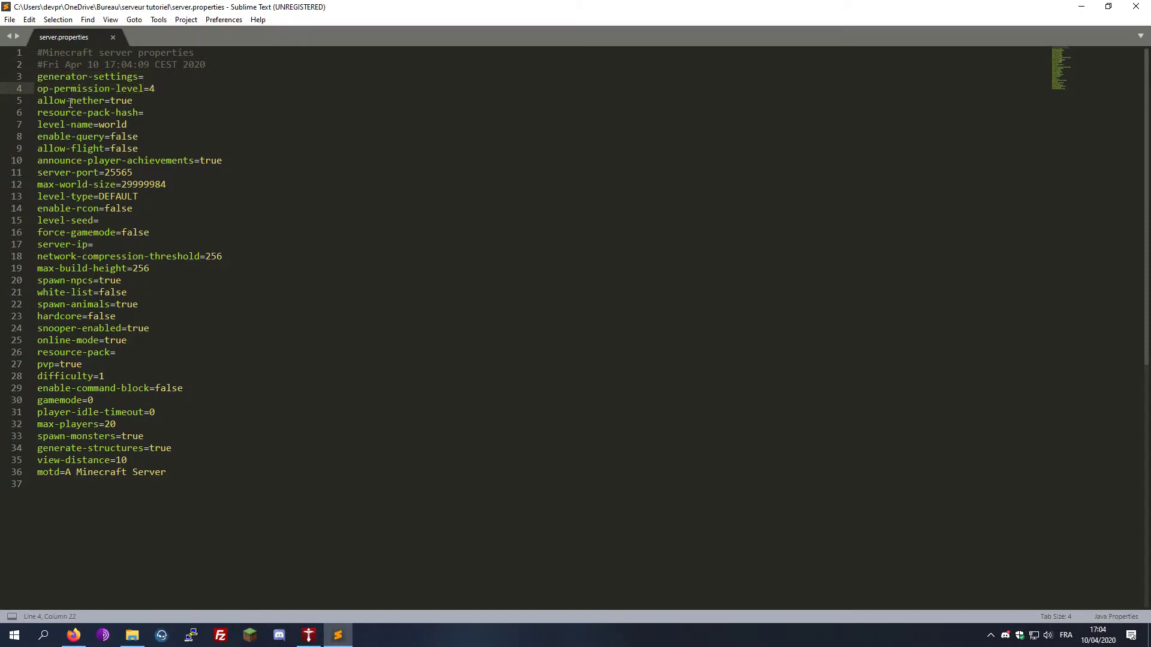
# Step: Set allow-nether to false in server.properties
pyautogui.moveTo(70, 102); pyautogui.dragTo(144, 102)
pyautogui.doubleClick(126, 100)
pyautogui.write('false')
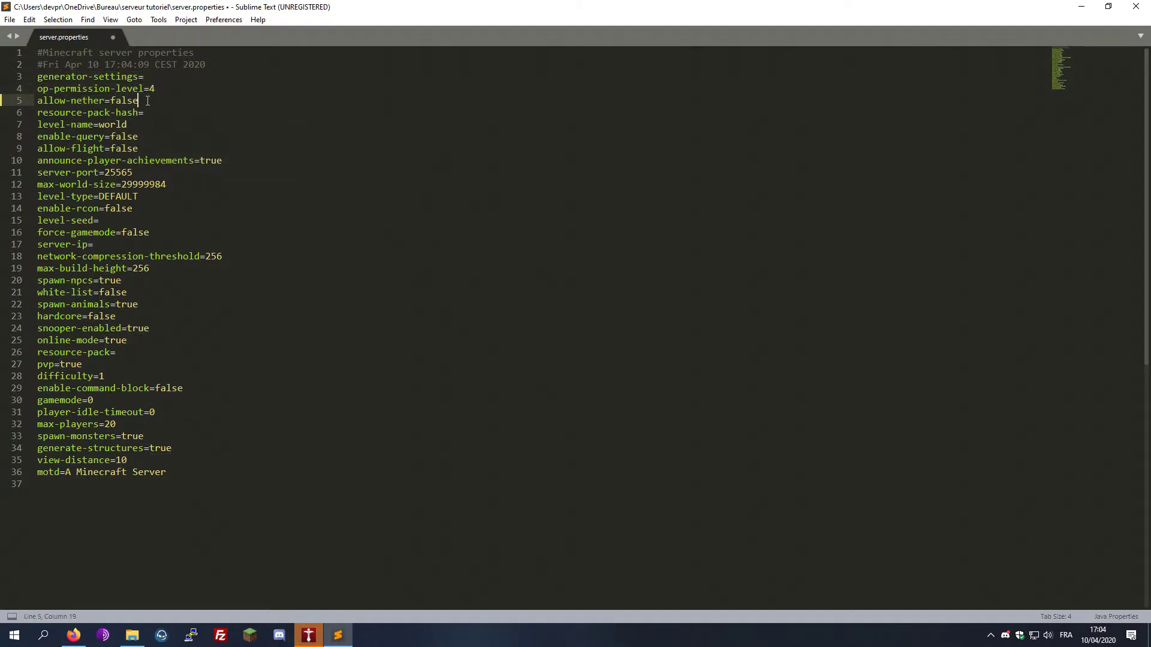
pyautogui.click(171, 113)
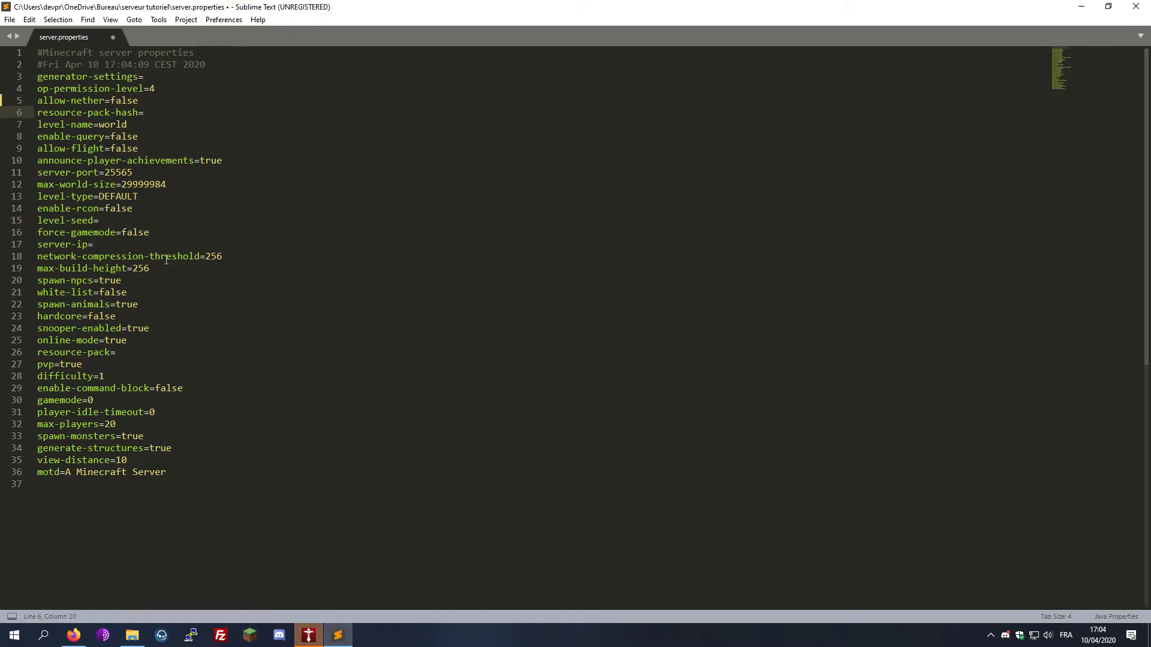
# Step: Review the level-name, enable-query and allow-flight lines in server.properties
pyautogui.press('Down')
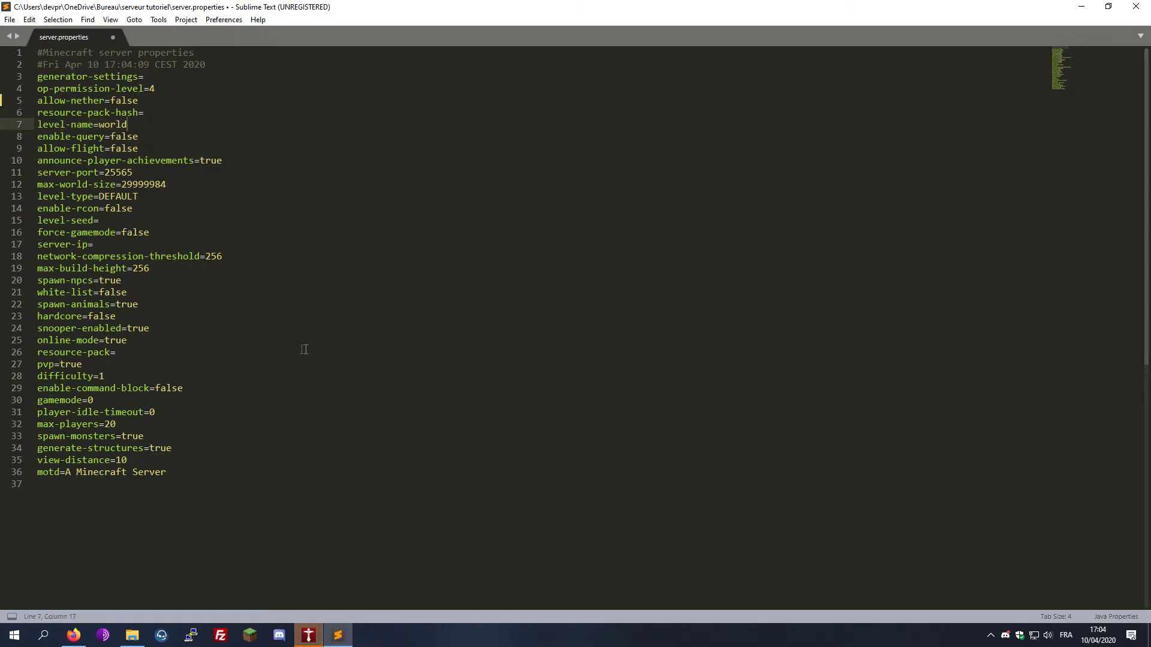
pyautogui.moveTo(133, 123); pyautogui.dragTo(99, 124)
pyautogui.click(136, 123)
pyautogui.doubleClick(136, 123)
pyautogui.write('"')
pyautogui.hotkey('ctrl', 'z')
pyautogui.moveTo(79, 139); pyautogui.dragTo(111, 150)
pyautogui.click(143, 139)
# Step: Set announce-player-achievements to false
pyautogui.click(245, 160)
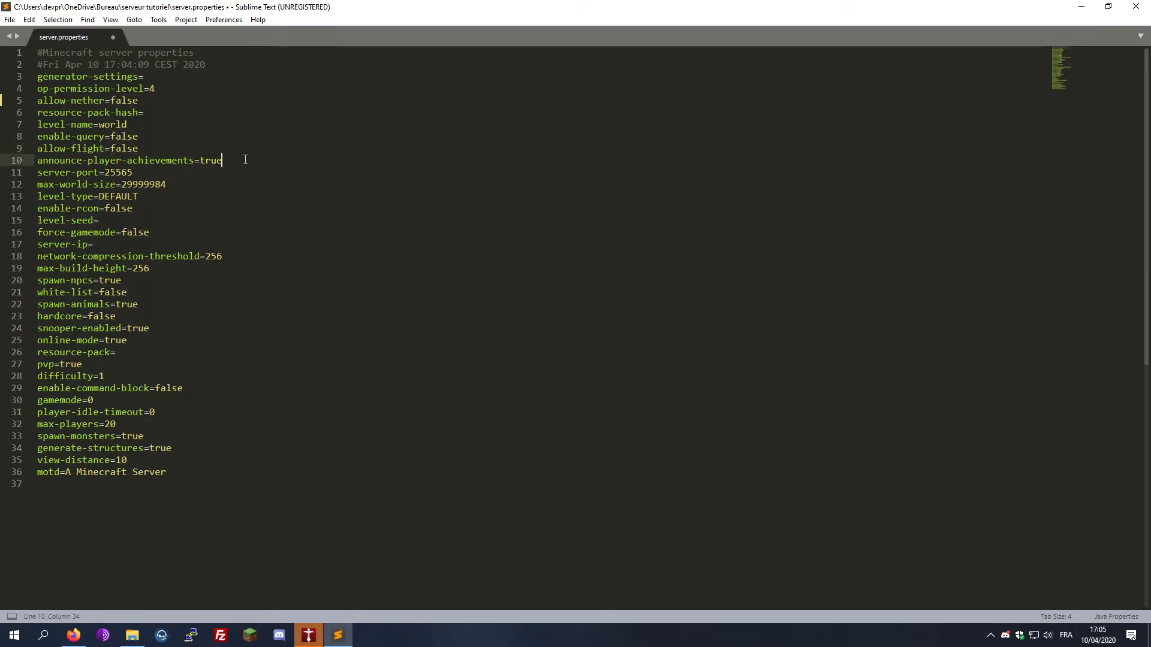
pyautogui.click(183, 161)
pyautogui.click(244, 154)
pyautogui.press('BackSpace')
pyautogui.press('BackSpace')
pyautogui.press('BackSpace')
pyautogui.press('BackSpace')
pyautogui.write('false')
# Step: Examine the server-port line
pyautogui.moveTo(59, 170); pyautogui.dragTo(140, 169)
pyautogui.click(140, 170)
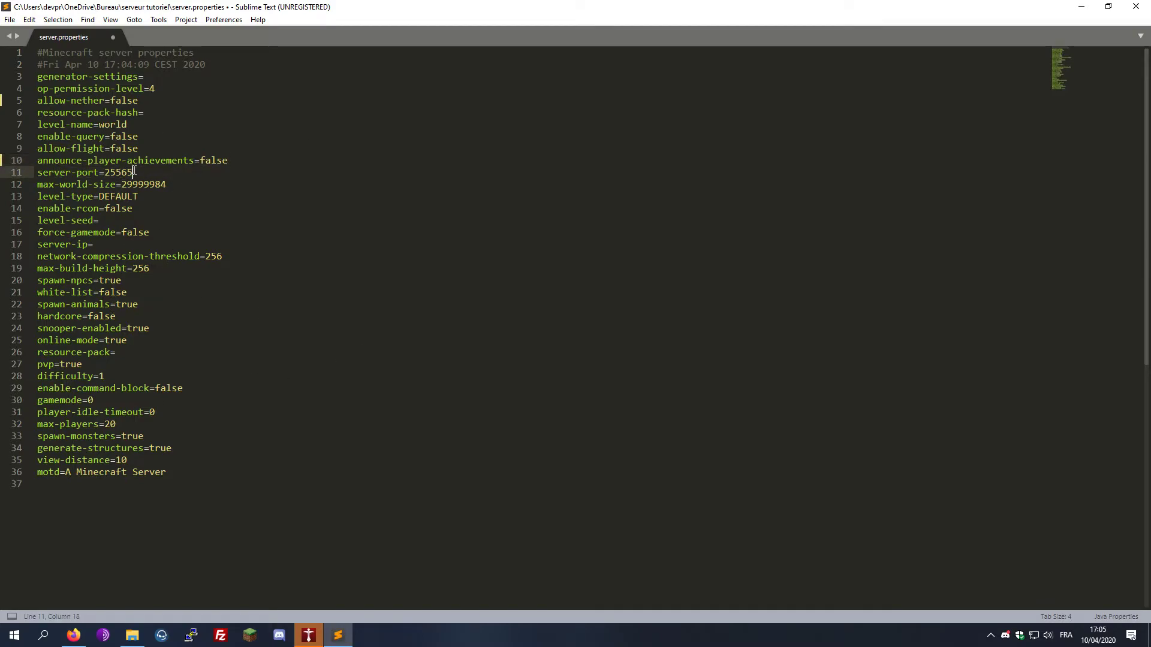
pyautogui.moveTo(134, 173); pyautogui.dragTo(105, 172)
pyautogui.click(185, 192)
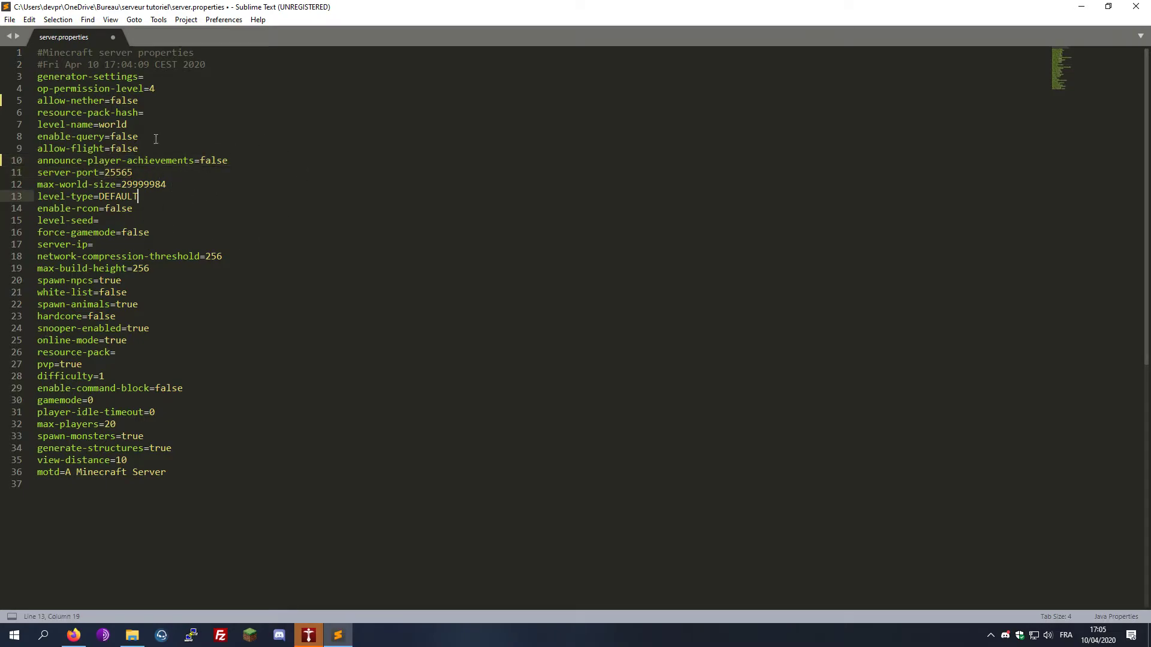
# Step: Try alternative world types for level-type, ending with FLAT
pyautogui.moveTo(98, 197); pyautogui.dragTo(147, 196)
pyautogui.click(176, 198)
pyautogui.moveTo(175, 199); pyautogui.dragTo(100, 196)
pyautogui.write('FLATAMPLIFIE')
pyautogui.press('BackSpace')
pyautogui.press('BackSpace')
pyautogui.press('BackSpace')
pyautogui.press('BackSpace')
pyautogui.press('BackSpace')
pyautogui.press('BackSpace')
pyautogui.press('BackSpace')
pyautogui.press('BackSpace')
pyautogui.press('BackSpace')
pyautogui.write('FLAT')
pyautogui.press('Down')
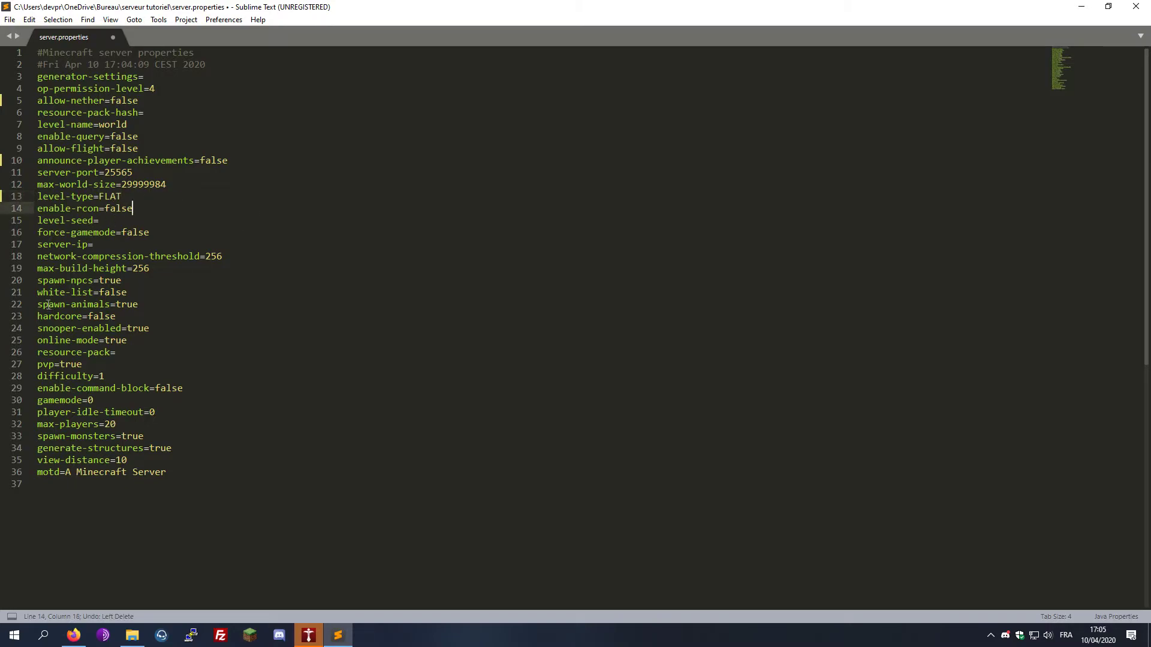
# Step: Restore level-type to DEFAULT
pyautogui.moveTo(111, 210); pyautogui.dragTo(135, 211)
pyautogui.click(139, 212)
pyautogui.doubleClick(138, 194)
pyautogui.write('DEFAU')
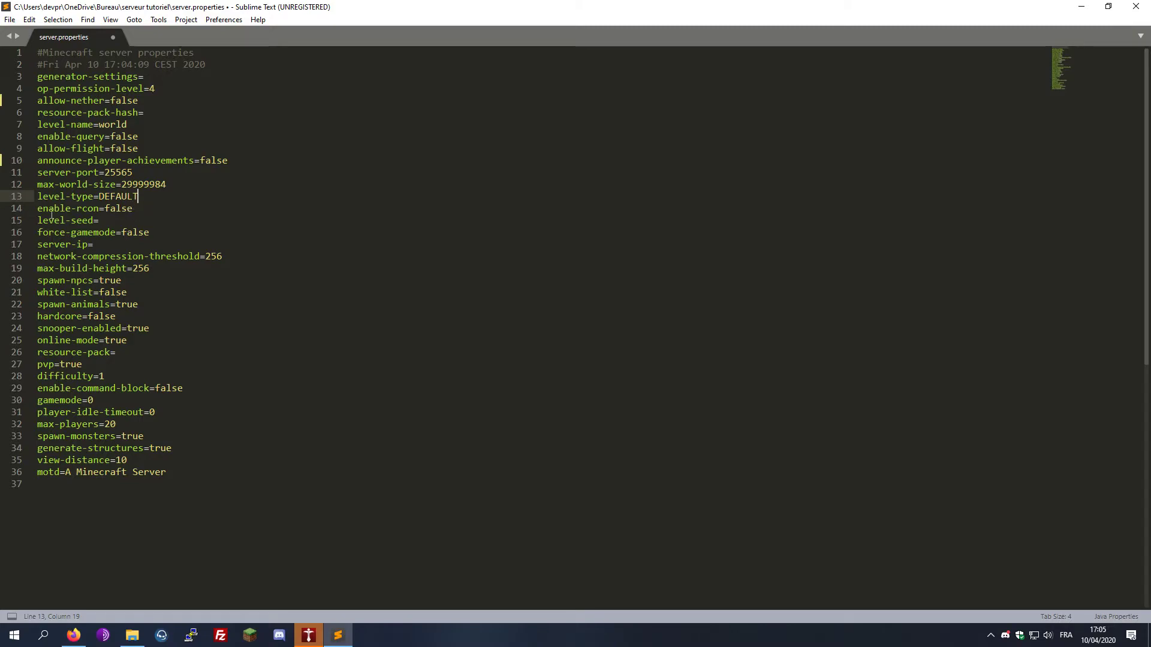
# Step: Examine the enable-rcon and level-seed lines
pyautogui.moveTo(59, 210); pyautogui.dragTo(135, 210)
pyautogui.click(136, 210)
pyautogui.moveTo(55, 220); pyautogui.dragTo(99, 221)
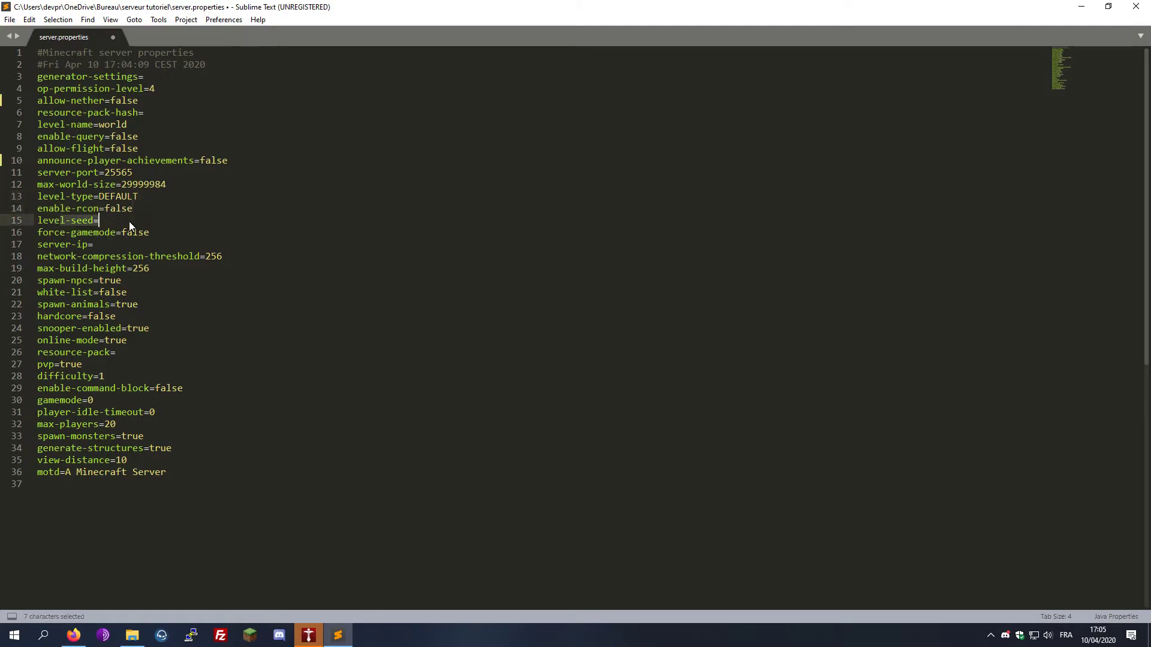
pyautogui.click(99, 221)
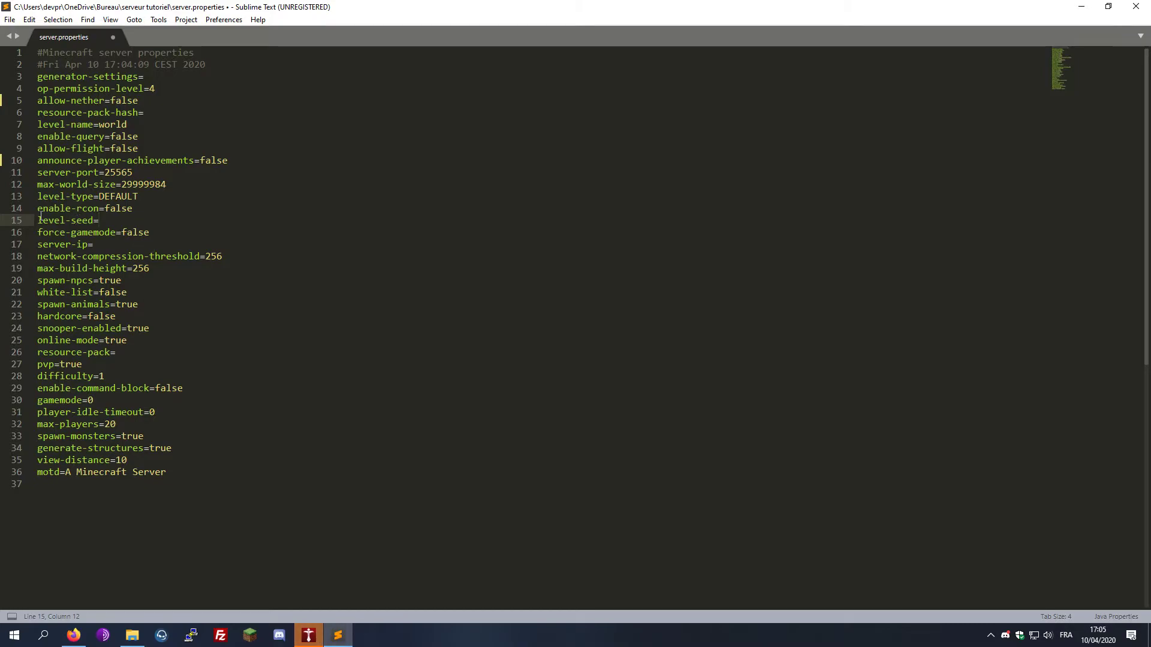
pyautogui.moveTo(38, 220); pyautogui.dragTo(99, 220)
pyautogui.click(100, 221)
# Step: Write the comment #/seed below the last property and remove it again
pyautogui.click(256, 540)
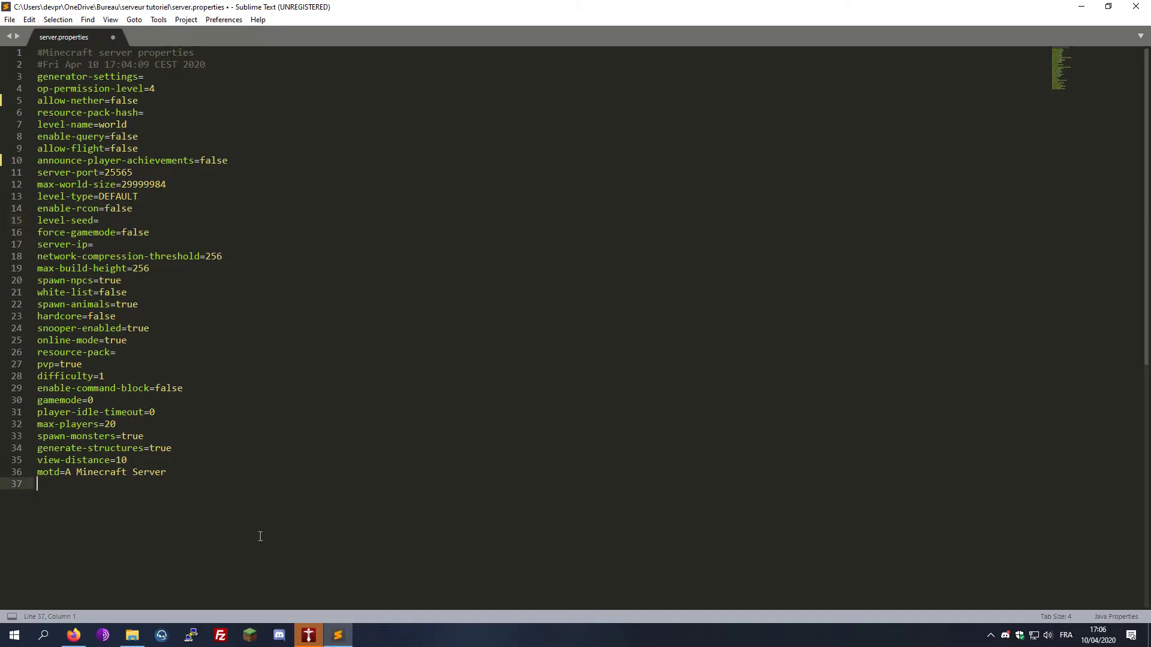
pyautogui.press('Return')
pyautogui.write('#/')
pyautogui.write('seed')
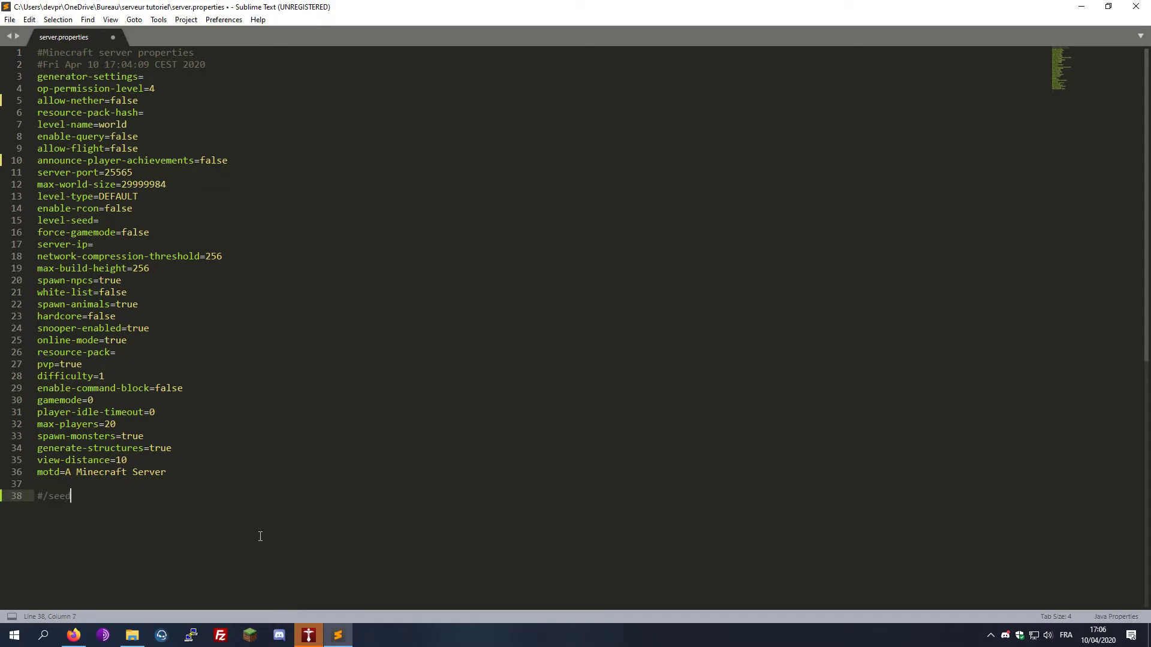
pyautogui.moveTo(106, 519); pyautogui.dragTo(114, 485)
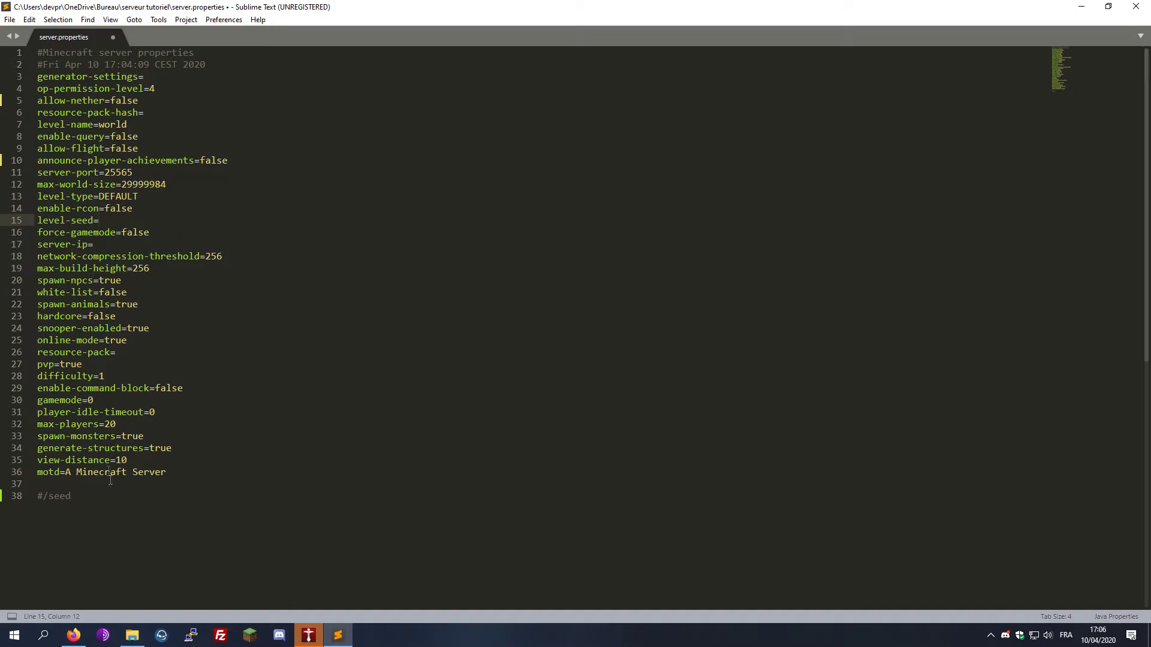
pyautogui.press('BackSpace')
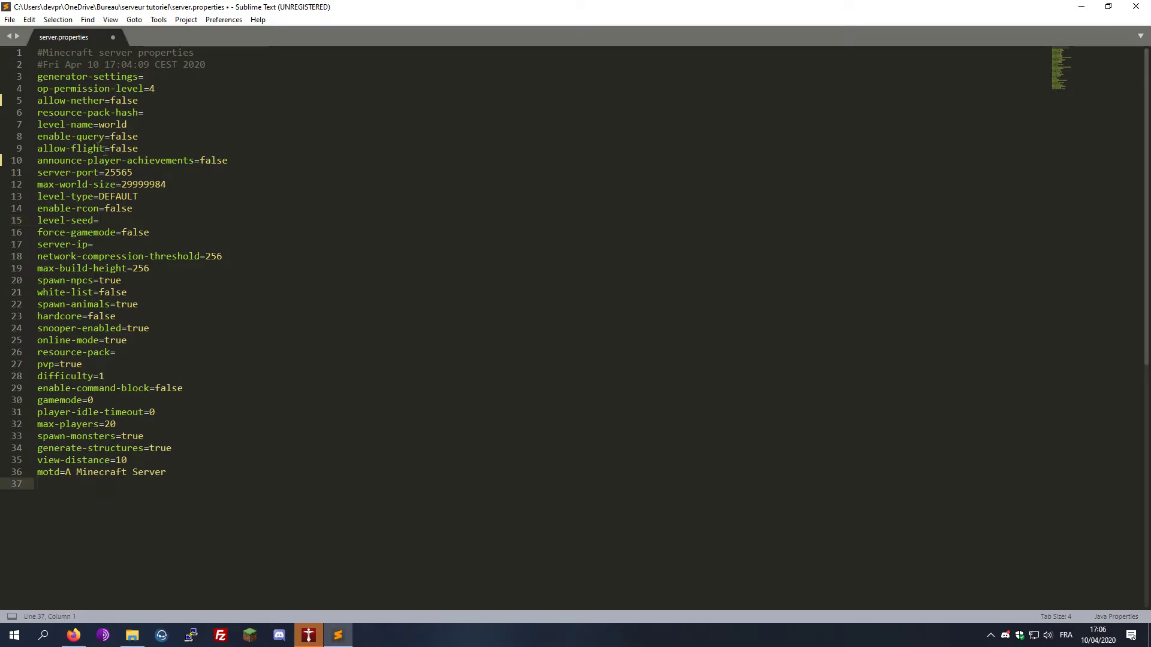
# Step: Examine the force-gamemode property and its value
pyautogui.click(55, 231)
pyautogui.click(126, 232)
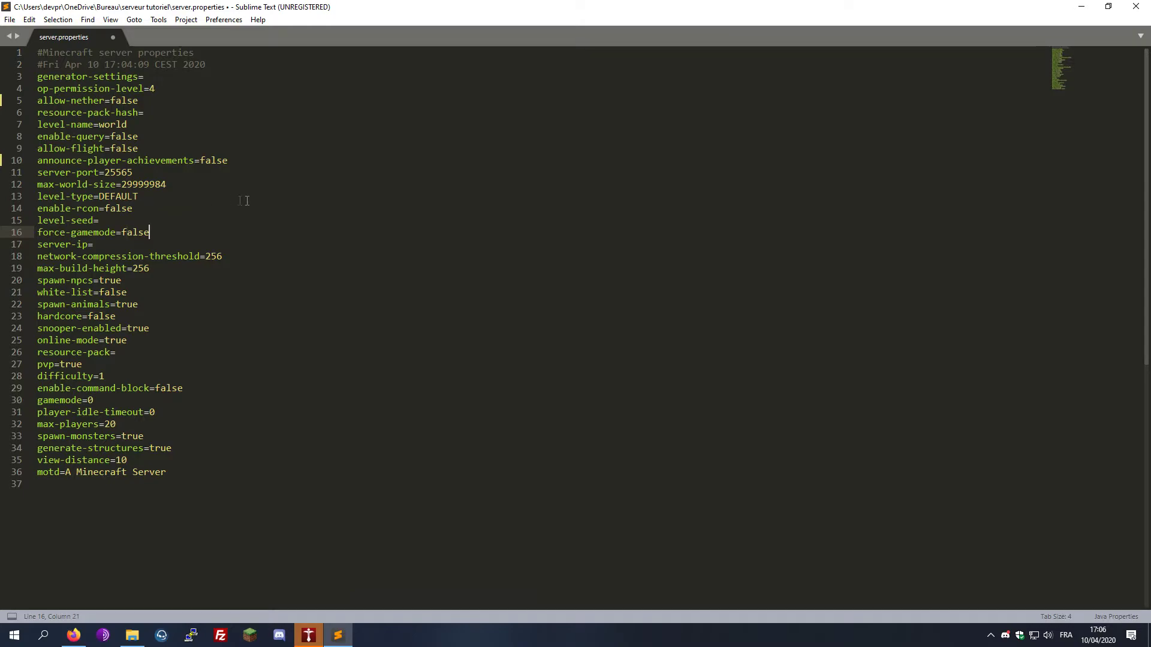
pyautogui.moveTo(115, 231); pyautogui.dragTo(41, 231)
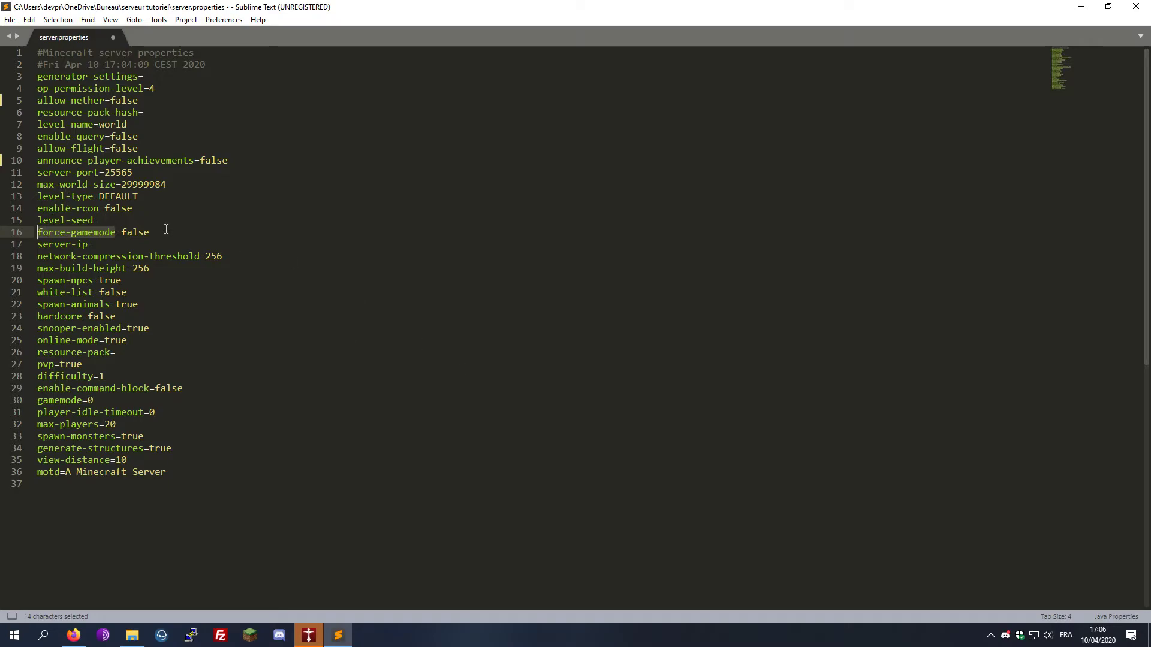
pyautogui.click(95, 222)
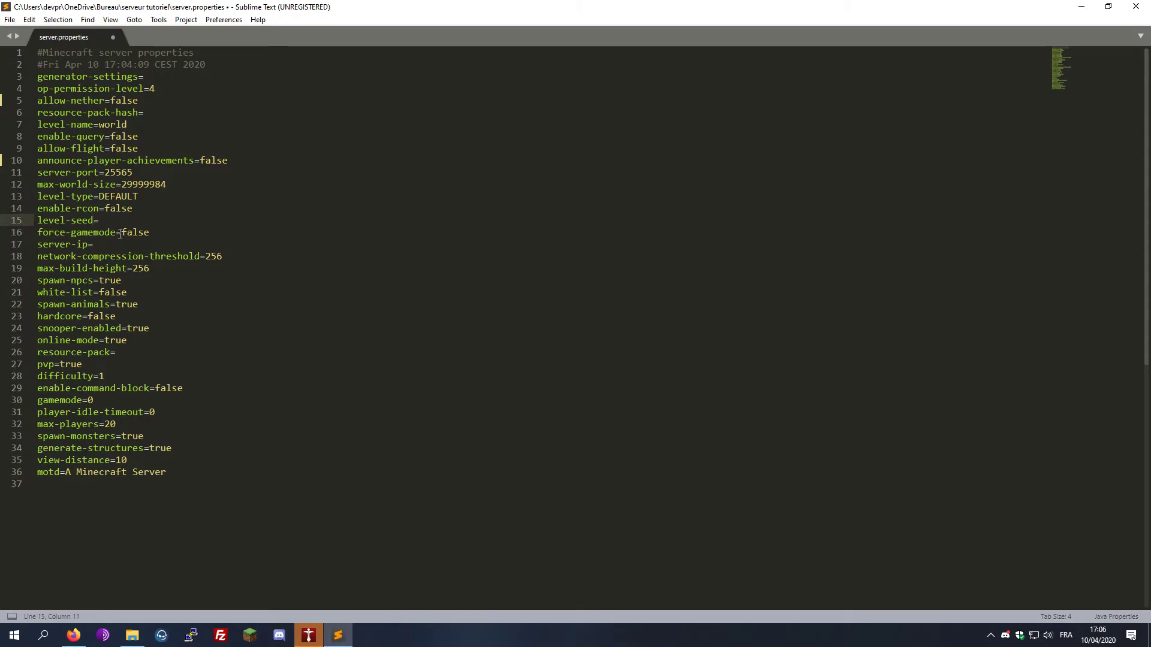
pyautogui.moveTo(120, 233); pyautogui.dragTo(37, 236)
pyautogui.click(174, 231)
pyautogui.moveTo(150, 232)
pyautogui.mouseDown()
pyautogui.moveTo(39, 221)
pyautogui.moveTo(154, 233)
pyautogui.mouseUp()
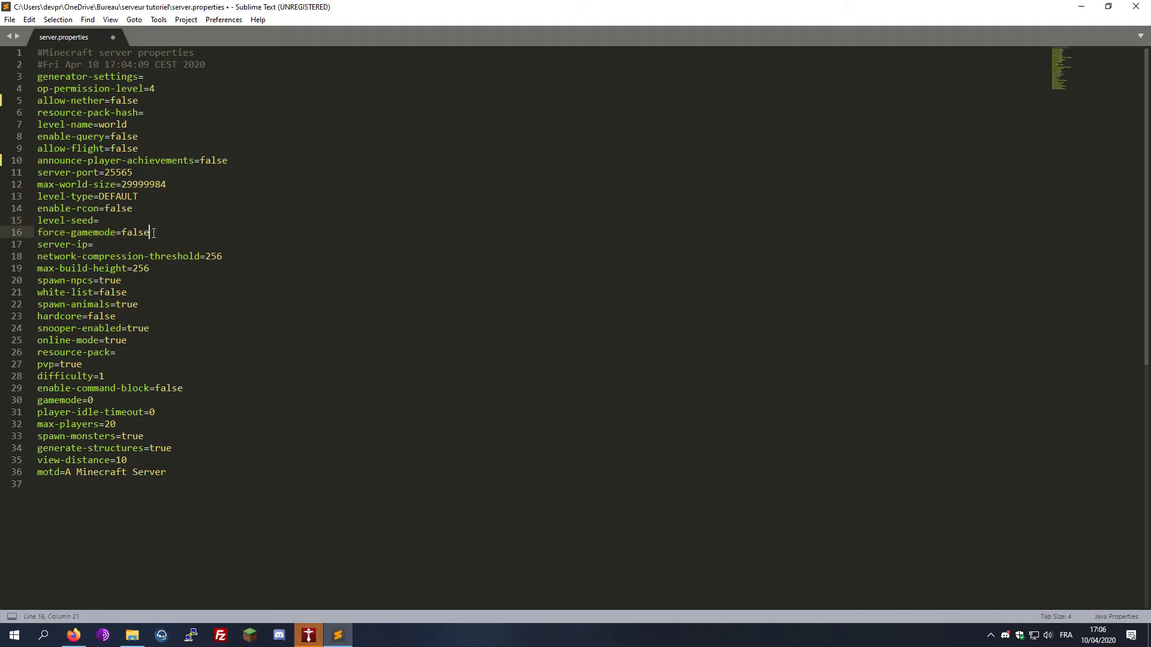
pyautogui.doubleClick(150, 233)
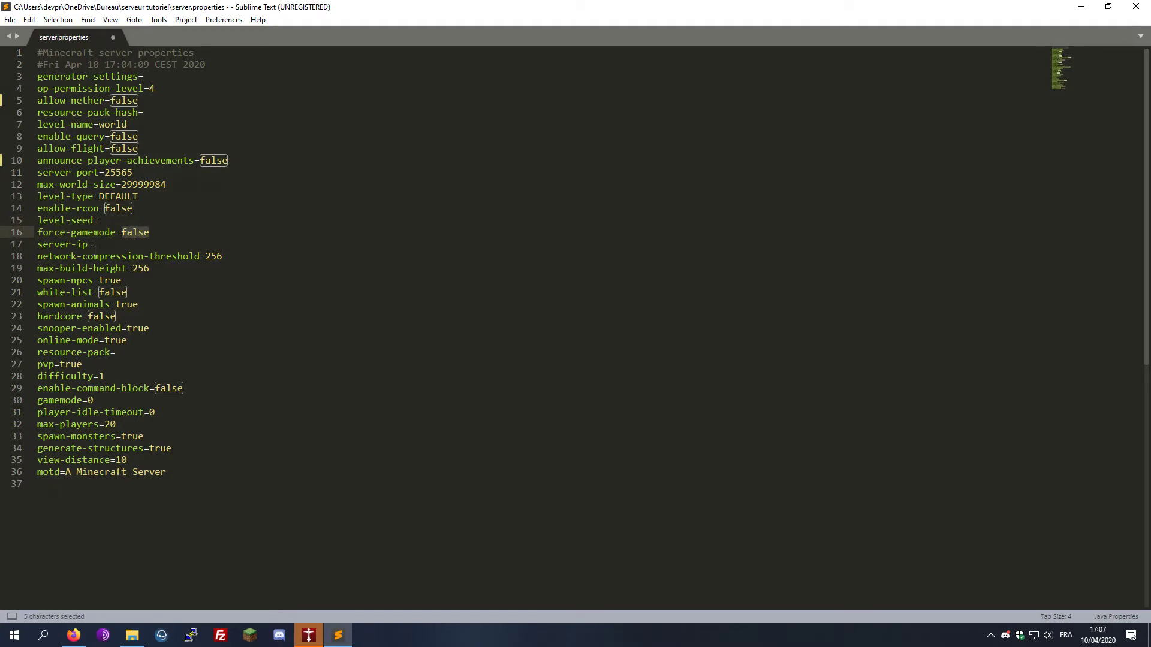
# Step: Review the server-ip, network-compression-threshold and max-build-height lines
pyautogui.click(110, 244)
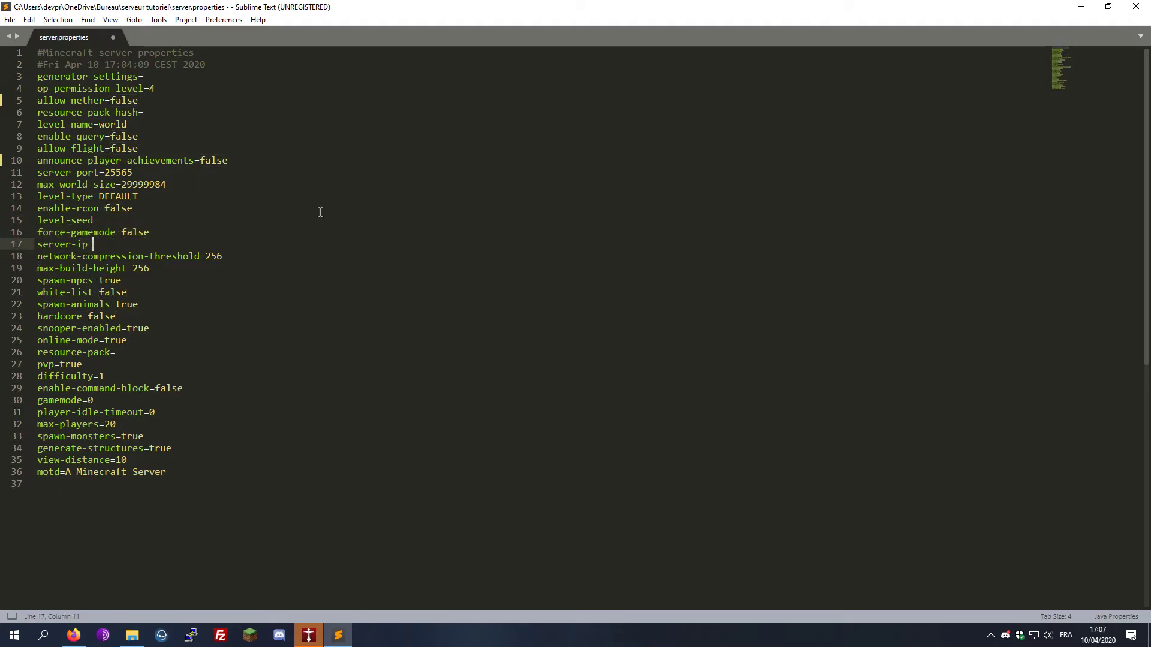
pyautogui.moveTo(254, 256); pyautogui.dragTo(43, 258)
pyautogui.moveTo(165, 274); pyautogui.dragTo(44, 268)
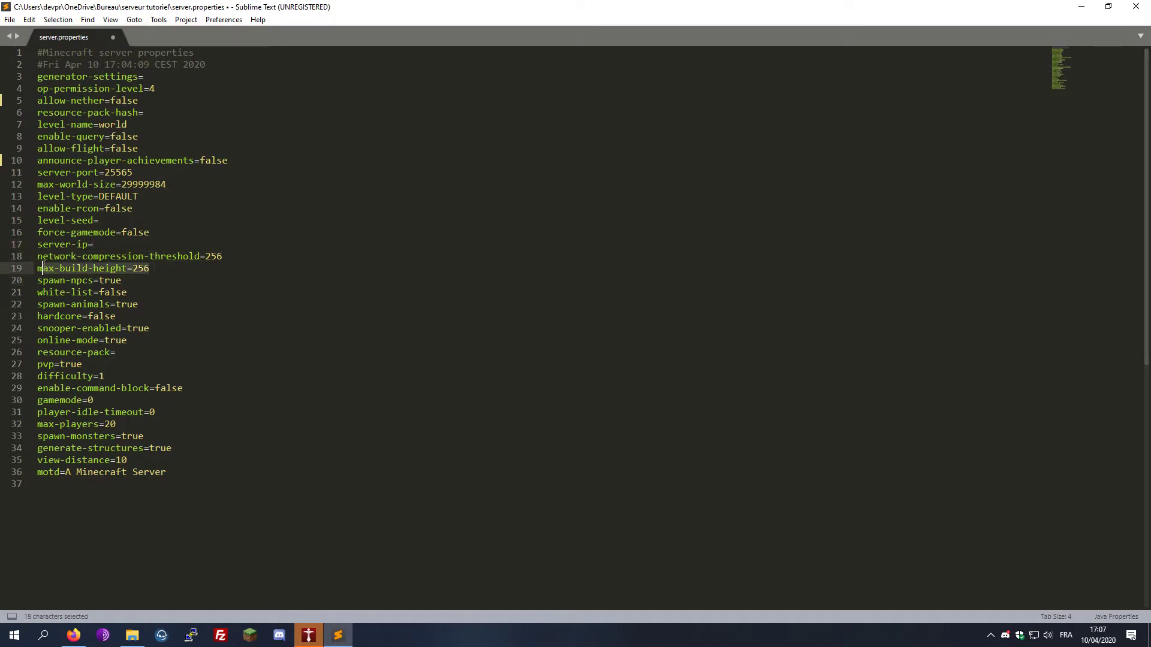
pyautogui.moveTo(138, 256); pyautogui.dragTo(246, 258)
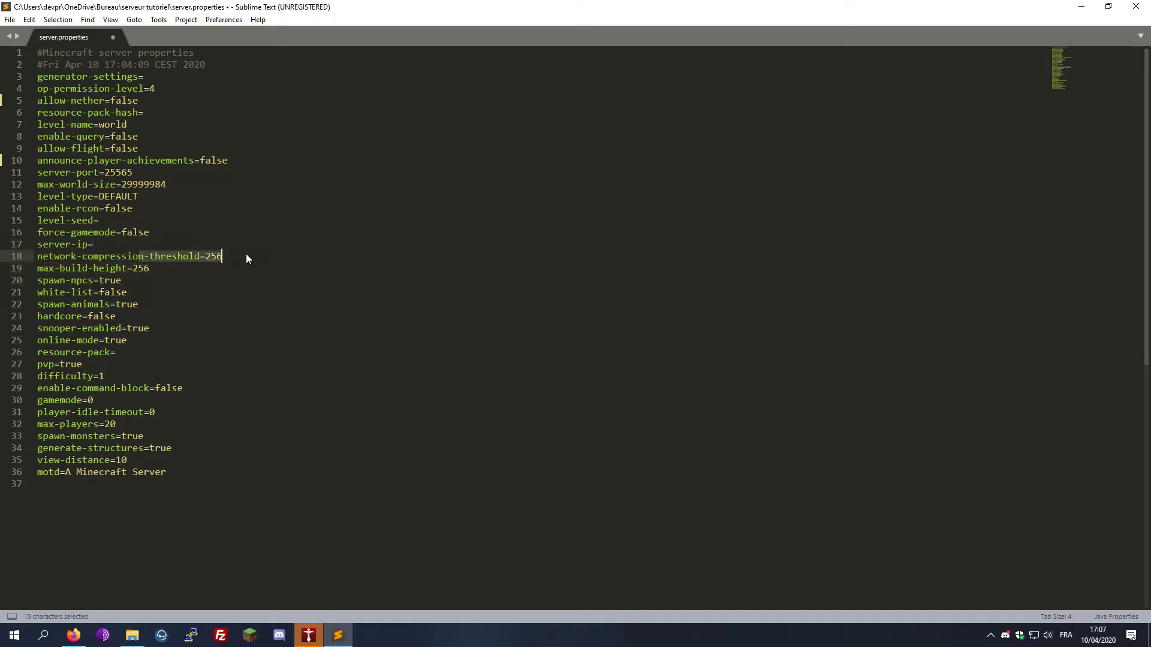
pyautogui.moveTo(165, 271); pyautogui.dragTo(76, 270)
pyautogui.click(152, 275)
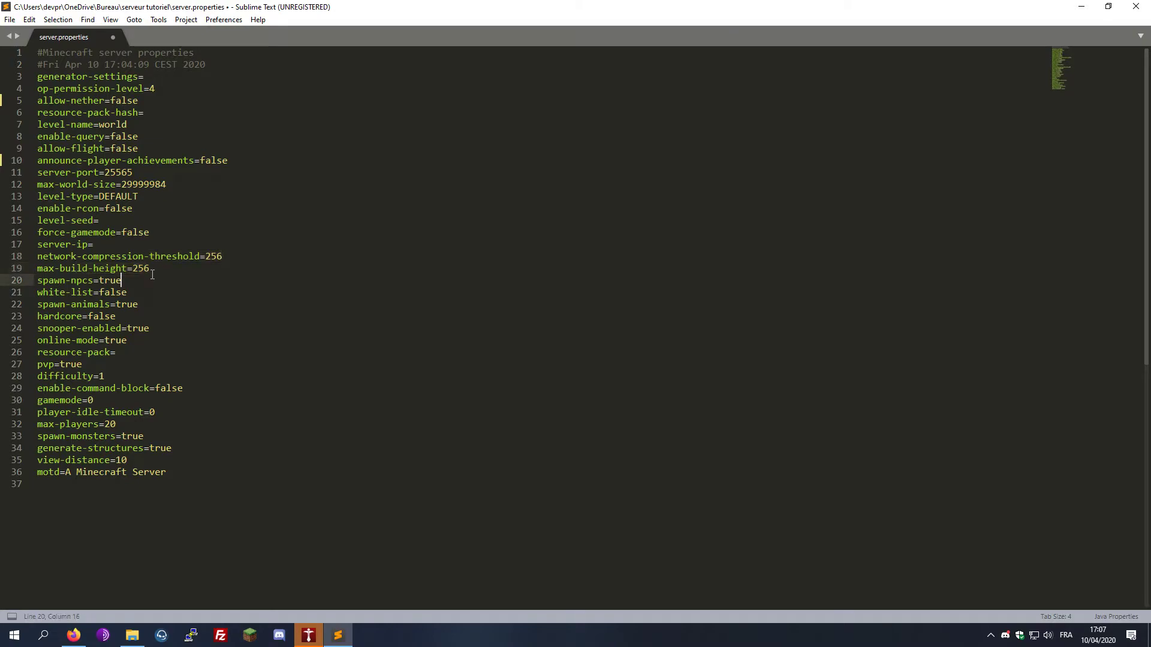
pyautogui.doubleClick(144, 268)
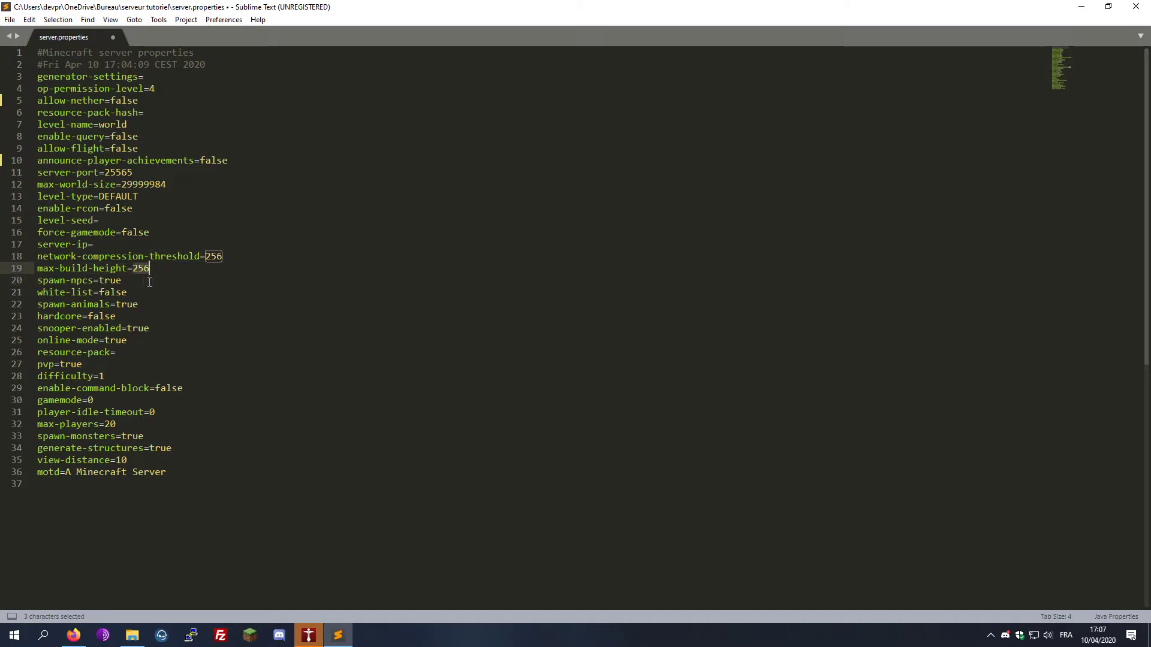
# Step: Set spawn-npcs to false
pyautogui.click(104, 280)
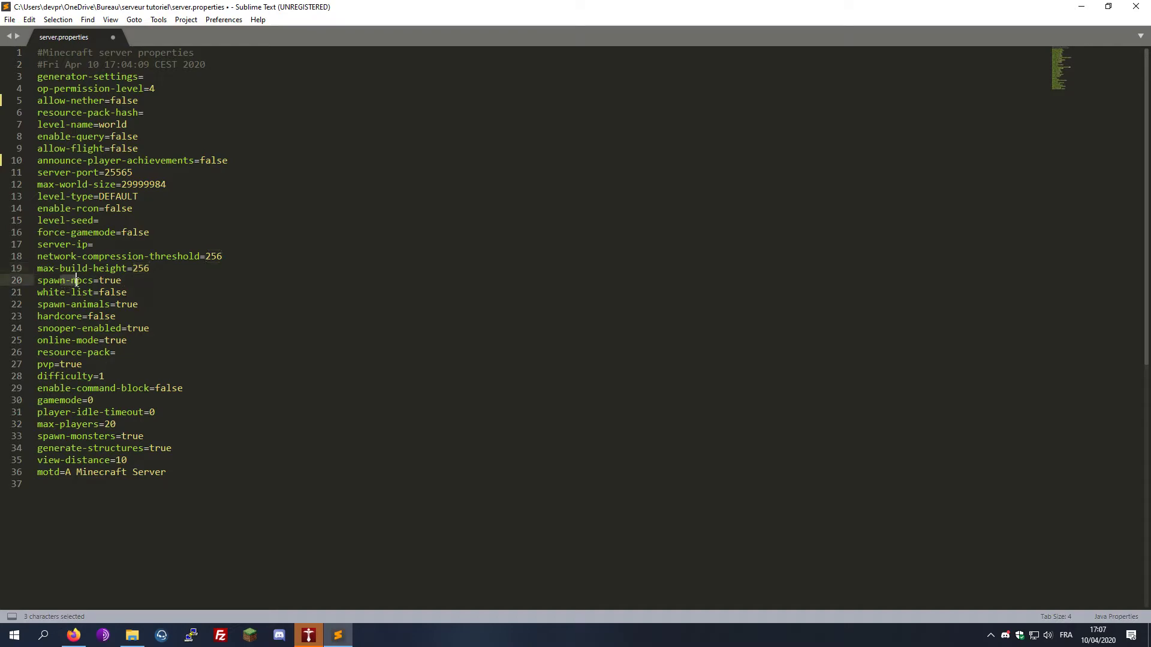
pyautogui.moveTo(98, 281); pyautogui.dragTo(128, 279)
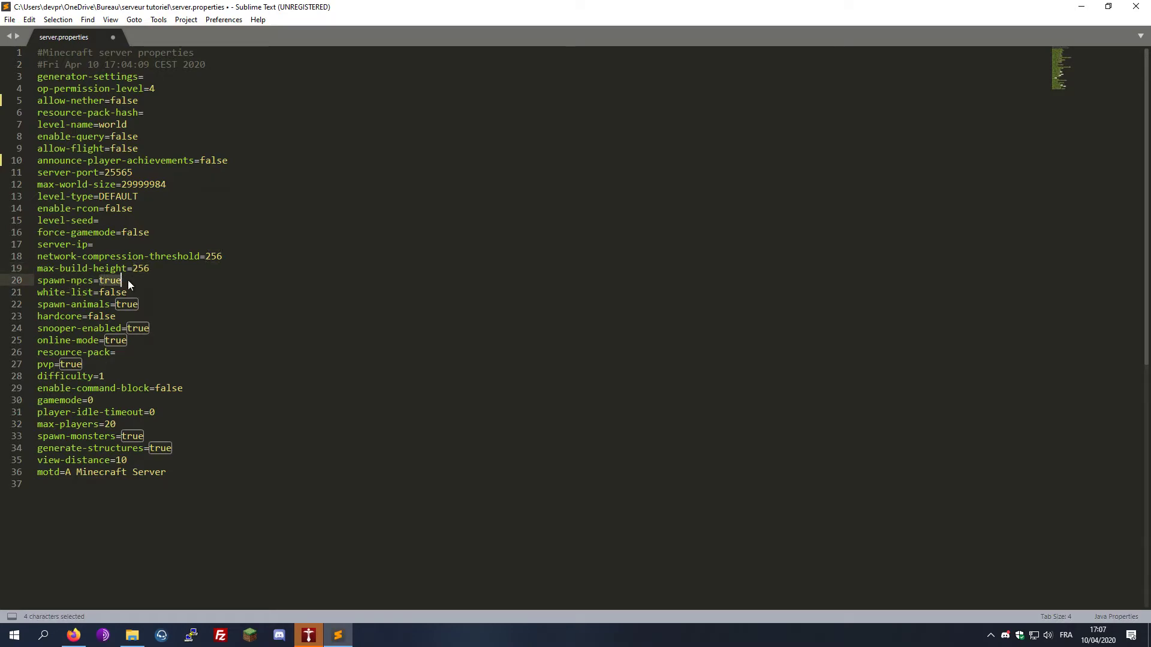
pyautogui.click(127, 280)
pyautogui.doubleClick(135, 283)
pyautogui.write('false')
# Step: Check the white-list line and set spawn-animals to false
pyautogui.moveTo(64, 291); pyautogui.dragTo(135, 295)
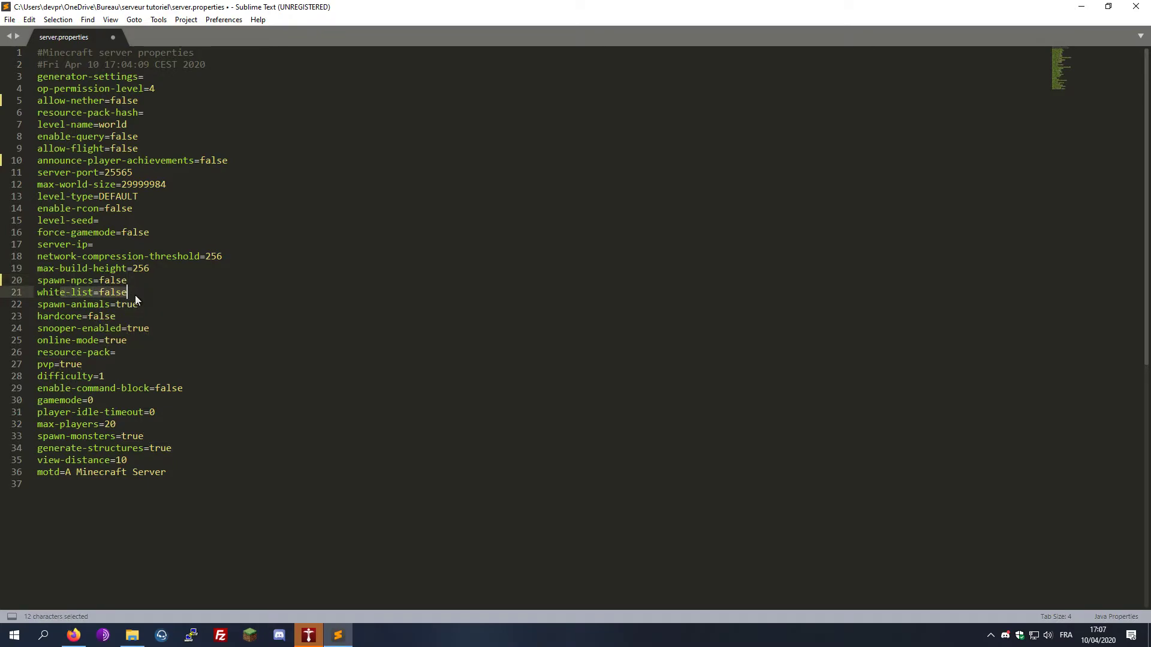
pyautogui.click(135, 294)
pyautogui.doubleClick(126, 304)
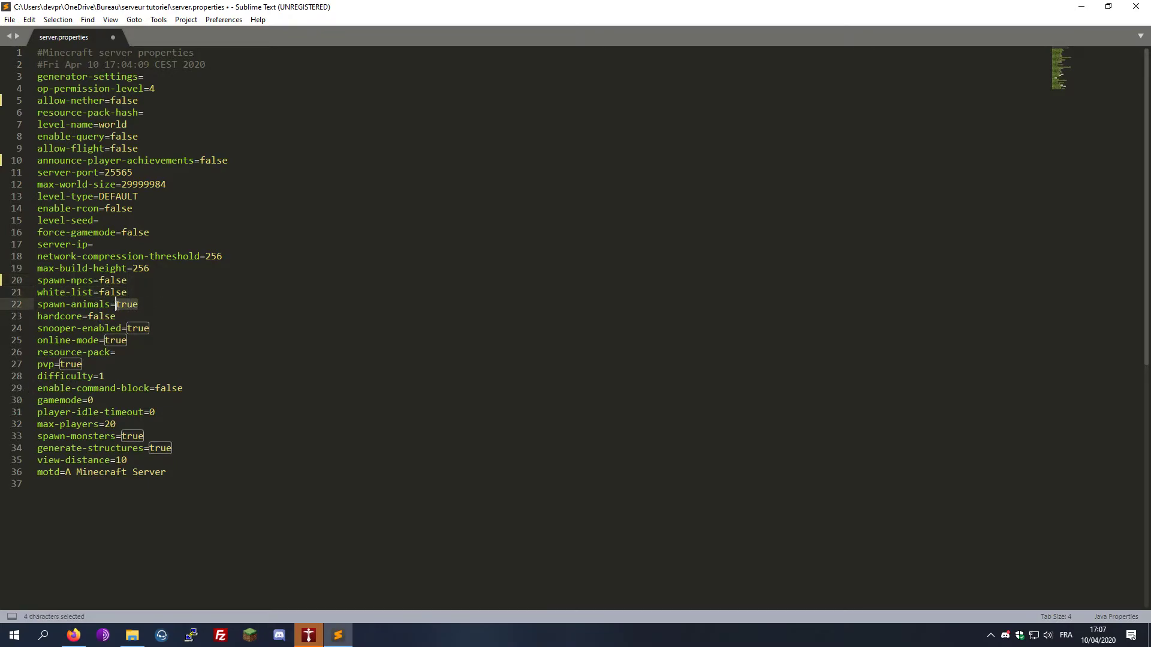
pyautogui.moveTo(62, 304); pyautogui.dragTo(111, 307)
pyautogui.doubleClick(130, 304)
pyautogui.write('false')
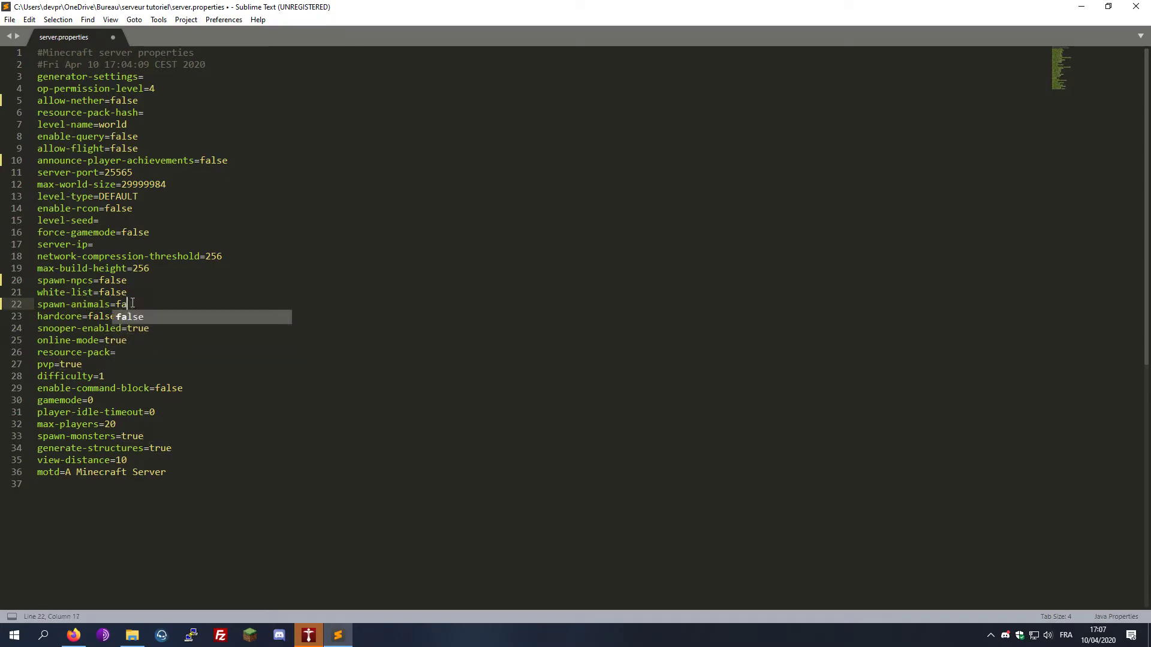
# Step: Review the hardcore, snooper-enabled and online-mode lines
pyautogui.doubleClick(117, 317)
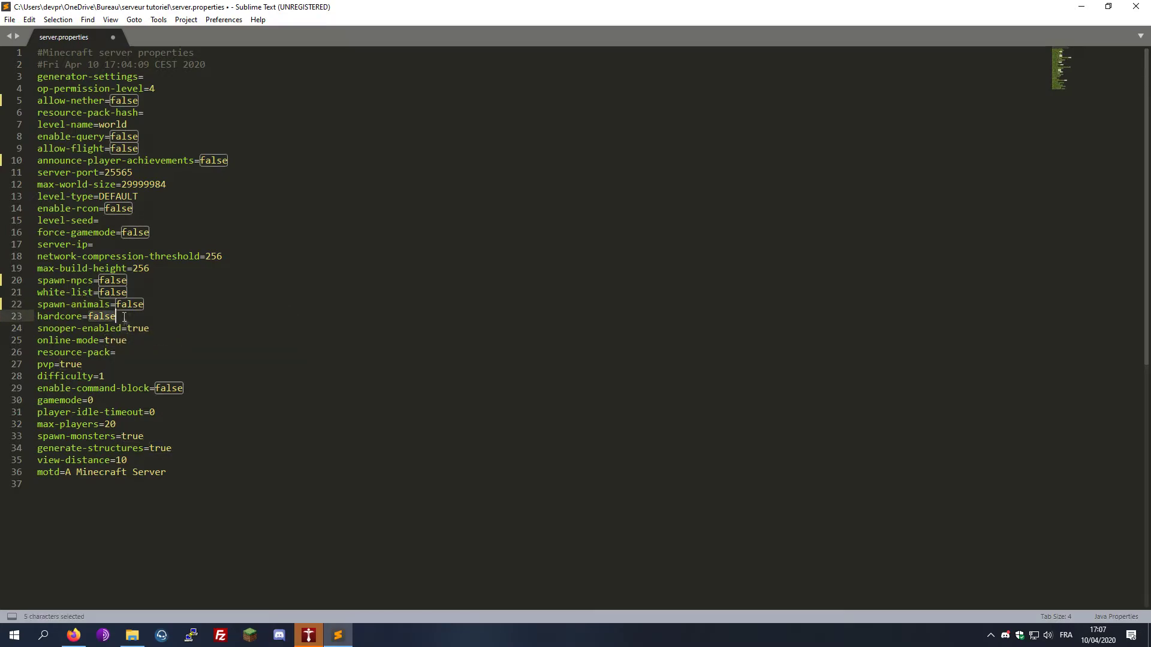
pyautogui.doubleClick(49, 319)
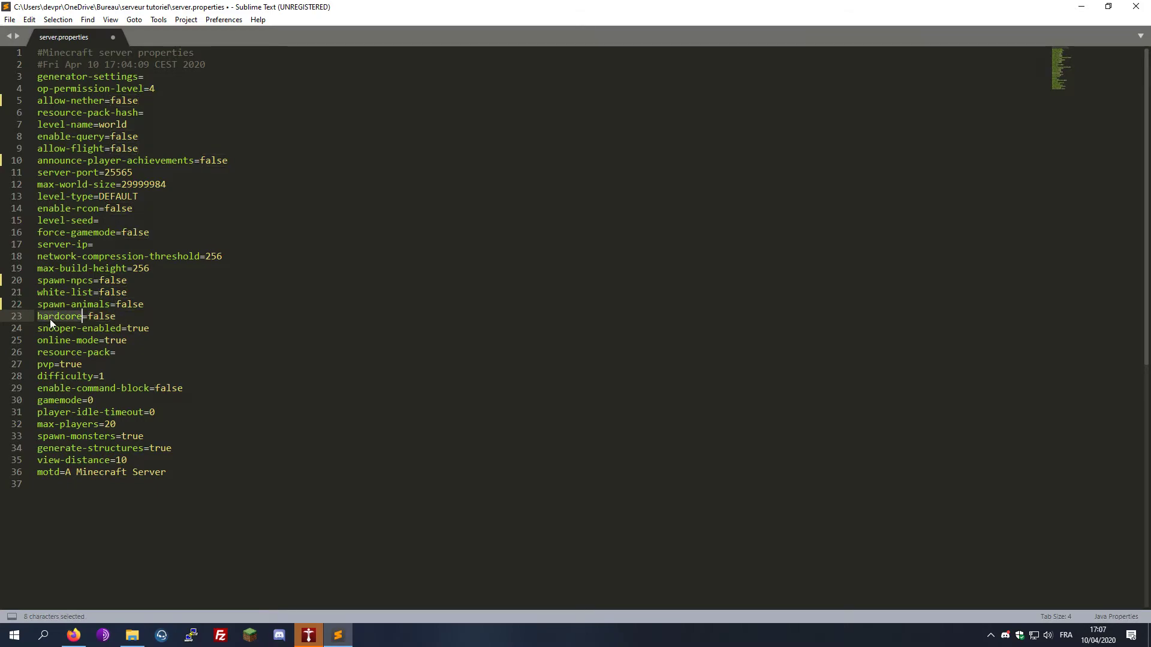
pyautogui.doubleClick(109, 319)
pyautogui.doubleClick(137, 328)
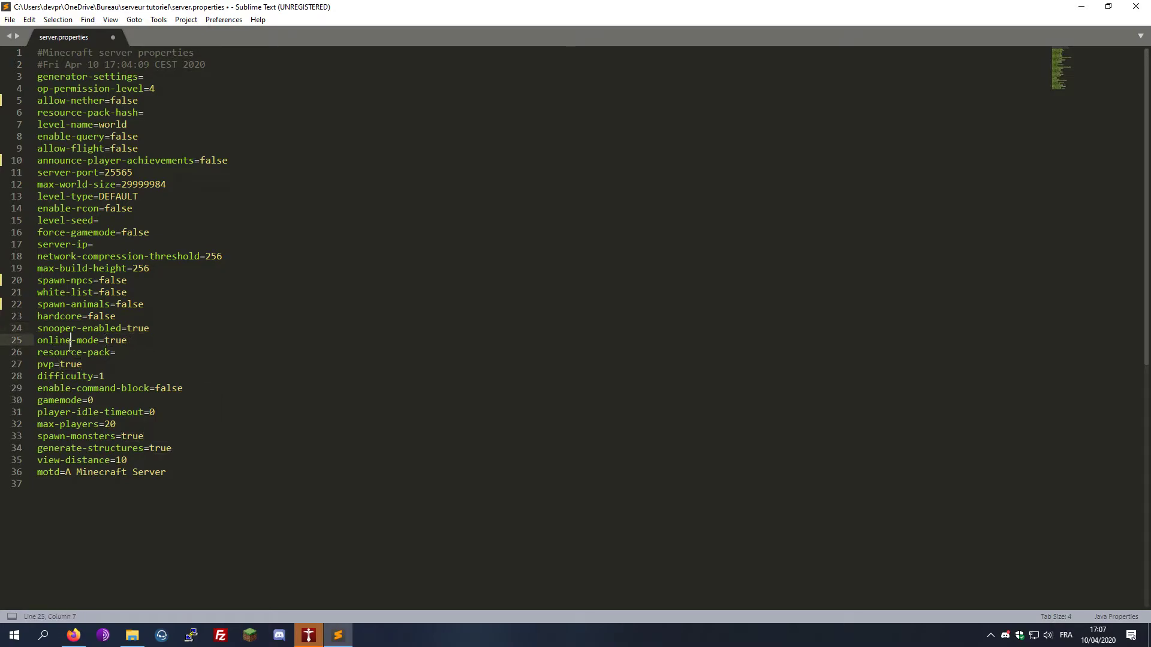
pyautogui.doubleClick(54, 340)
pyautogui.doubleClick(124, 340)
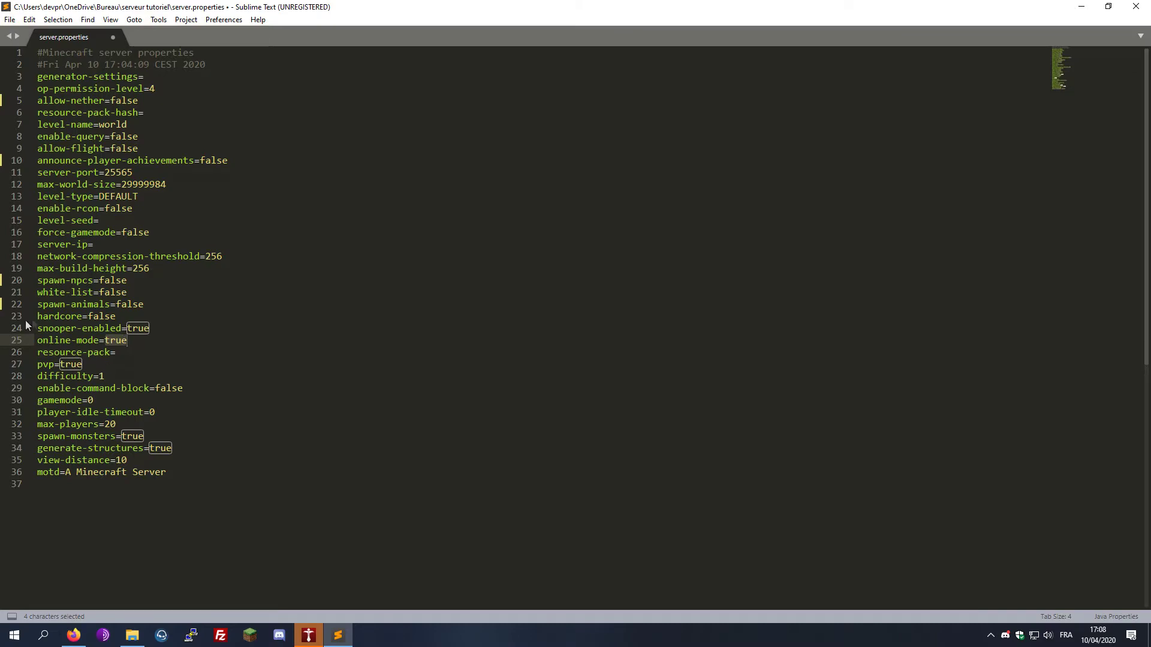
# Step: Examine the resource-pack line
pyautogui.click(147, 353)
pyautogui.moveTo(54, 353)
pyautogui.mouseDown()
pyautogui.moveTo(109, 351)
pyautogui.moveTo(37, 350)
pyautogui.mouseUp()
pyautogui.click(117, 353)
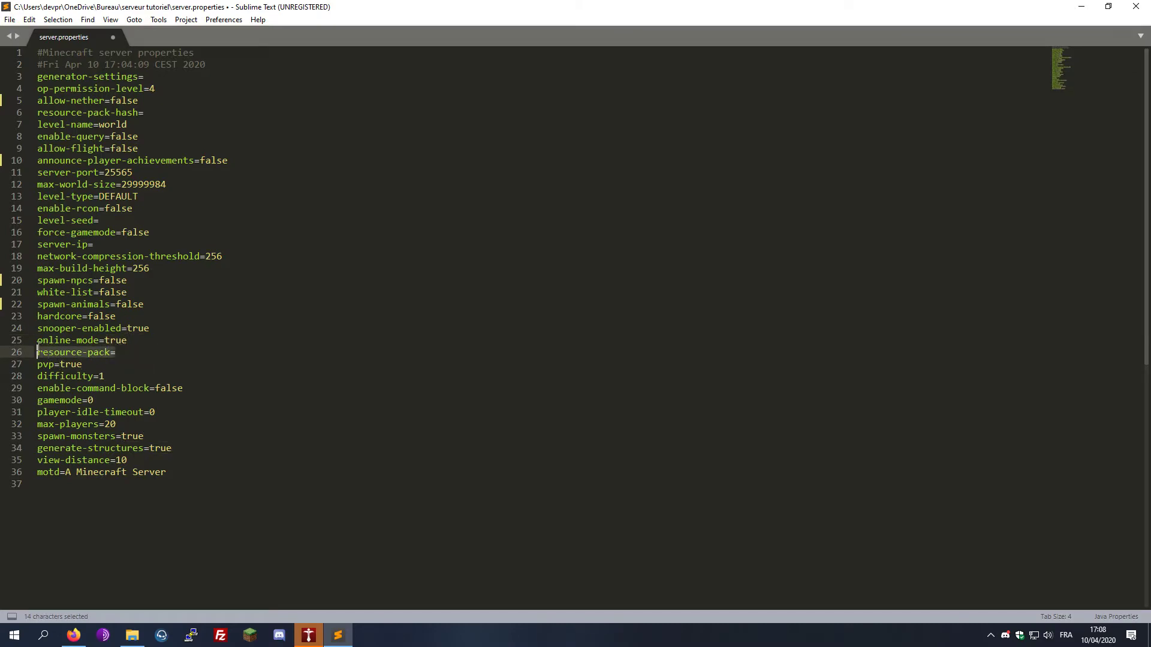
pyautogui.click(152, 351)
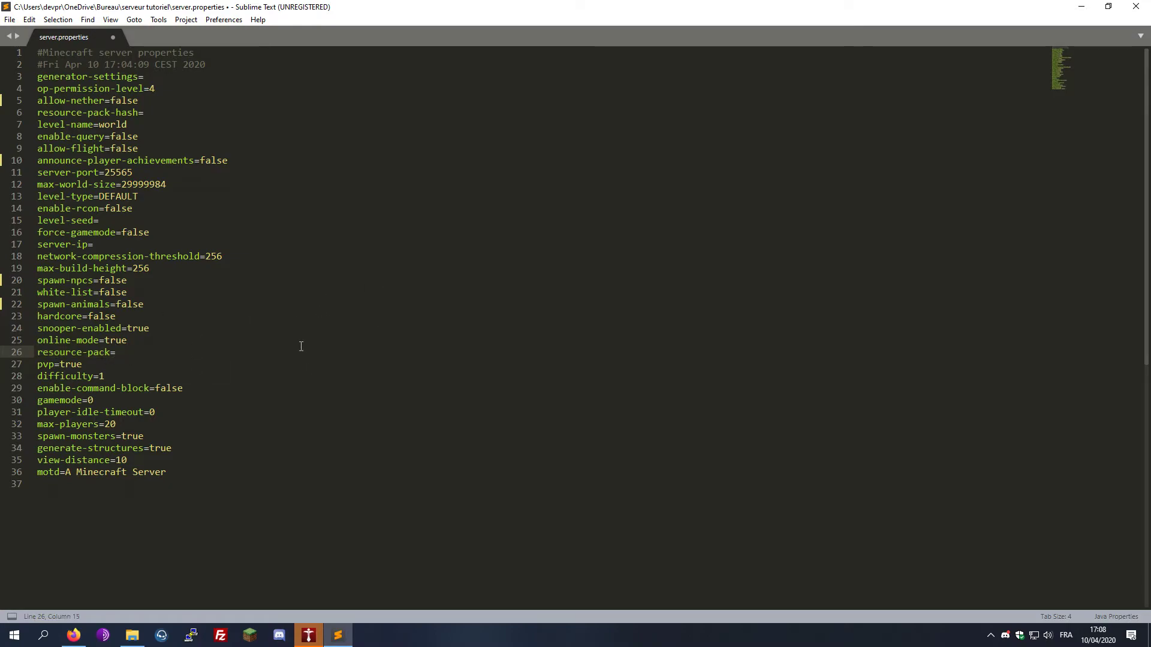
# Step: Switch to Firefox and open GetBukkit's download page for Spigot 1.9.4
pyautogui.click(73, 635)
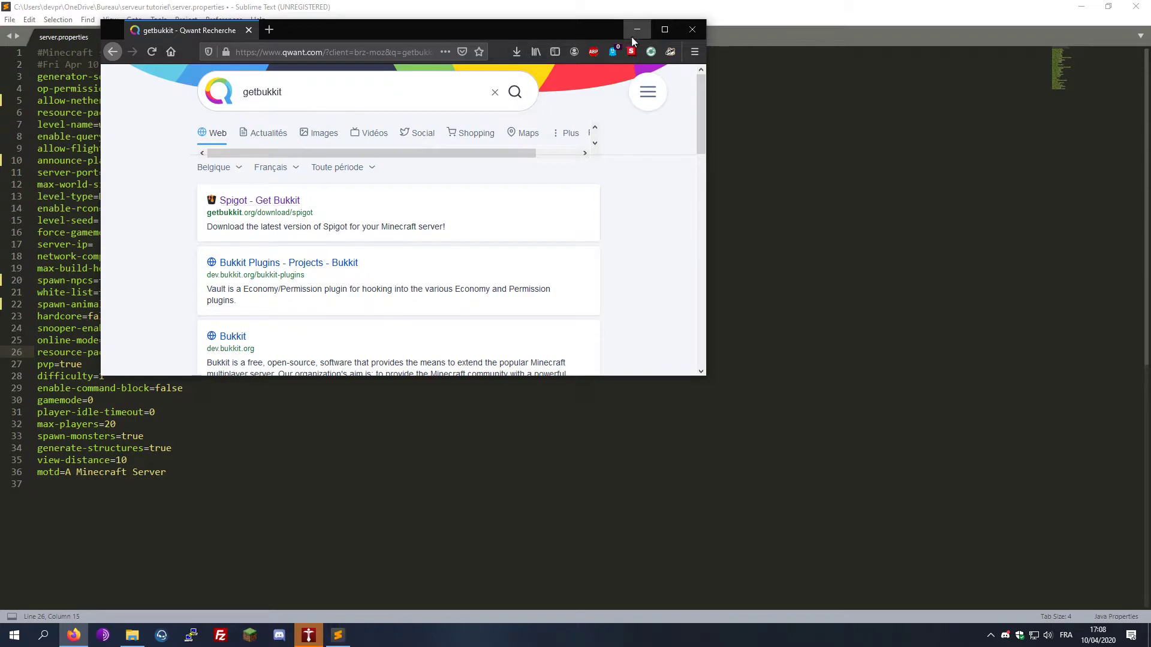
pyautogui.click(283, 201)
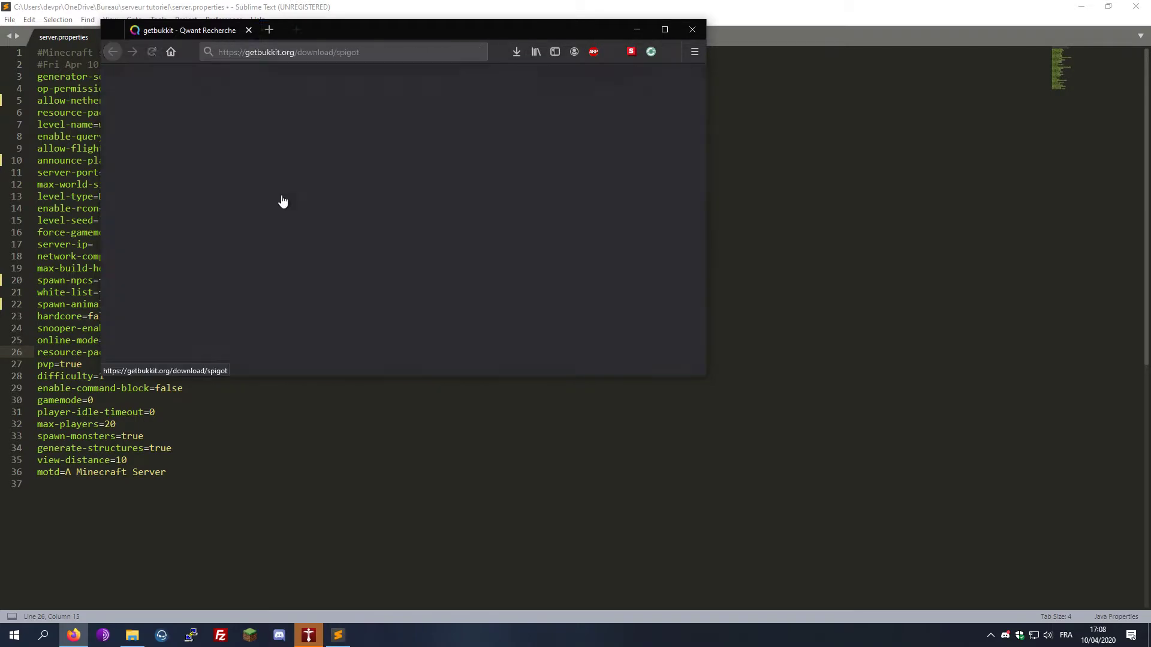
pyautogui.doubleClick(633, 23)
pyautogui.click(699, 91)
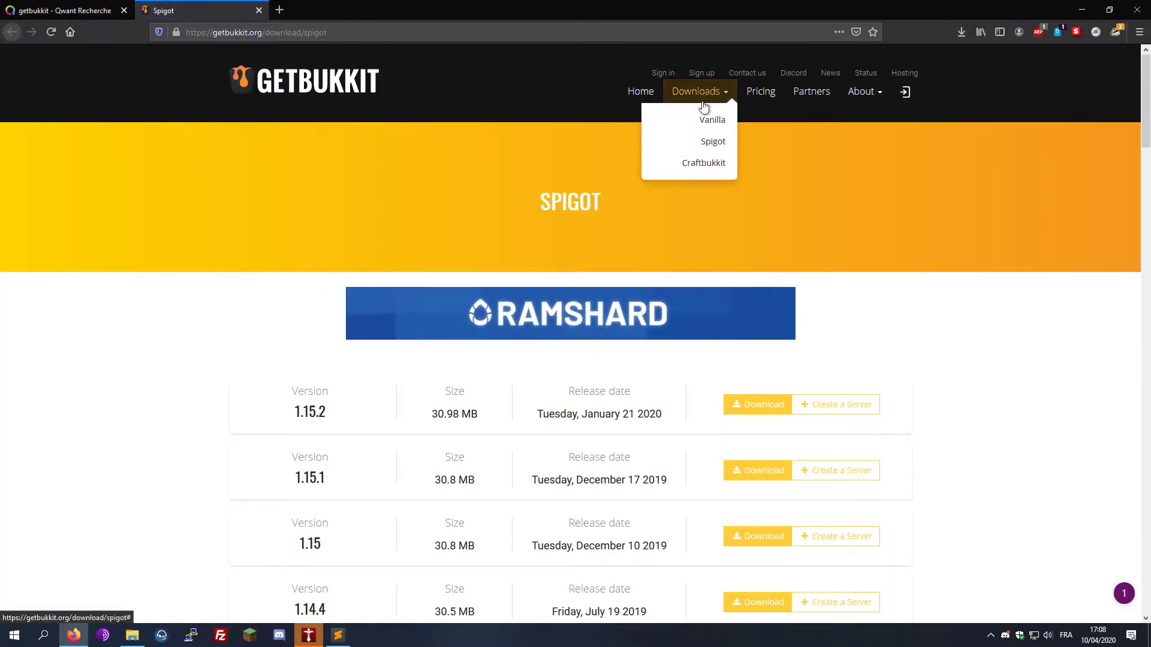
pyautogui.click(681, 141)
pyautogui.scroll(-5, 373, 411)
pyautogui.scroll(-20, 381, 418)
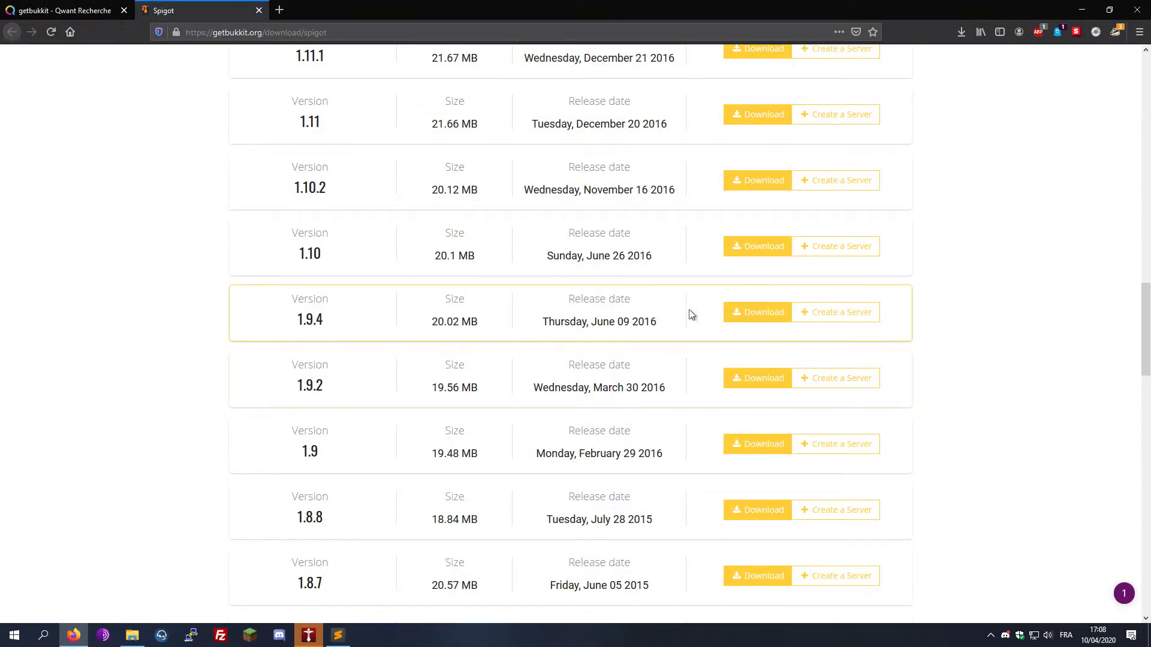
pyautogui.click(742, 318)
# Step: Copy the link address of the Spigot 1.9.4 jar, then start its download and cancel it
pyautogui.rightClick(332, 544)
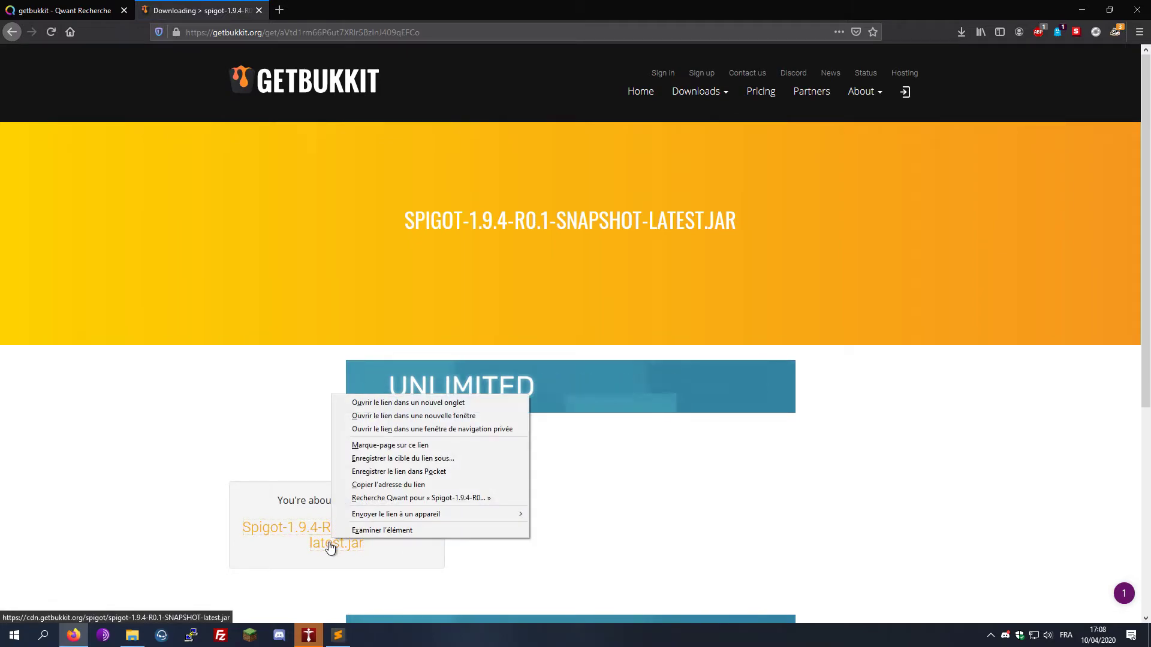
pyautogui.click(384, 484)
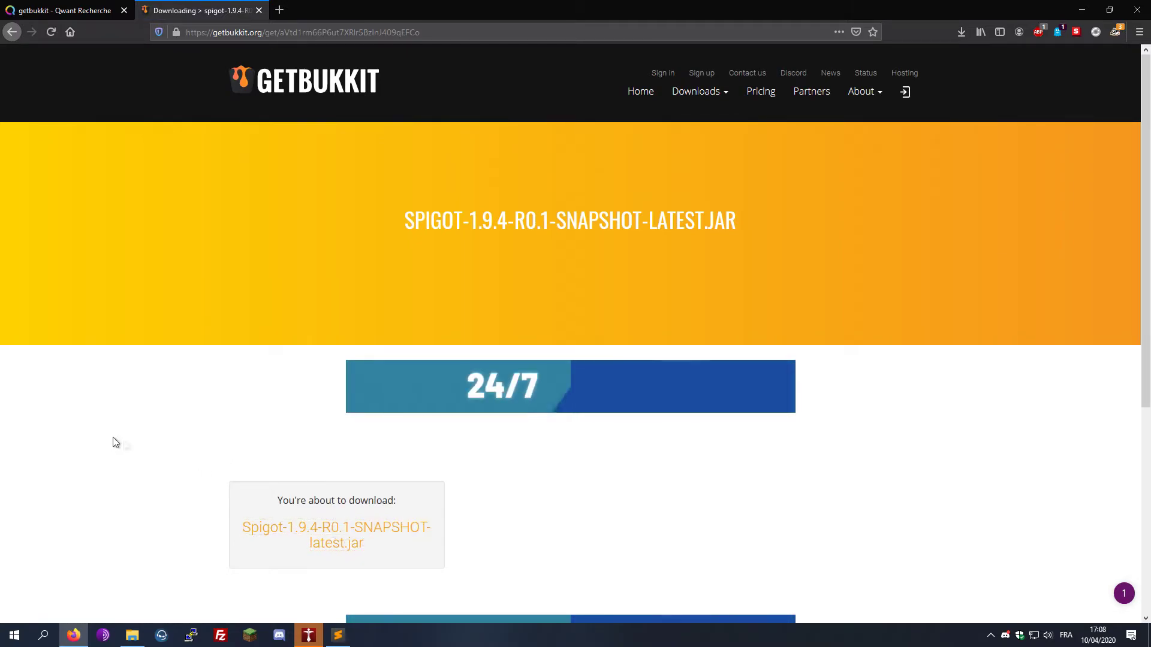
pyautogui.click(308, 531)
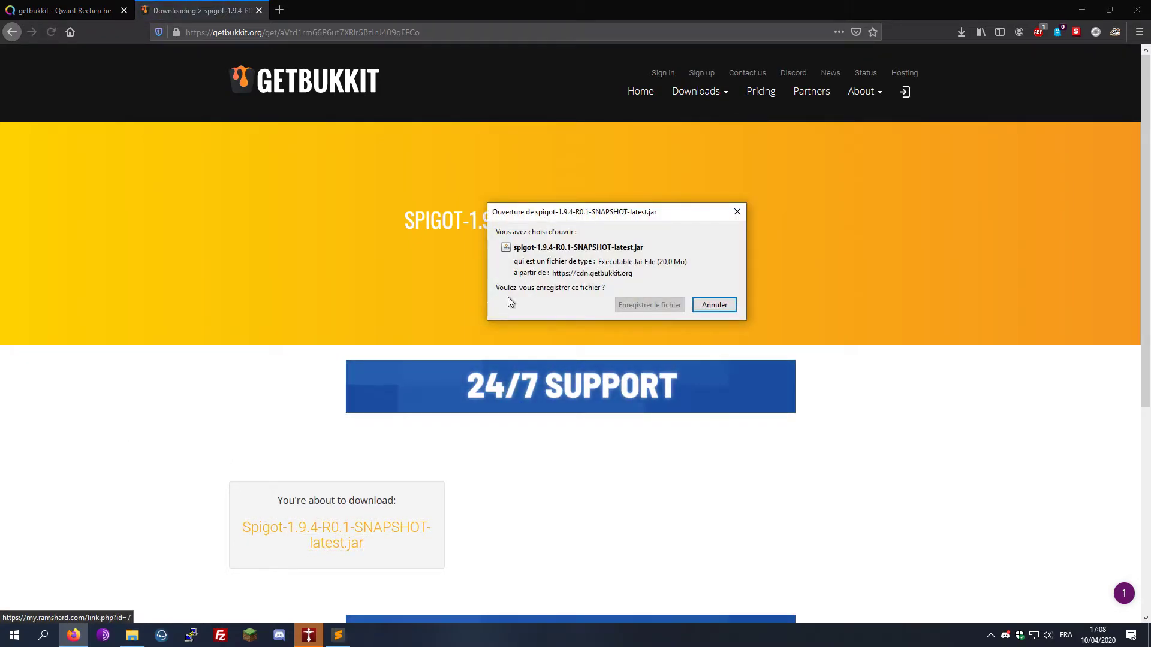
pyautogui.click(713, 305)
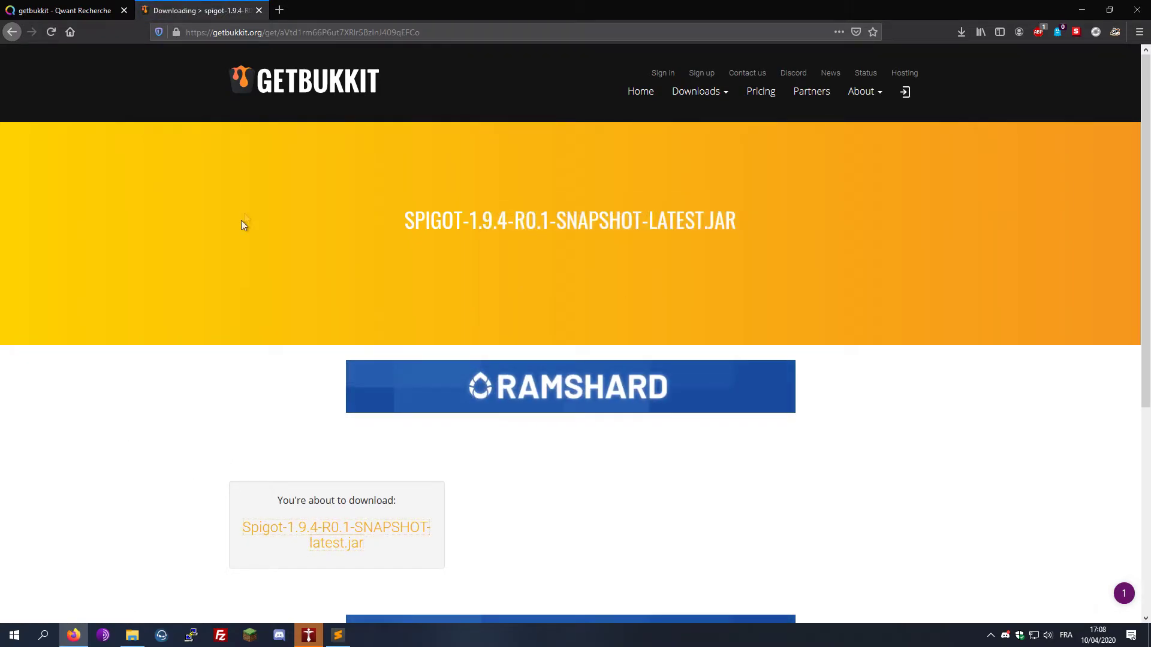
# Step: Try the Spigot 1.9.4 jar's copied direct link in a new tab, cancelling the download and closing that tab
pyautogui.rightClick(300, 539)
pyautogui.click(246, 453)
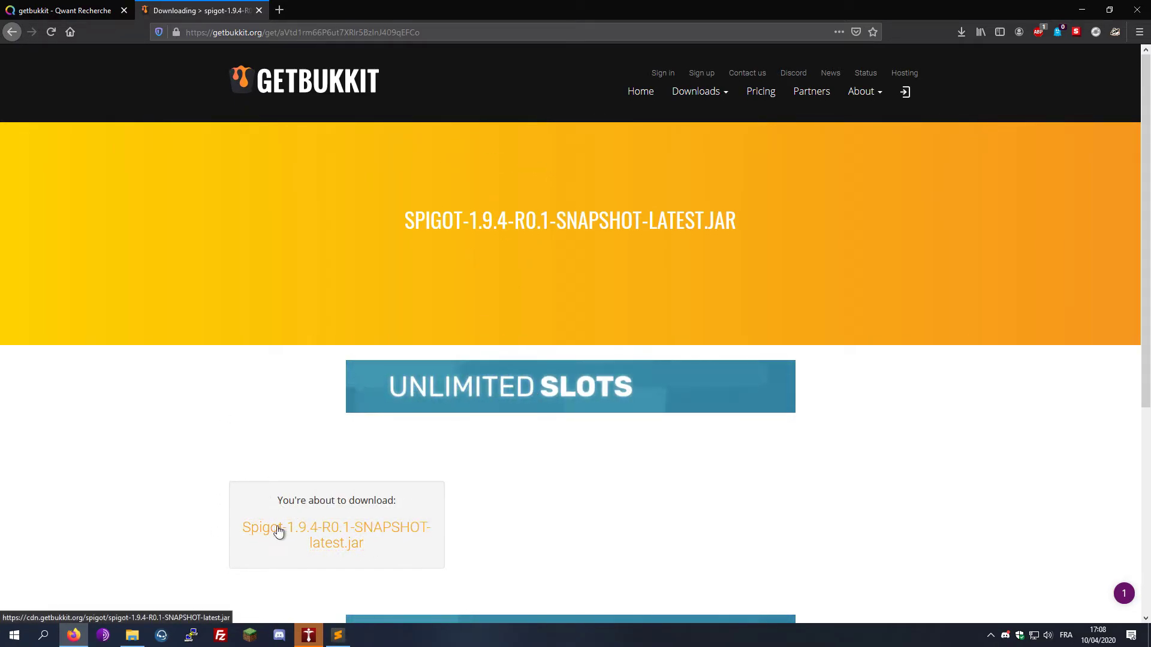
pyautogui.rightClick(313, 533)
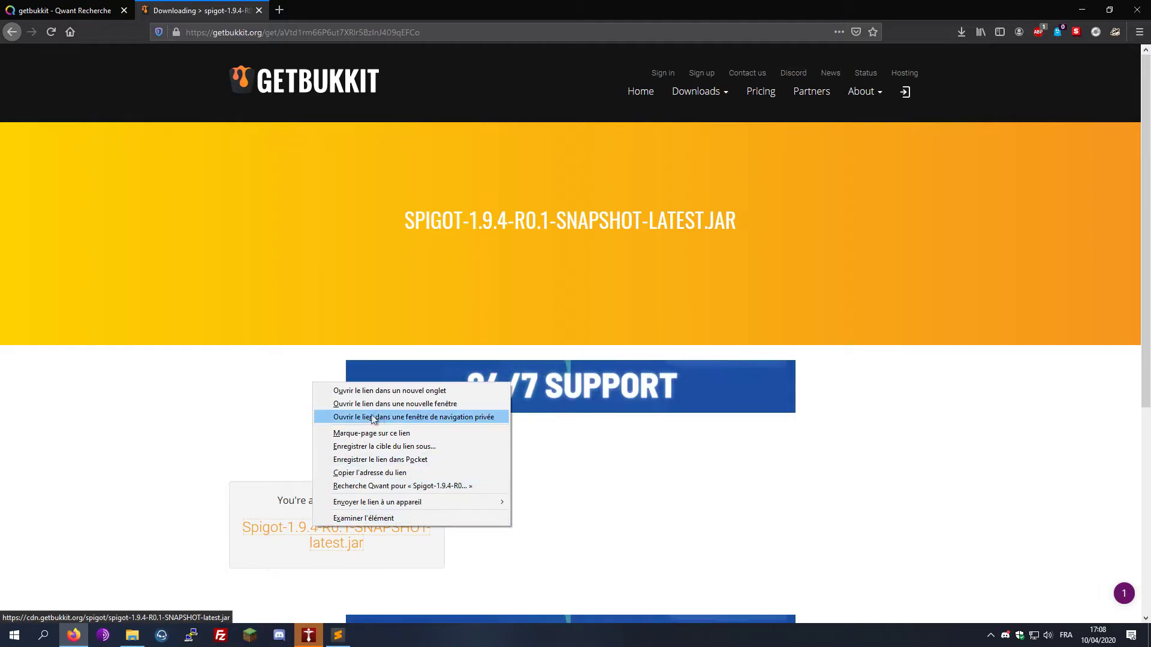
pyautogui.click(383, 473)
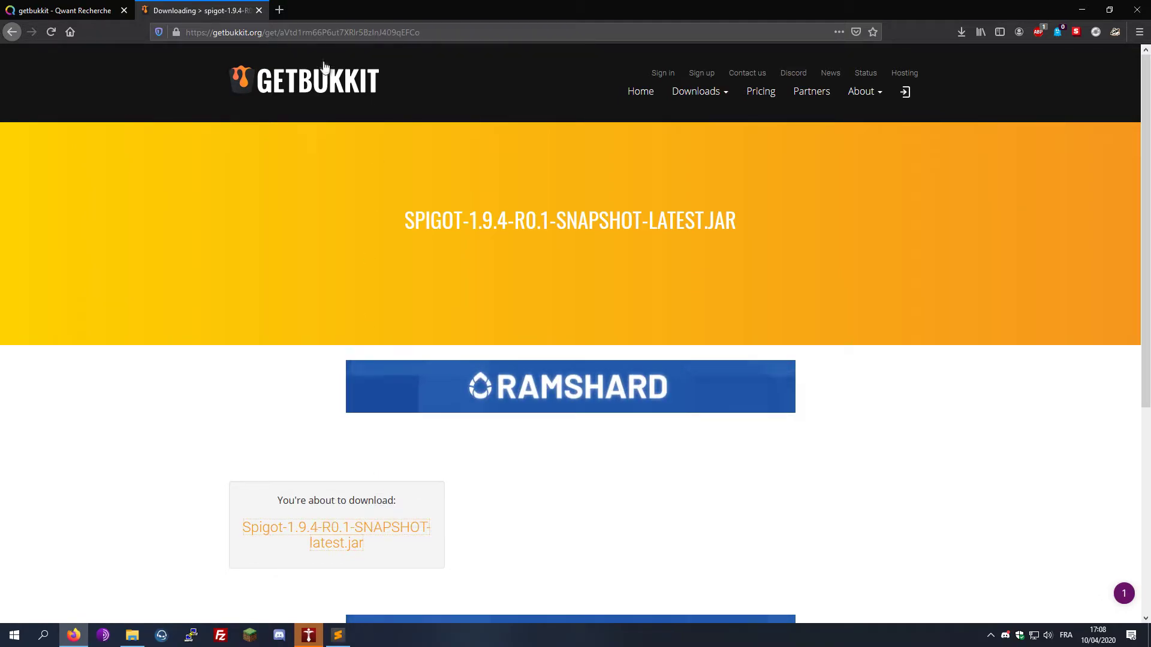
pyautogui.click(279, 10)
pyautogui.write('https://cdn.getbukkit.org/spigot/spigot-1.9.4-R0.1-SNAPSHOT-latest.jar')
pyautogui.click(465, 67)
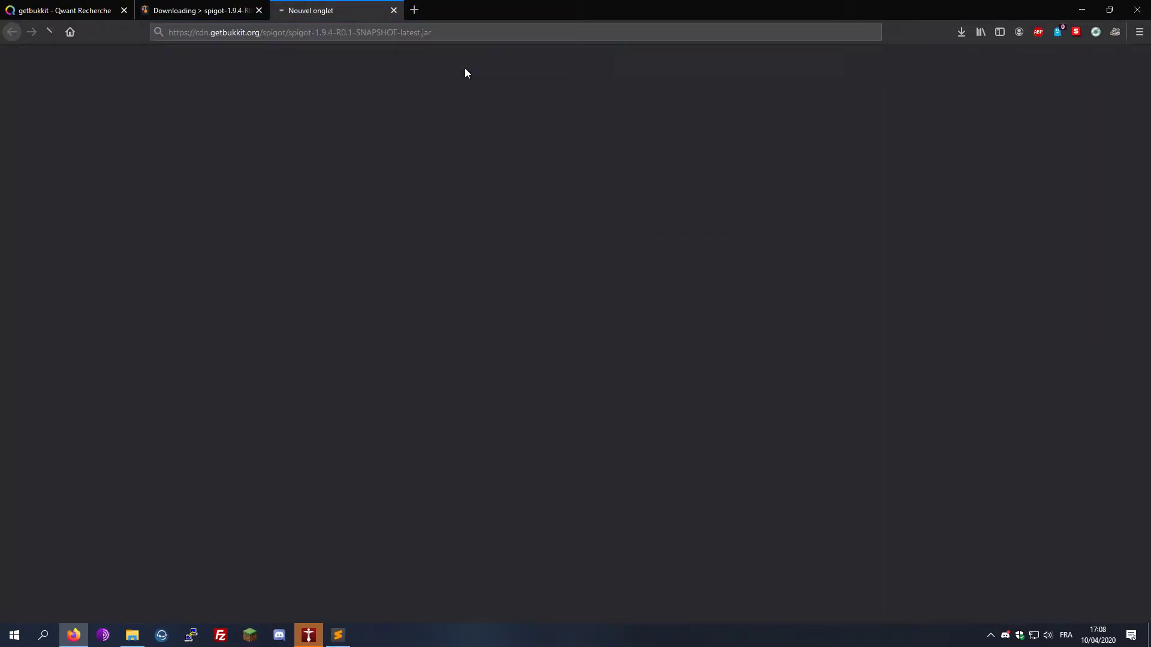
pyautogui.click(695, 309)
pyautogui.click(394, 10)
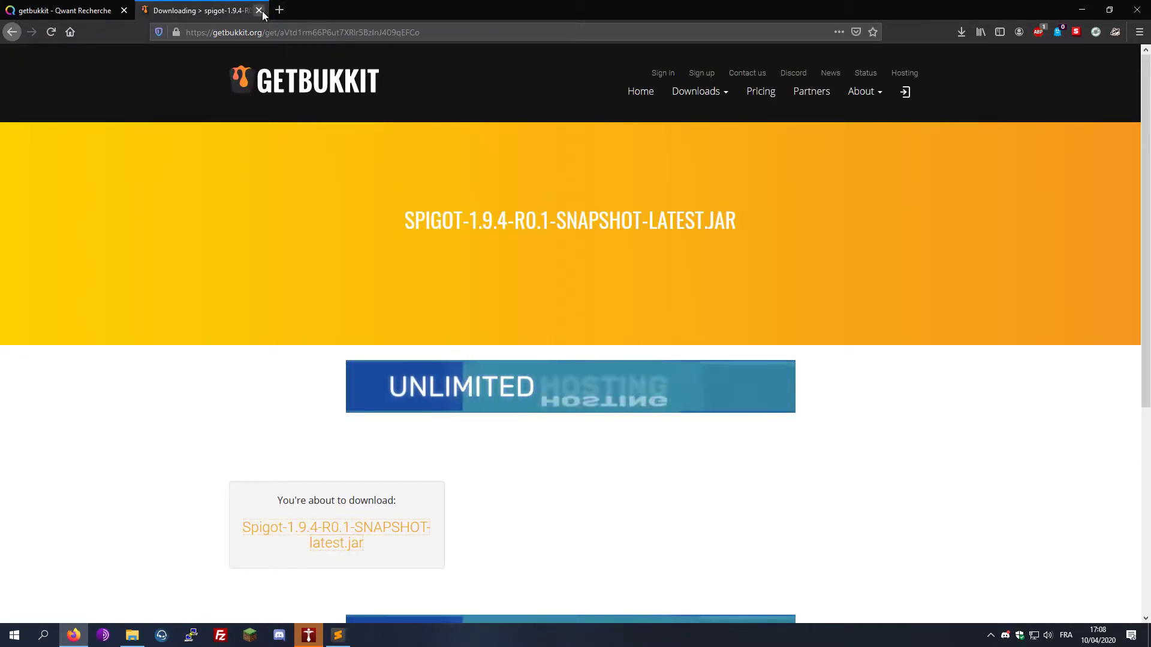
# Step: Close the GetBukkit page and return to server.properties in Sublime Text
pyautogui.click(259, 10)
pyautogui.click(1110, 10)
pyautogui.click(634, 29)
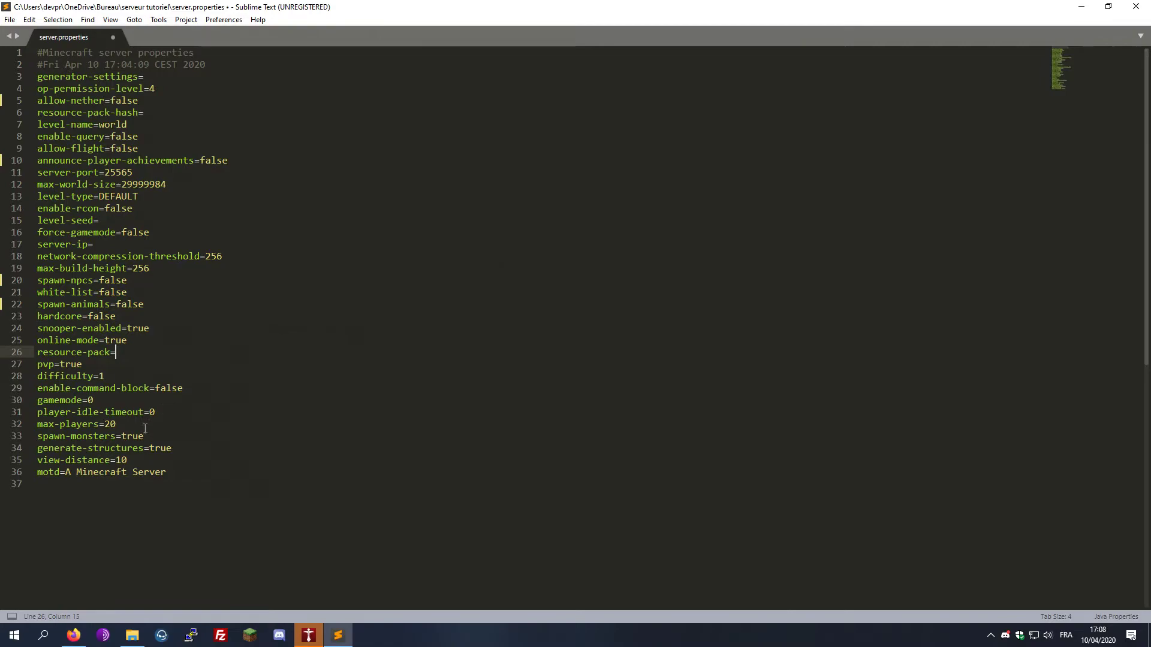
# Step: Review the pvp, difficulty and hardcore lines, leaving difficulty at 1
pyautogui.doubleClick(84, 366)
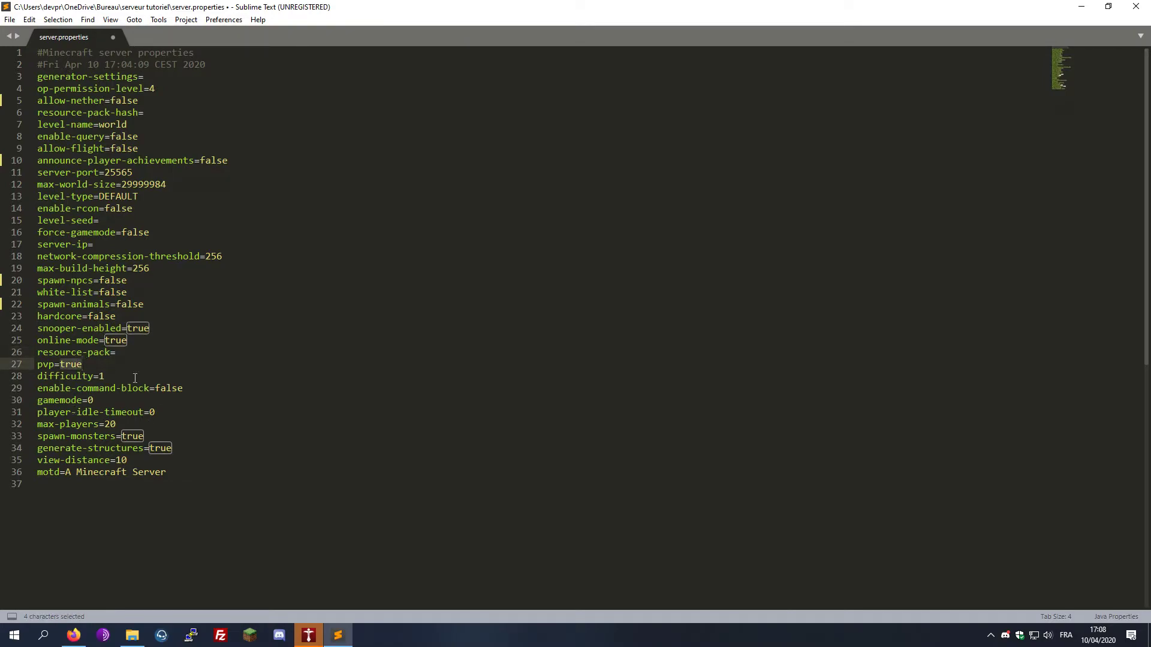
pyautogui.doubleClick(100, 376)
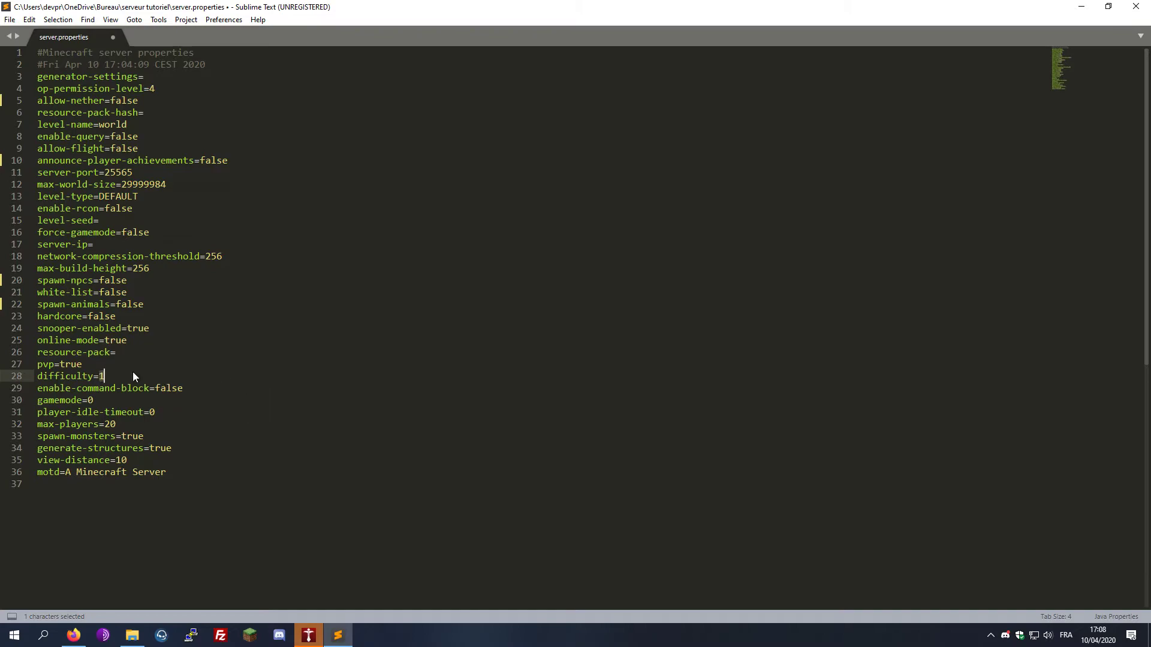
pyautogui.write('0')
pyautogui.write('1')
pyautogui.write('1')
pyautogui.doubleClick(127, 319)
pyautogui.doubleClick(102, 376)
# Step: Set enable-command-block to true and gamemode to 1
pyautogui.doubleClick(194, 388)
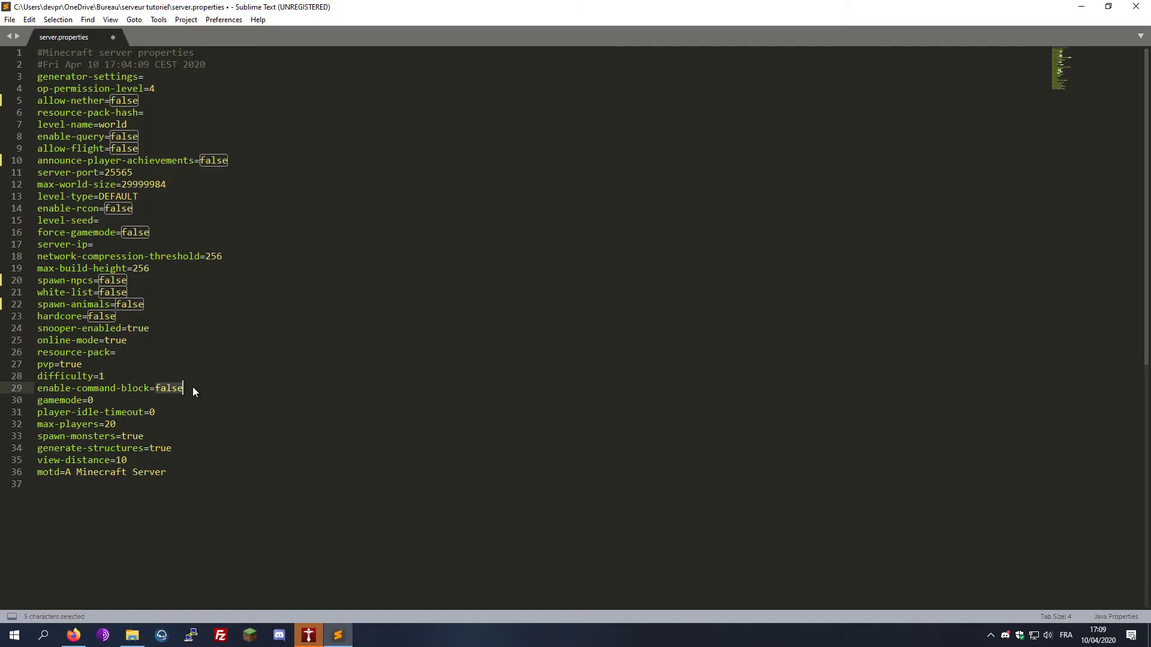
pyautogui.write('true')
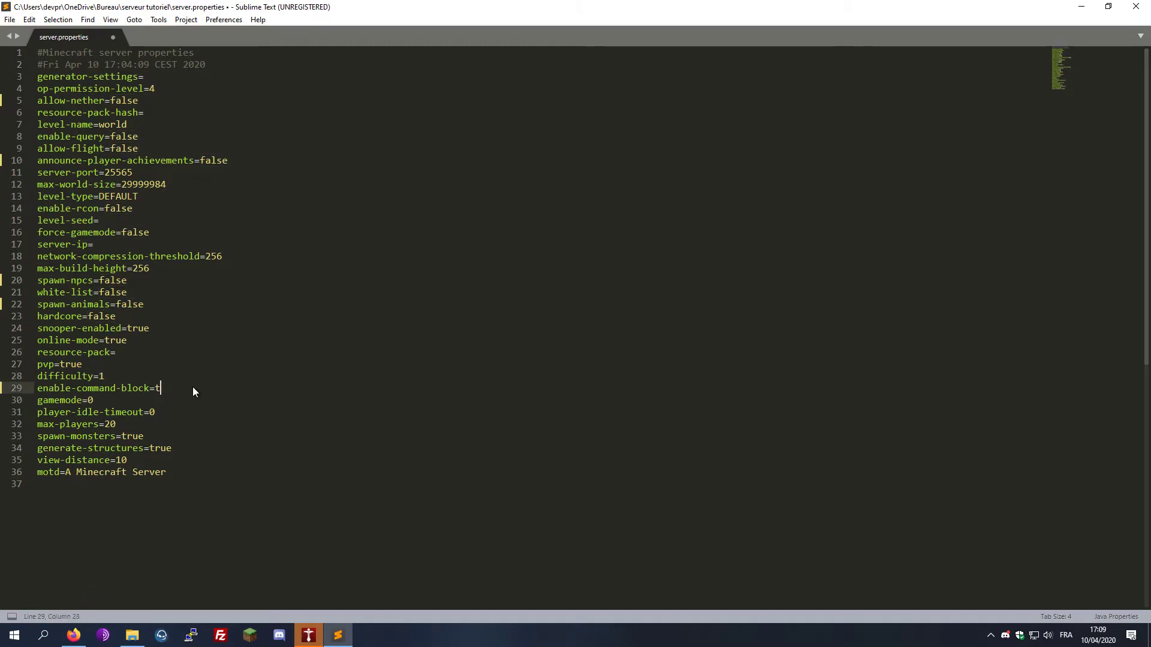
pyautogui.doubleClick(101, 401)
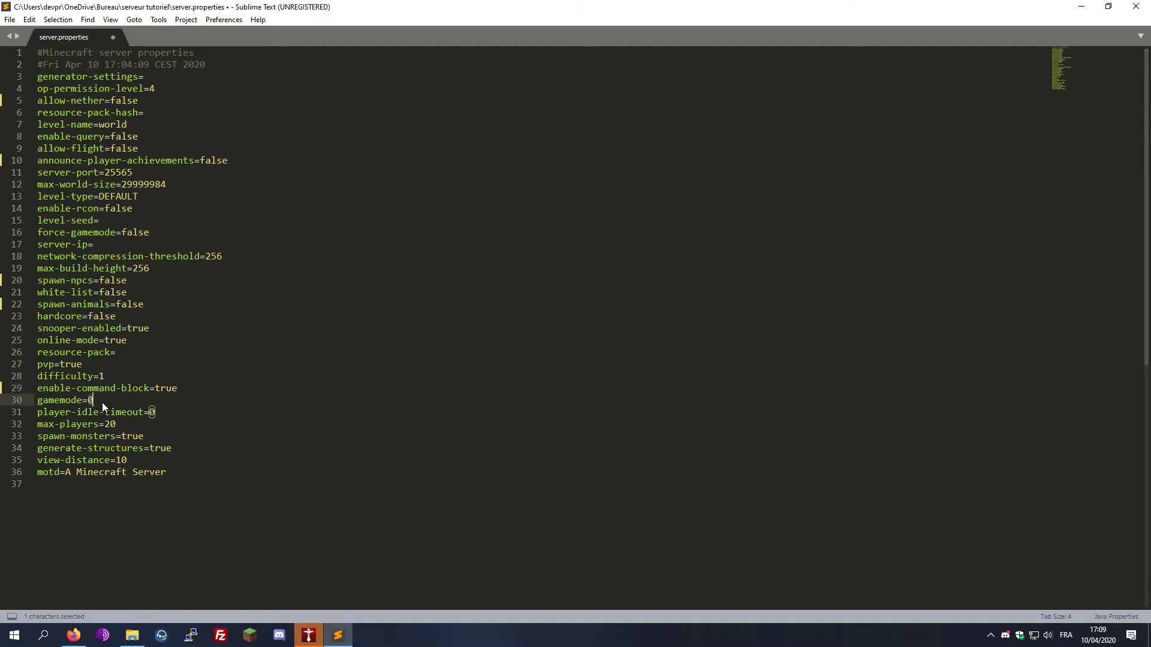
pyautogui.write('1')
# Step: Check the player-idle-timeout line and set max-players to 100
pyautogui.moveTo(44, 414); pyautogui.dragTo(150, 411)
pyautogui.click(133, 414)
pyautogui.click(174, 411)
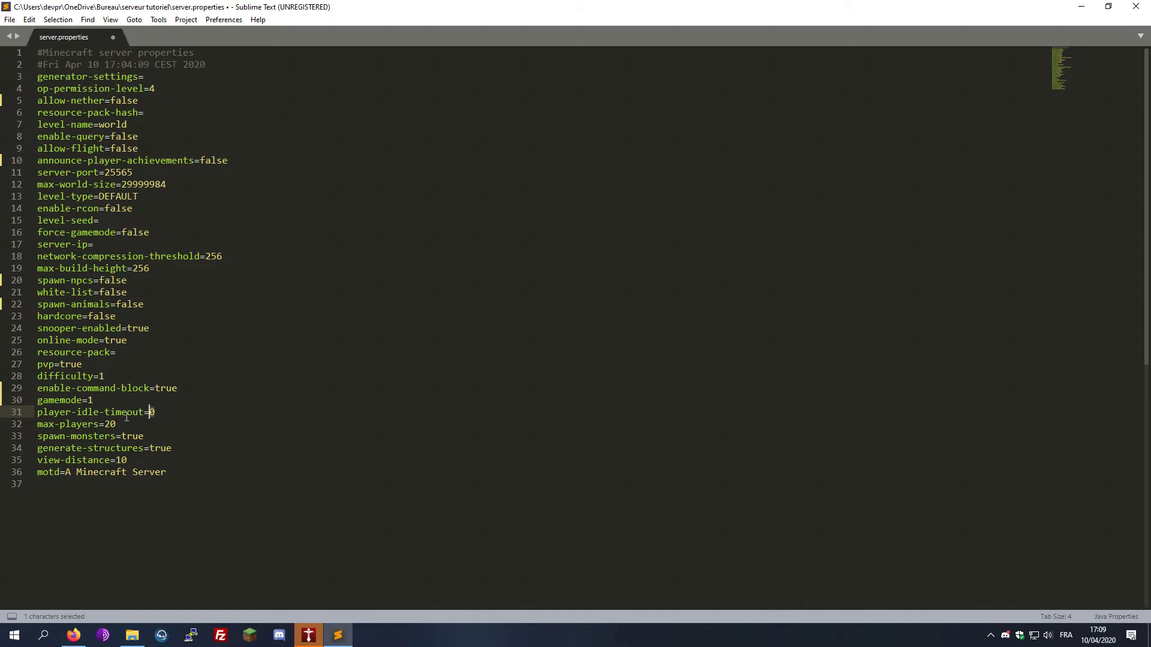
pyautogui.moveTo(105, 424); pyautogui.dragTo(116, 424)
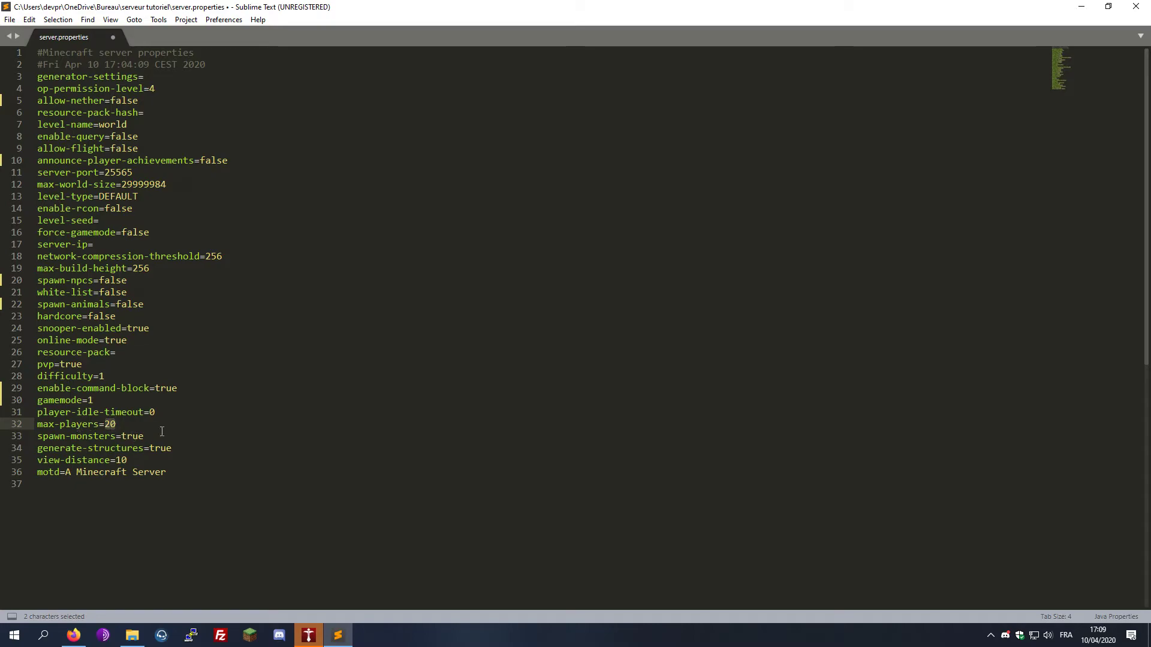
pyautogui.write('1000')
pyautogui.press('BackSpace')
# Step: Set spawn-monsters and generate-structures to false
pyautogui.doubleClick(161, 437)
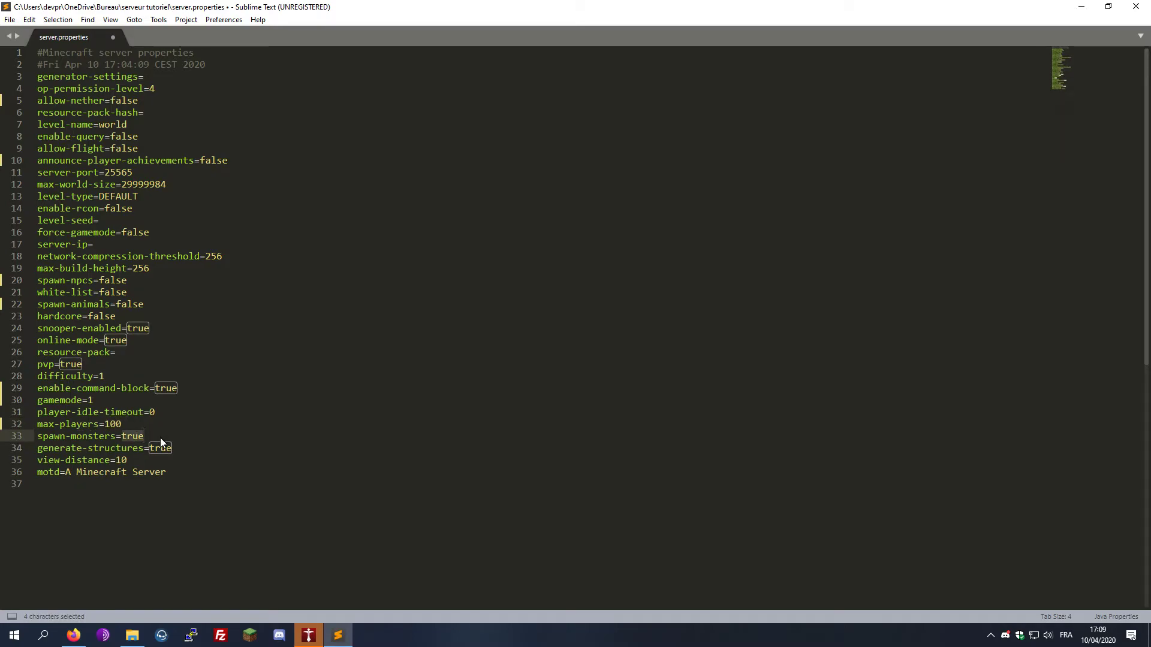
pyautogui.write('false')
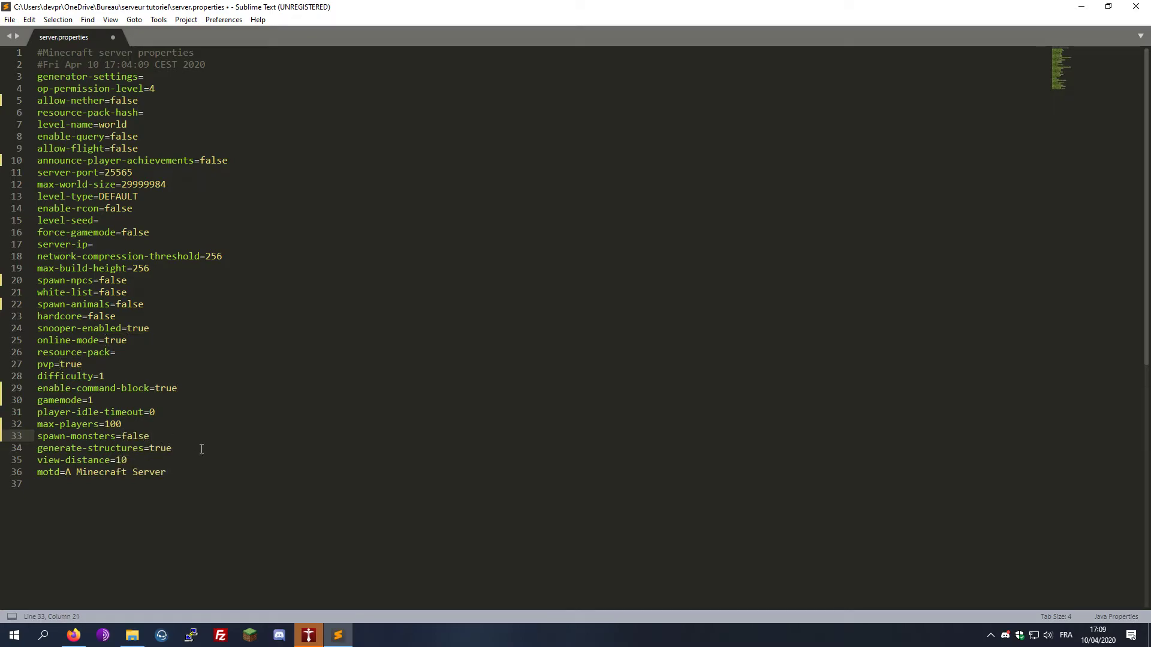
pyautogui.doubleClick(201, 448)
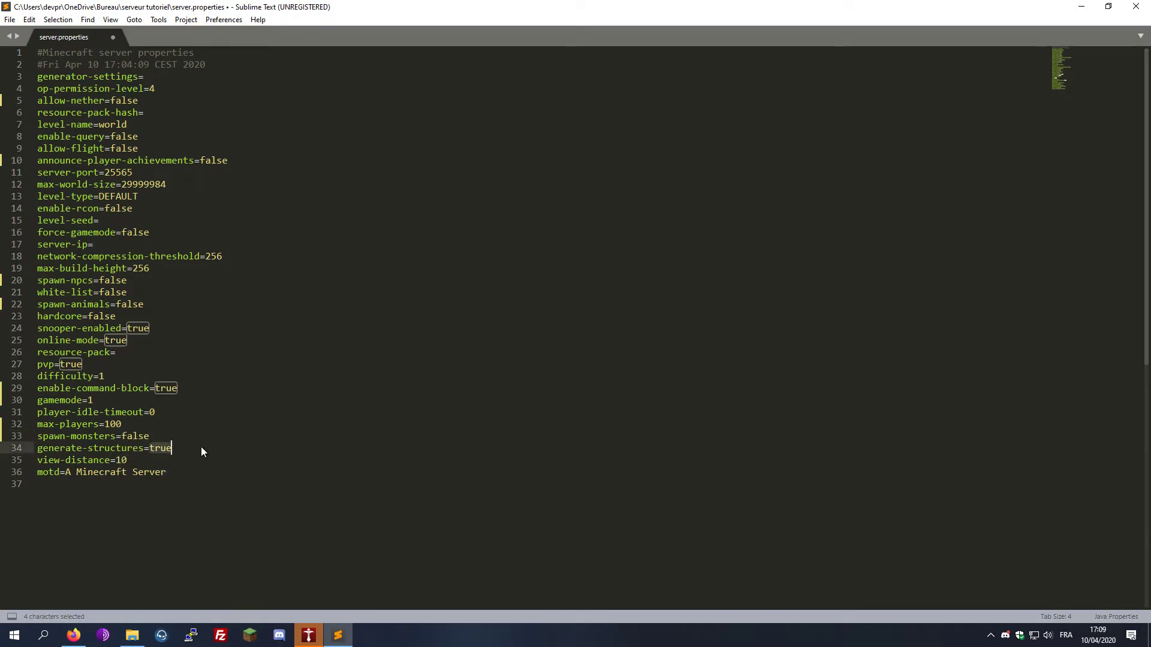
pyautogui.write('false')
pyautogui.doubleClick(143, 458)
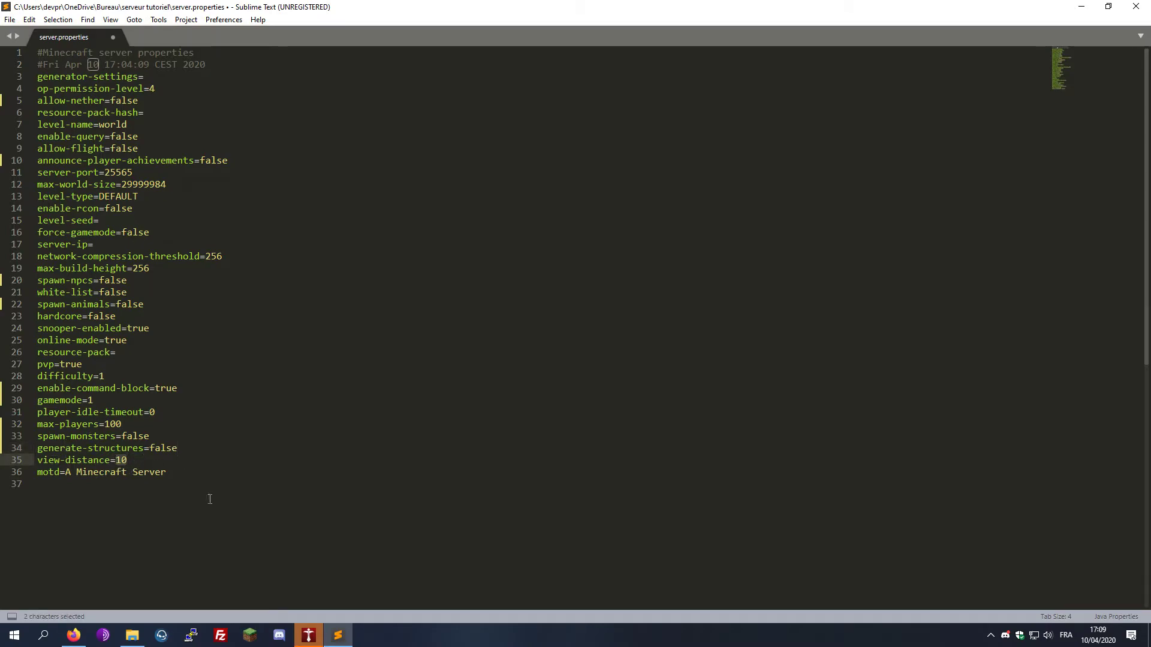
pyautogui.moveTo(167, 472); pyautogui.dragTo(196, 472)
pyautogui.click(66, 472)
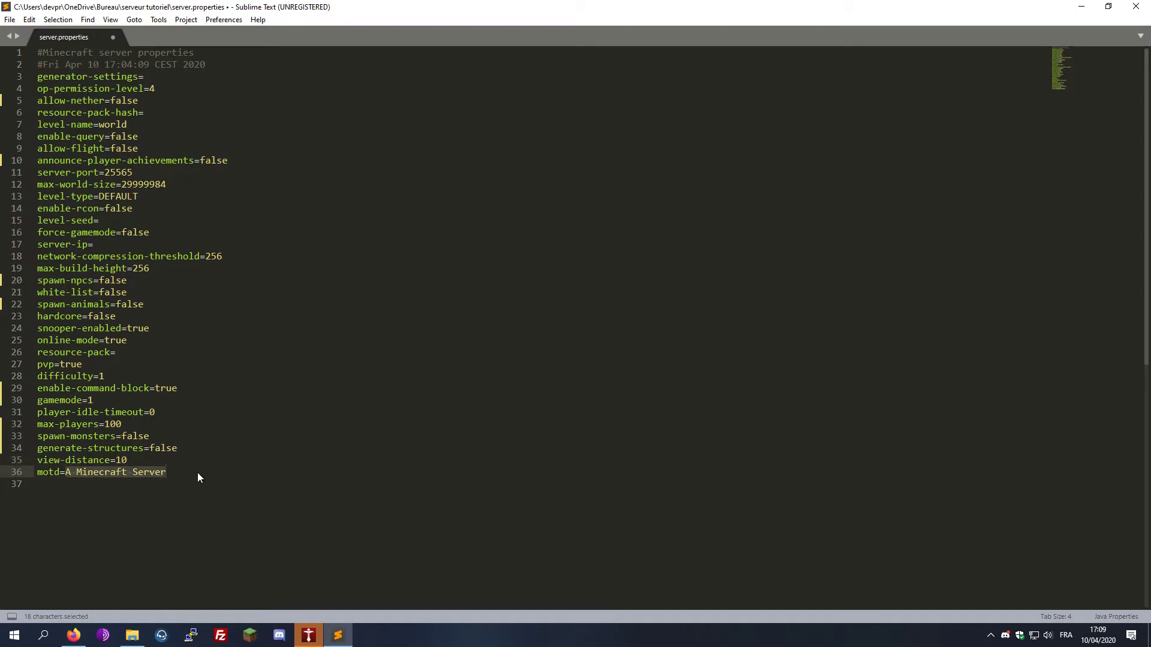
pyautogui.write('[')
pyautogui.press('BackSpace')
pyautogui.write('MINECRAF')
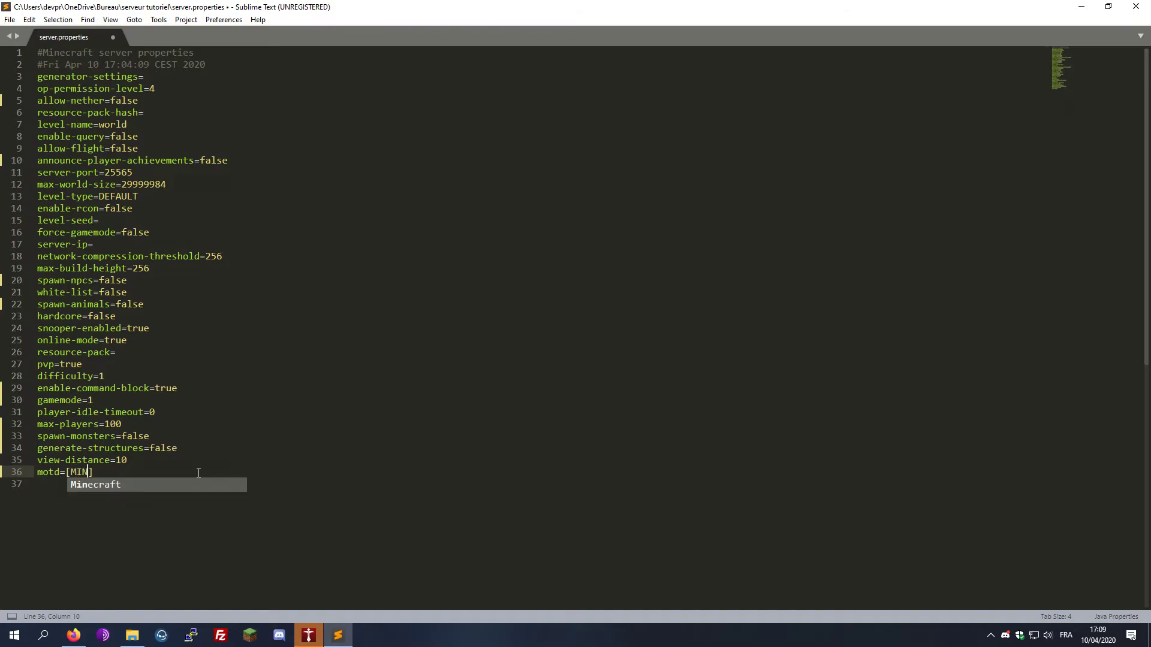
pyautogui.write('T SERVER')
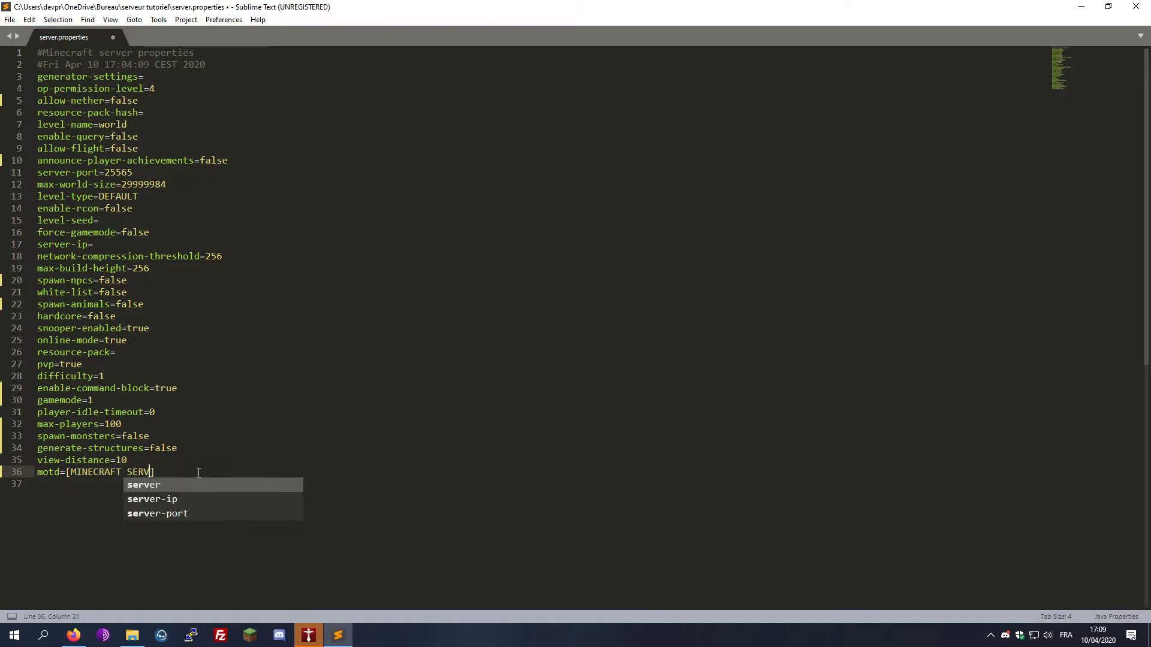
pyautogui.press('Right')
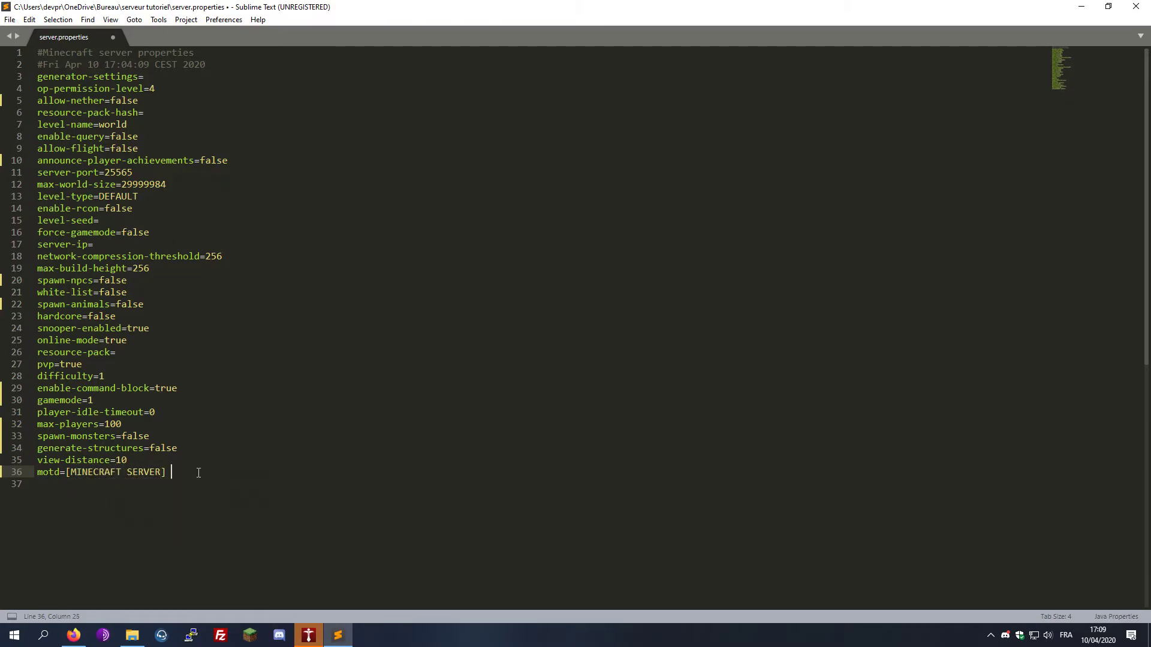
pyautogui.write('Tutoriel @2CentCendre')
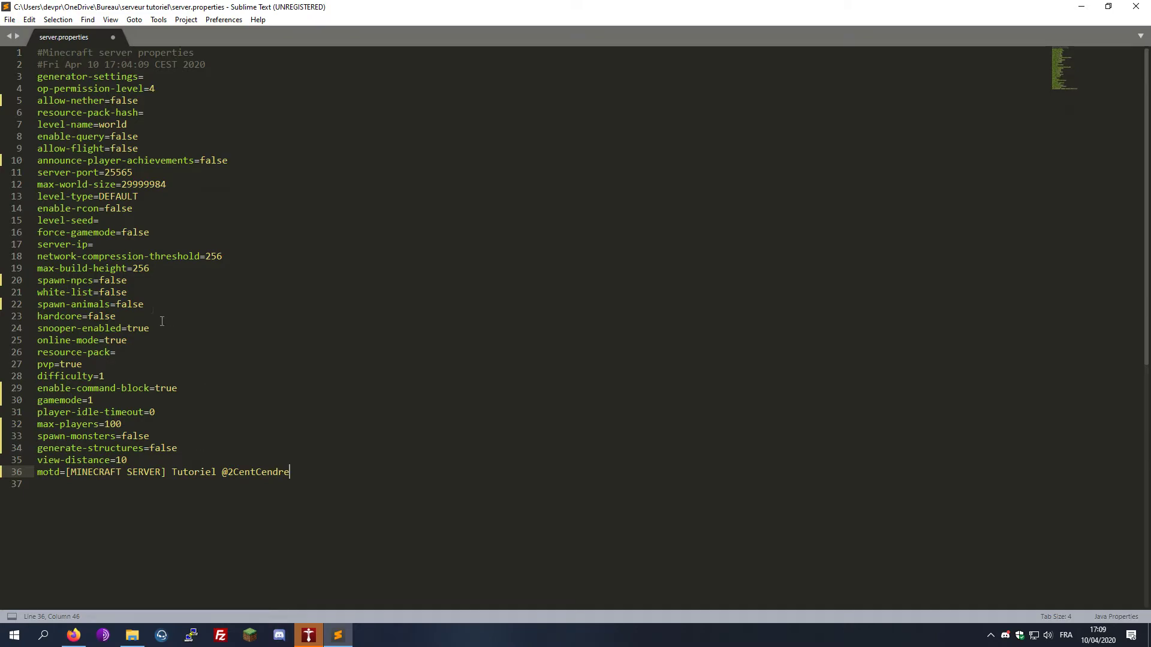
pyautogui.click(112, 38)
# Step: Delete the world and world_nether folders from the serveur tutoriel folder in File Explorer
pyautogui.click(135, 634)
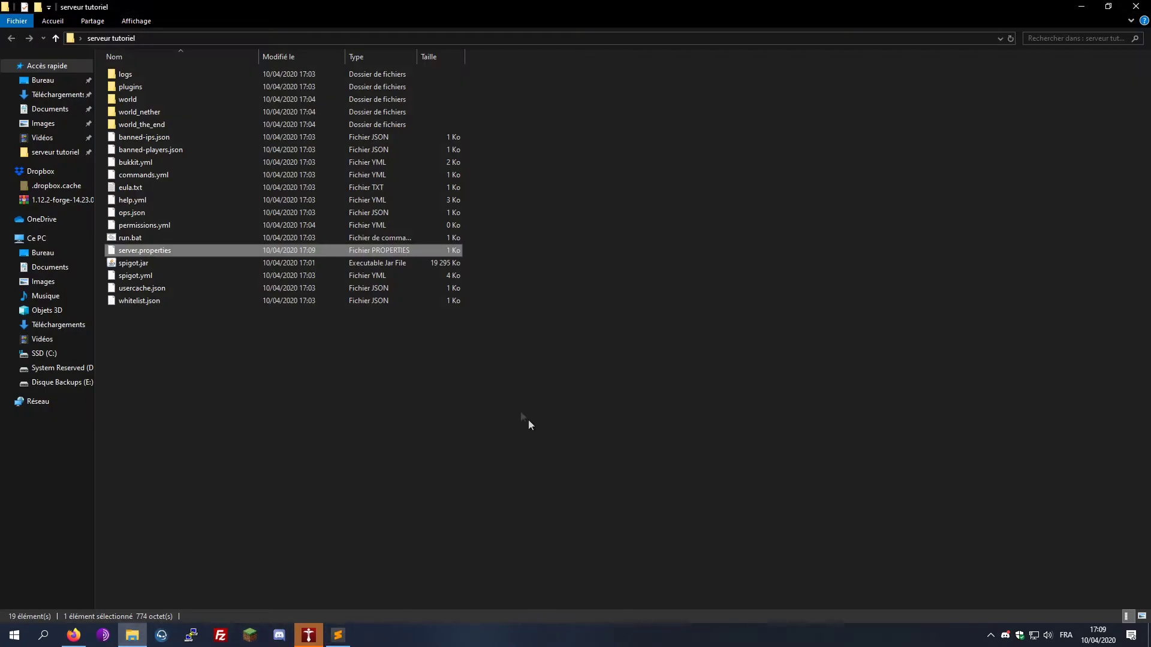
pyautogui.keyDown('shift'); pyautogui.click(161, 104); pyautogui.keyUp('shift')
pyautogui.click(161, 103)
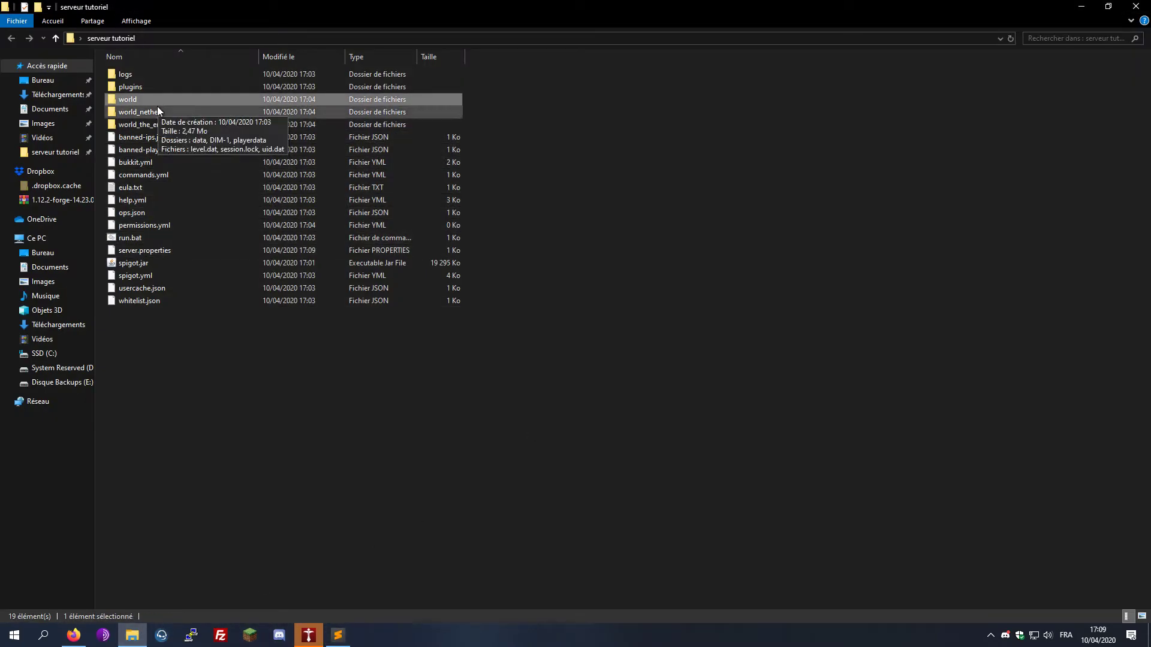
pyautogui.keyDown('shift'); pyautogui.click(157, 109); pyautogui.keyUp('shift')
pyautogui.press('Delete')
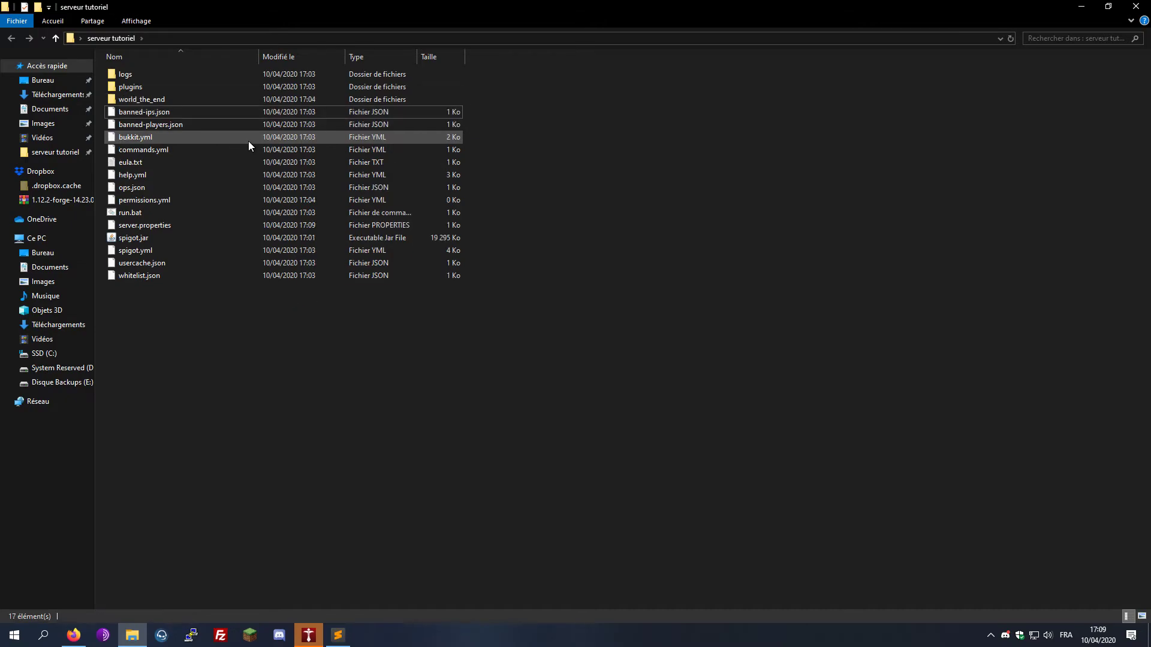
# Step: Start the server with run.bat and bring up the Pactify Launcher
pyautogui.doubleClick(174, 212)
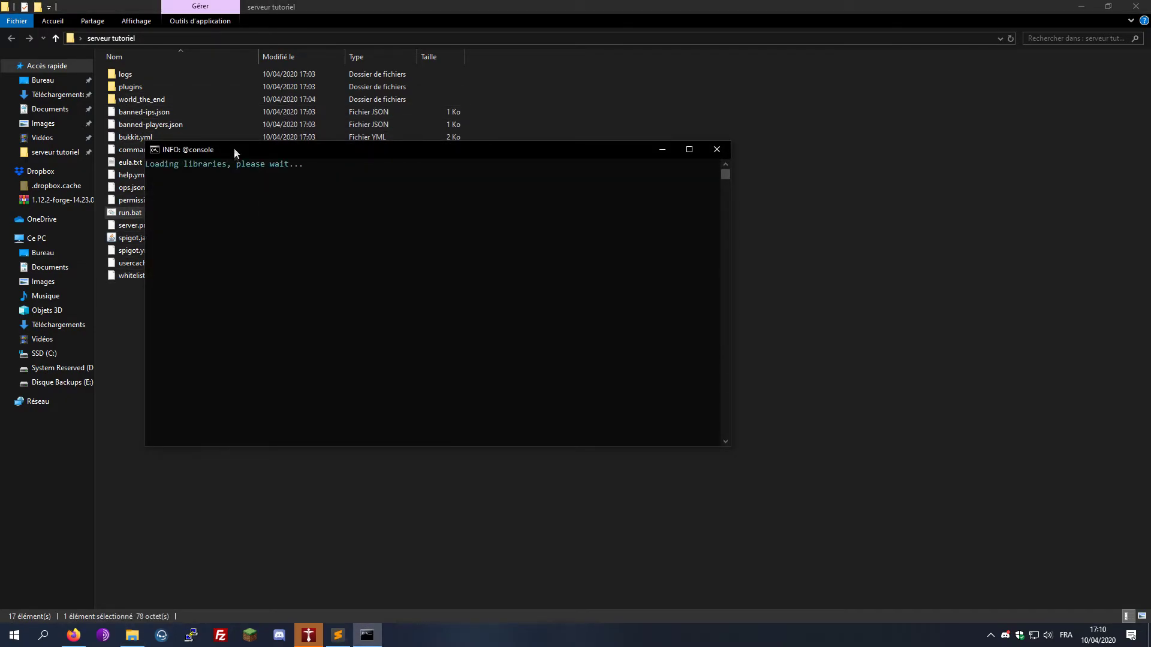
pyautogui.moveTo(234, 147); pyautogui.dragTo(465, 77)
pyautogui.click(314, 639)
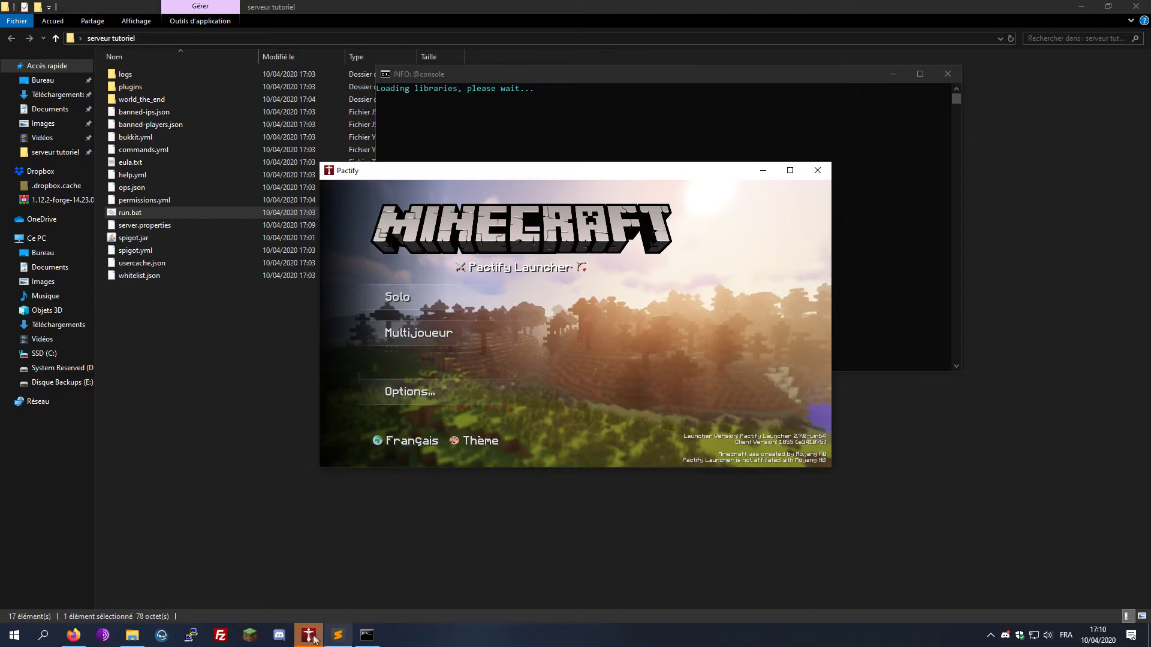
# Step: Maximize the Pactify Launcher, open the multiplayer server list, select the Localhost entry and check the server console
pyautogui.click(311, 637)
pyautogui.click(313, 637)
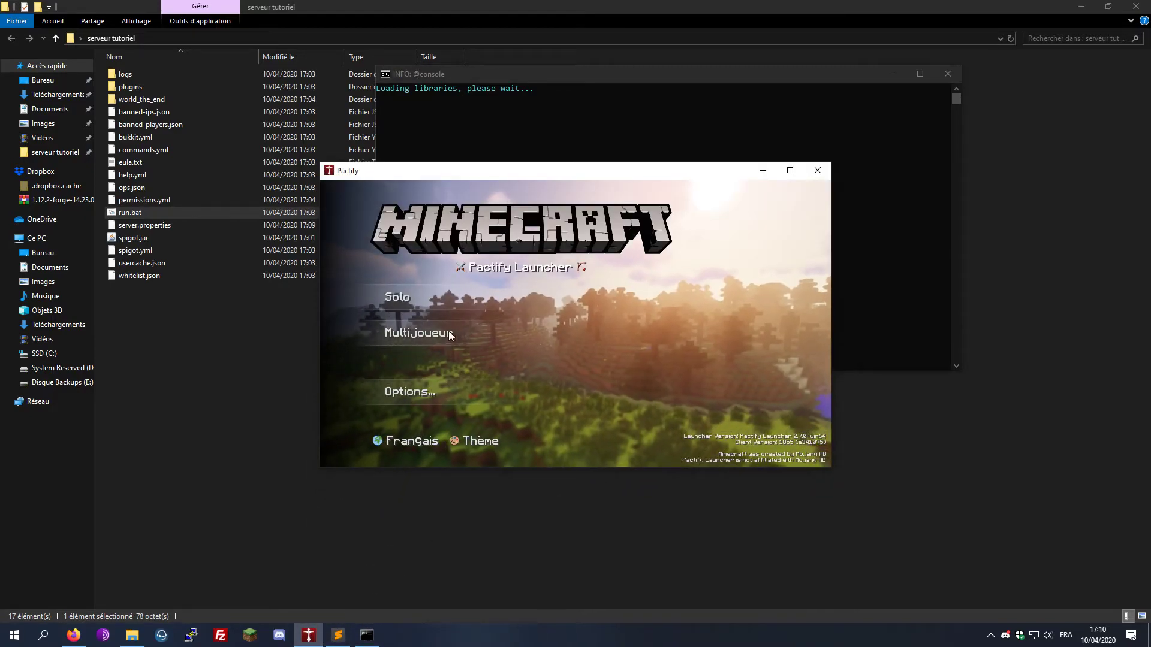
pyautogui.click(790, 170)
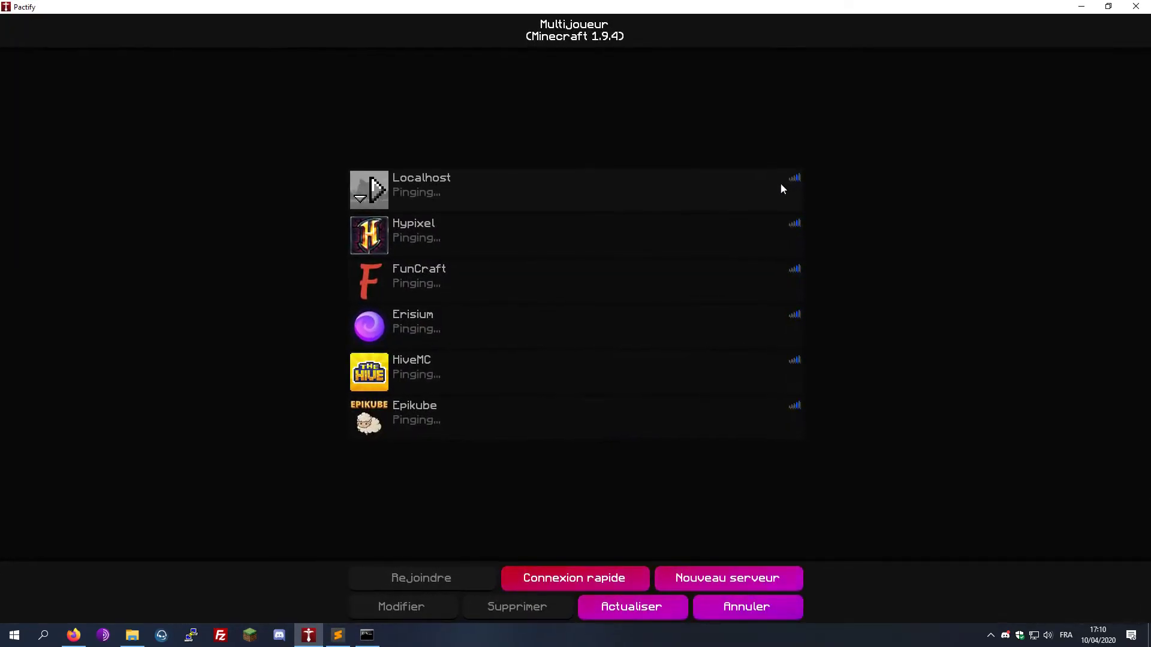
pyautogui.click(432, 191)
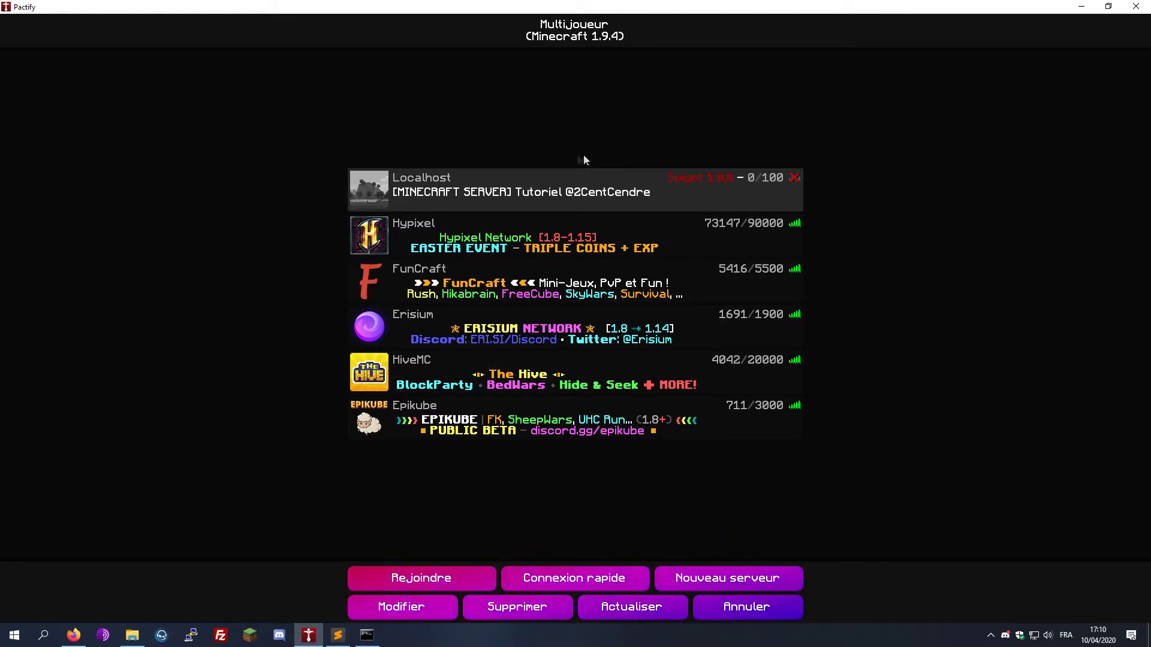
pyautogui.click(367, 635)
pyautogui.click(218, 124)
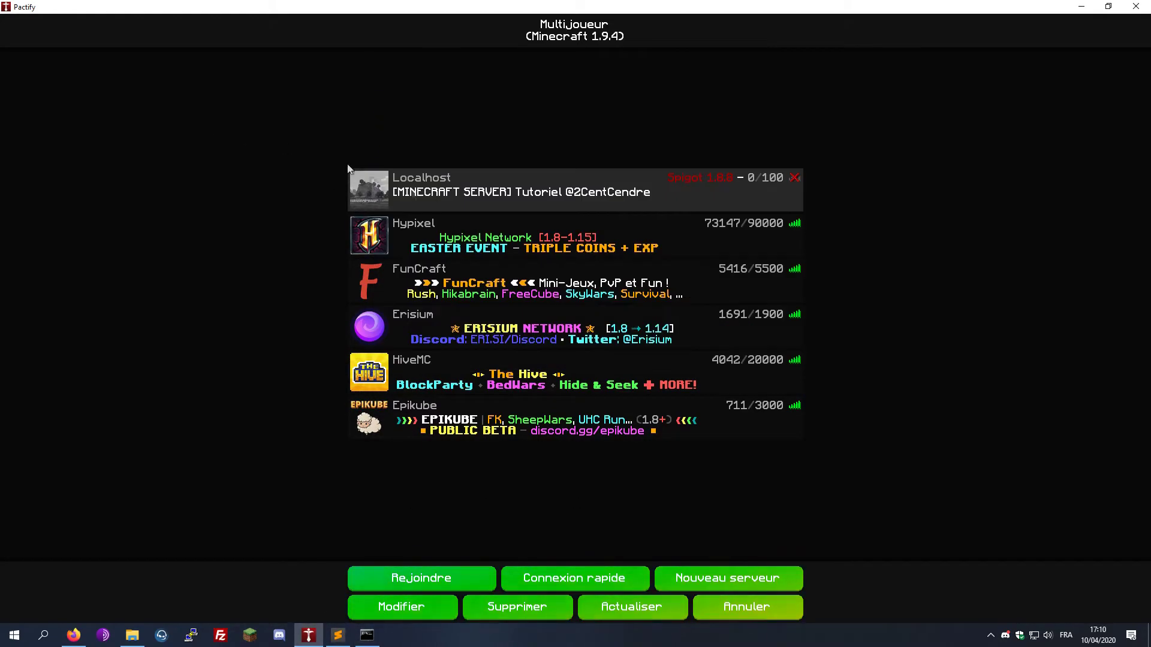
# Step: Edit the Localhost entry and set its server address to 127.0.0.1:25565
pyautogui.click(437, 607)
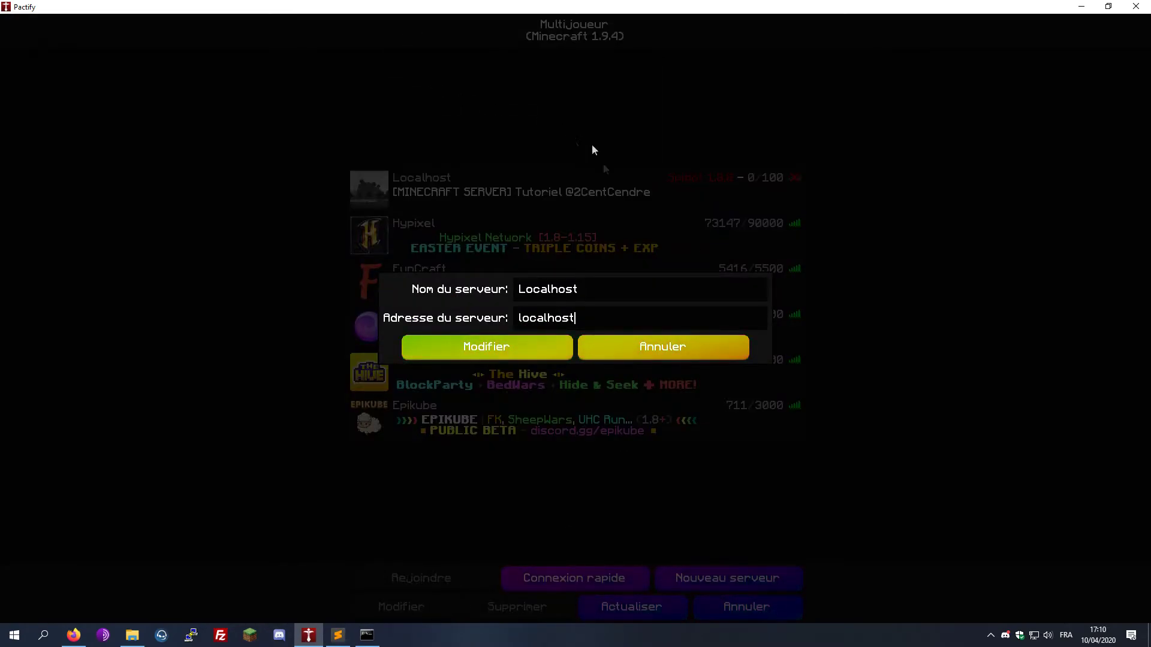
pyautogui.press('BackSpace')
pyautogui.press('BackSpace')
pyautogui.press('BackSpace')
pyautogui.press('BackSpace')
pyautogui.press('BackSpace')
pyautogui.press('BackSpace')
pyautogui.press('BackSpace')
pyautogui.press('BackSpace')
pyautogui.press('BackSpace')
pyautogui.write('1')
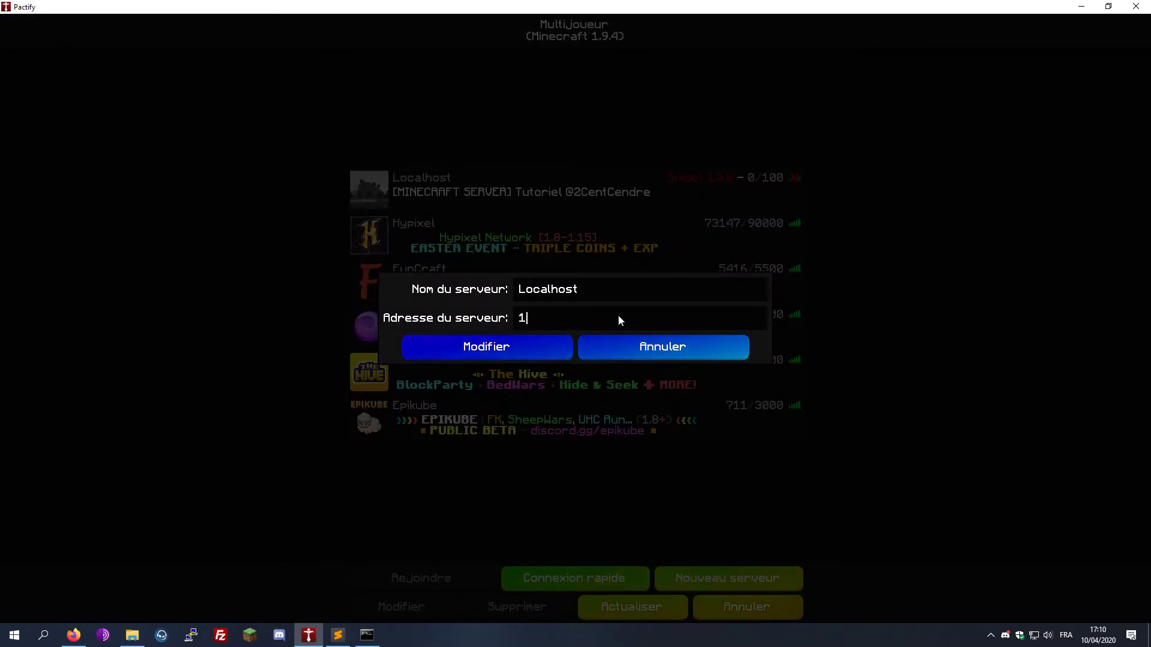
pyautogui.write('27.0.0.1')
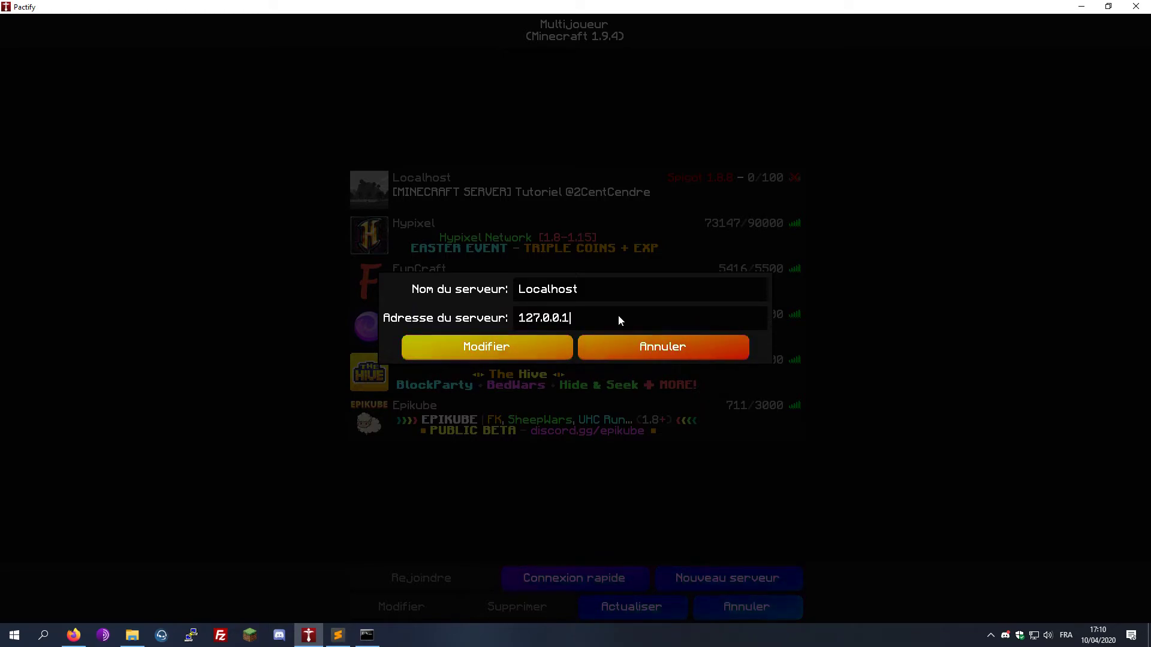
pyautogui.write(':')
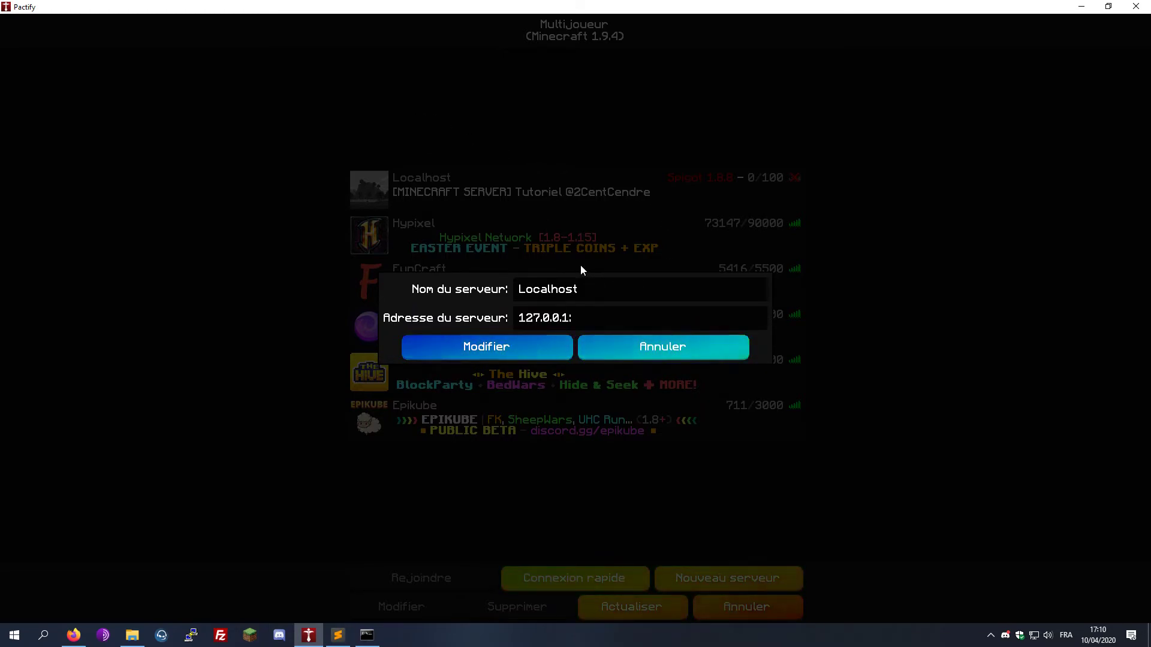
pyautogui.write('255')
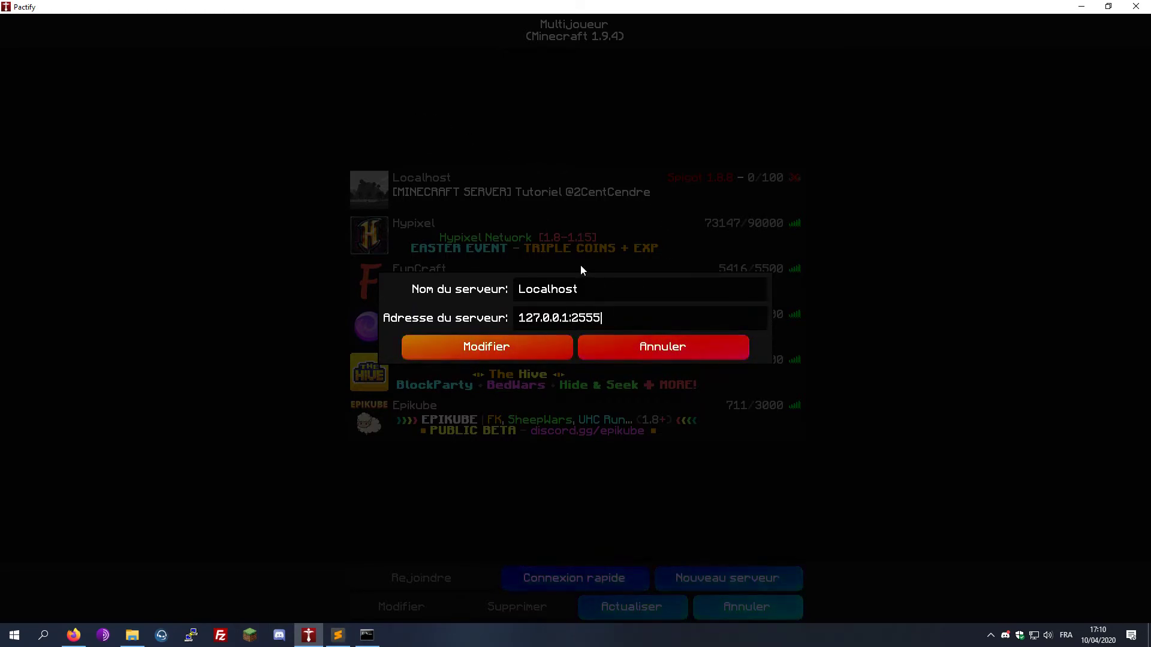
pyautogui.write('65')
pyautogui.press('Return')
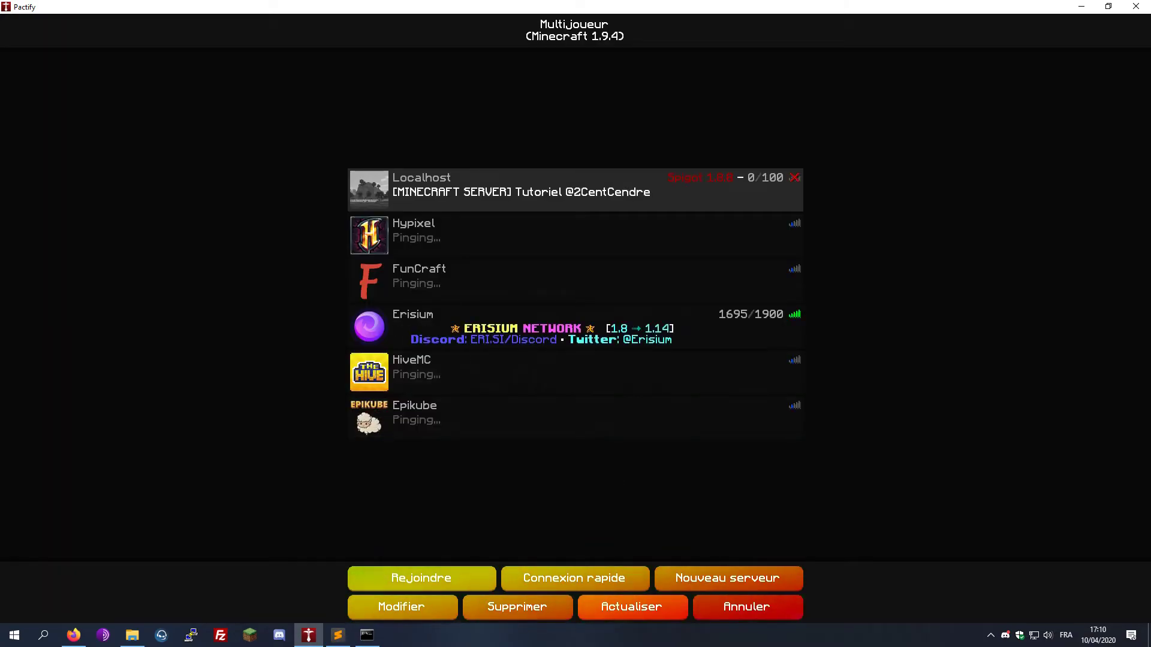
# Step: Remove the port from the Localhost entry so that its server address is 127.0.0.1
pyautogui.click(394, 607)
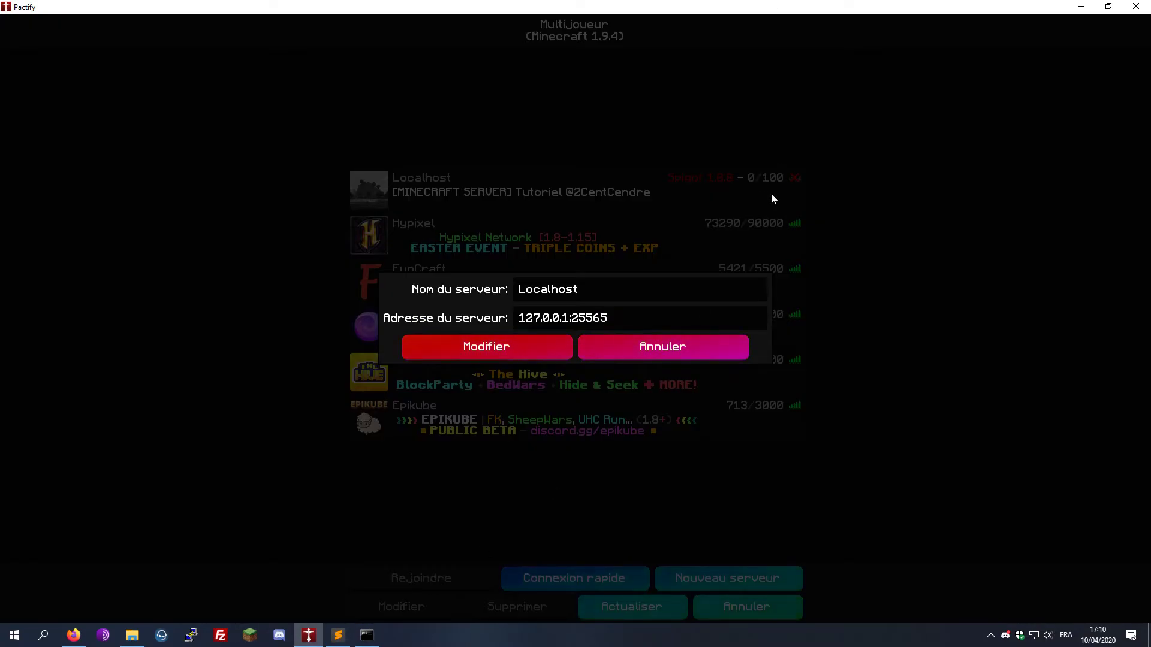
pyautogui.press('BackSpace')
pyautogui.press('BackSpace')
pyautogui.press('BackSpace')
pyautogui.press('BackSpace')
pyautogui.press('BackSpace')
pyautogui.press('BackSpace')
pyautogui.press('Return')
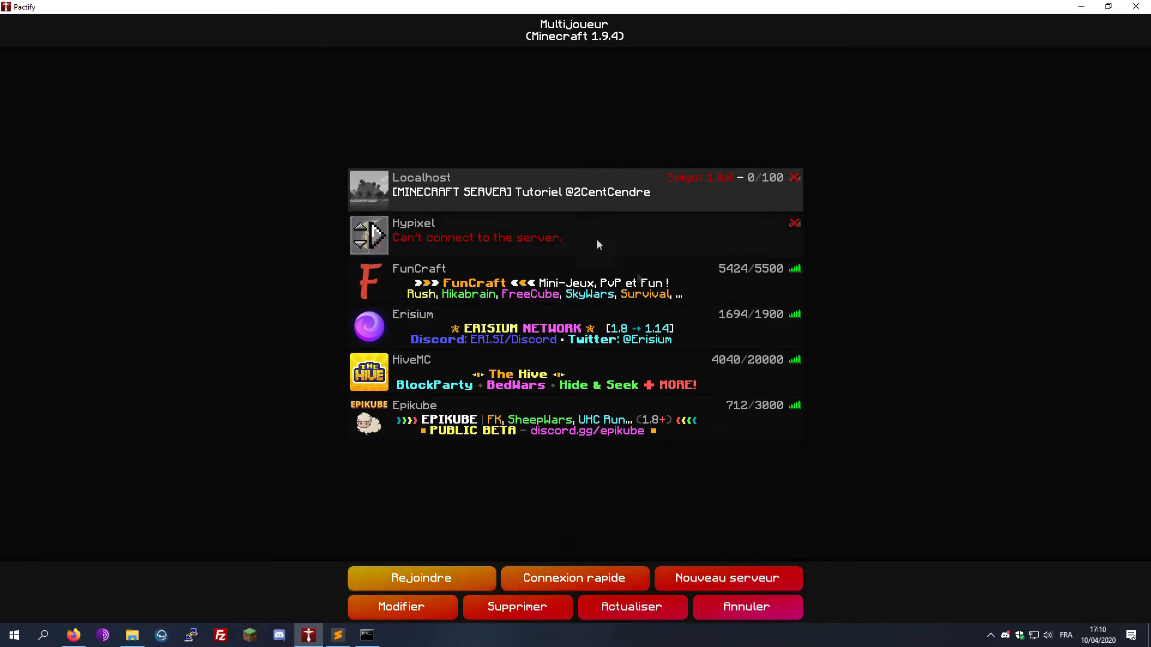
# Step: Refresh the multiplayer server list and check the server console's startup output
pyautogui.click(635, 605)
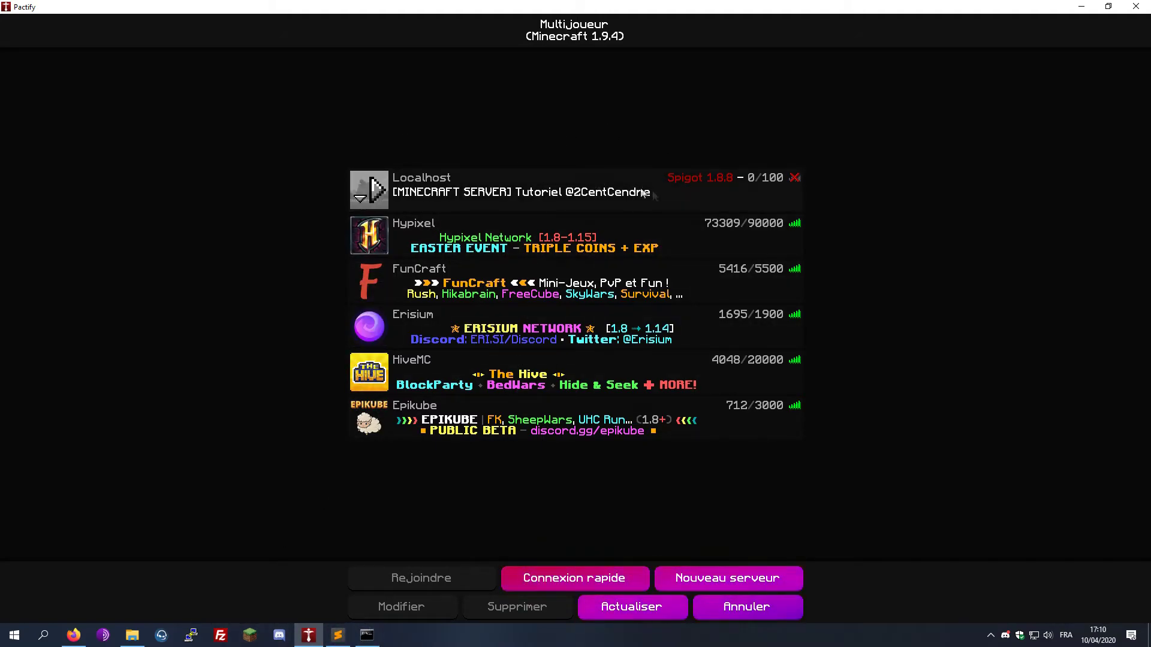
pyautogui.click(367, 635)
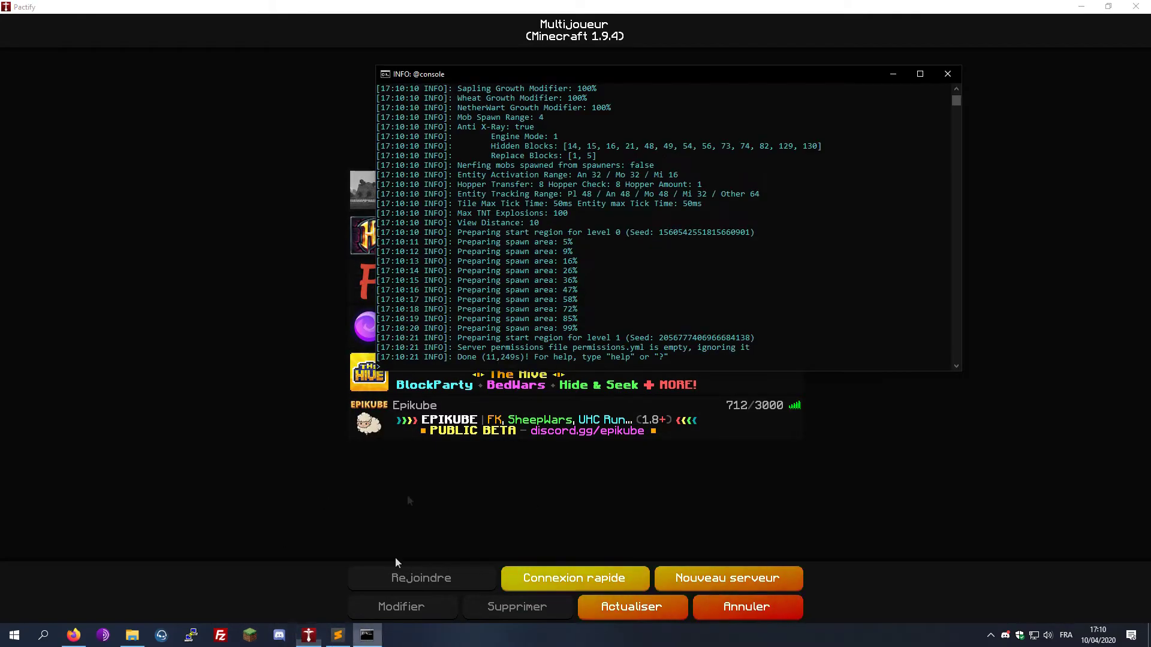
pyautogui.click(84, 208)
pyautogui.click(451, 193)
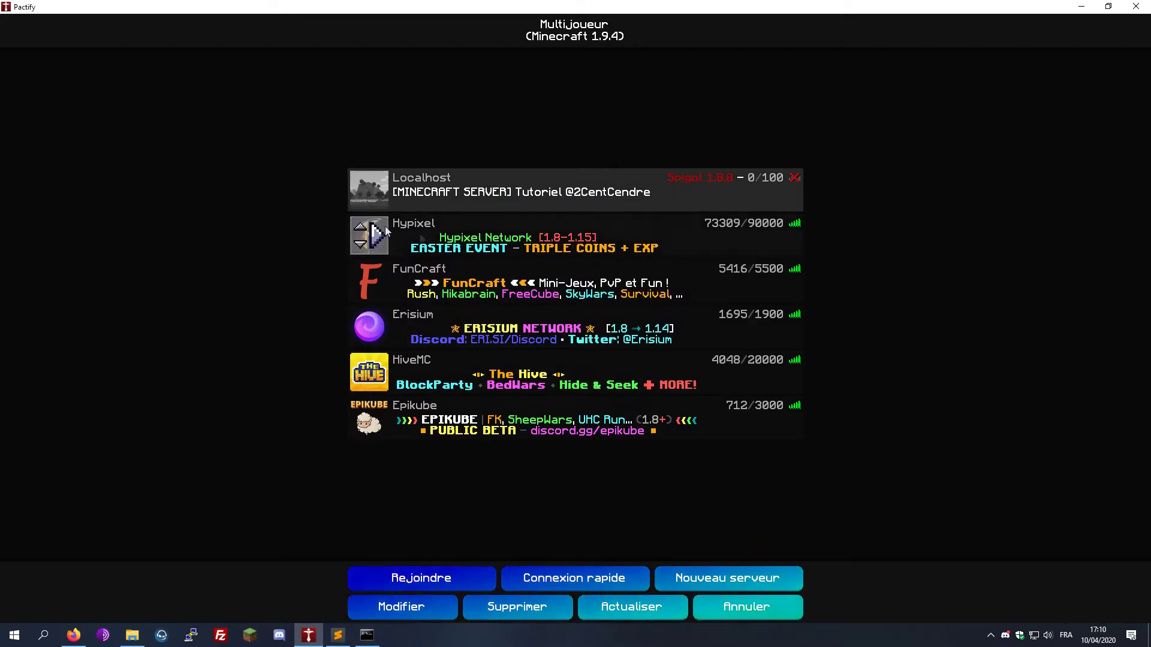
pyautogui.click(81, 630)
pyautogui.click(623, 49)
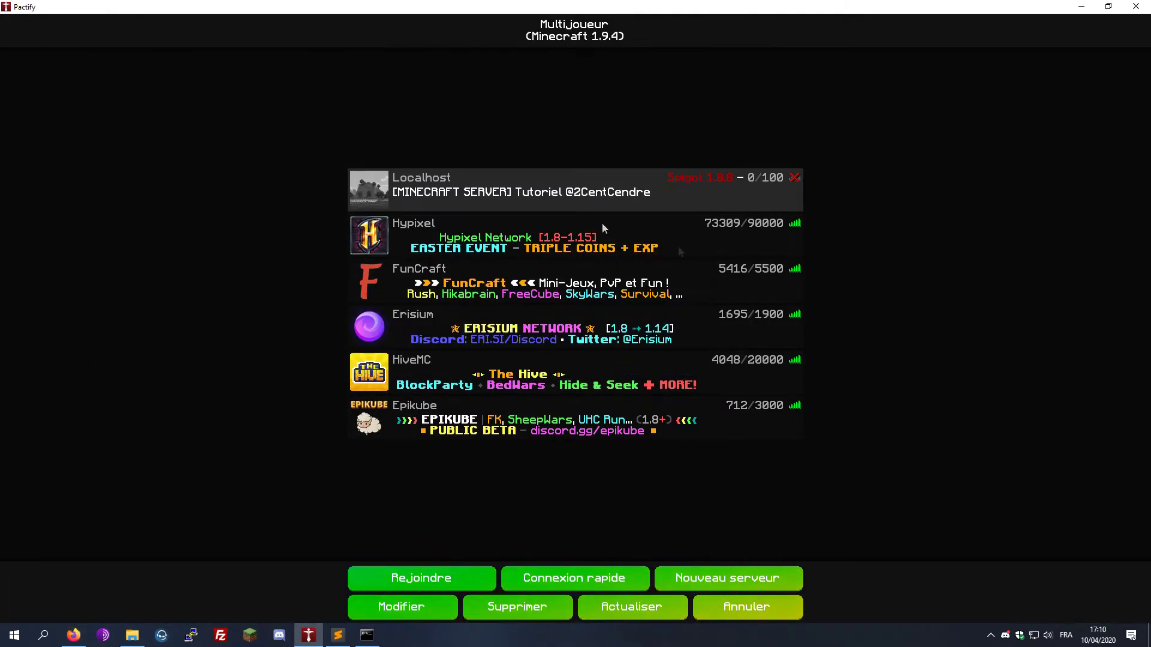
# Step: Try to join the Localhost server with the first Mojang account, then return to the server list
pyautogui.click(365, 188)
pyautogui.click(387, 294)
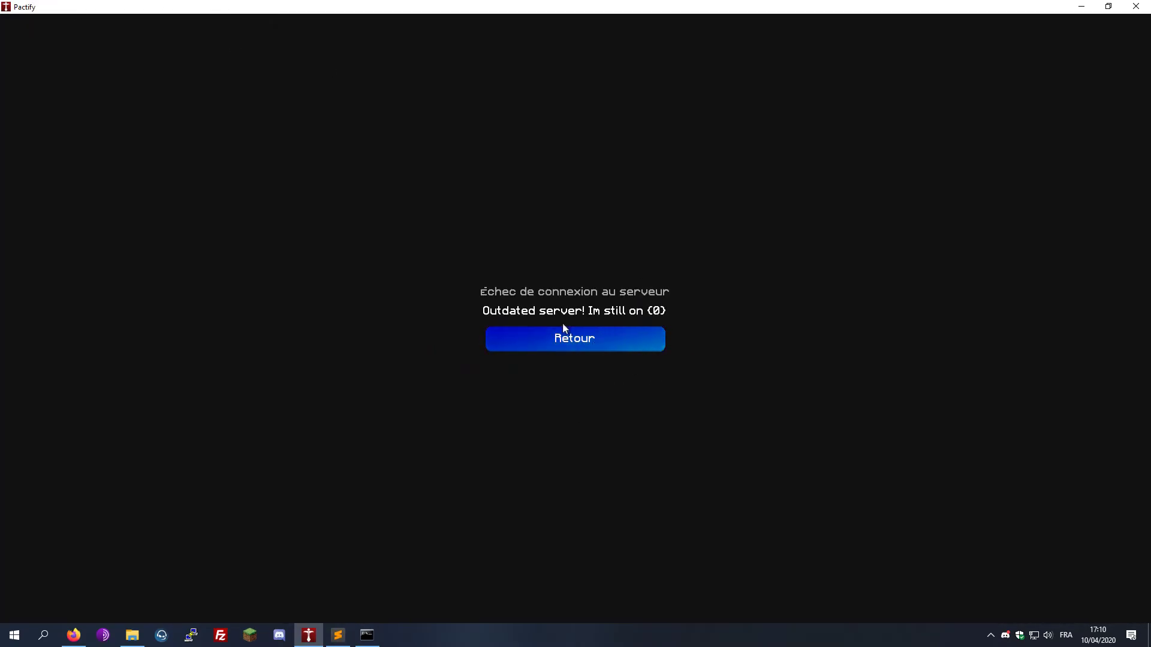
pyautogui.click(566, 337)
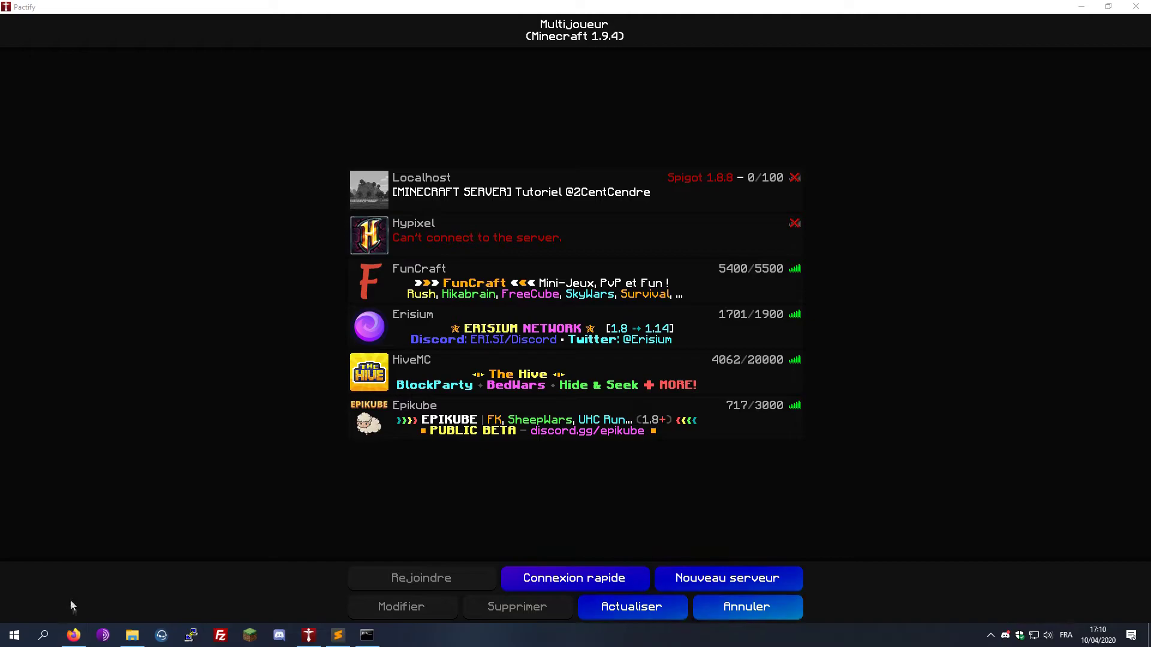
# Step: Switch to Firefox, search the web for viaversion and open the plugin's SpigotMC resource page
pyautogui.click(73, 635)
pyautogui.doubleClick(314, 29)
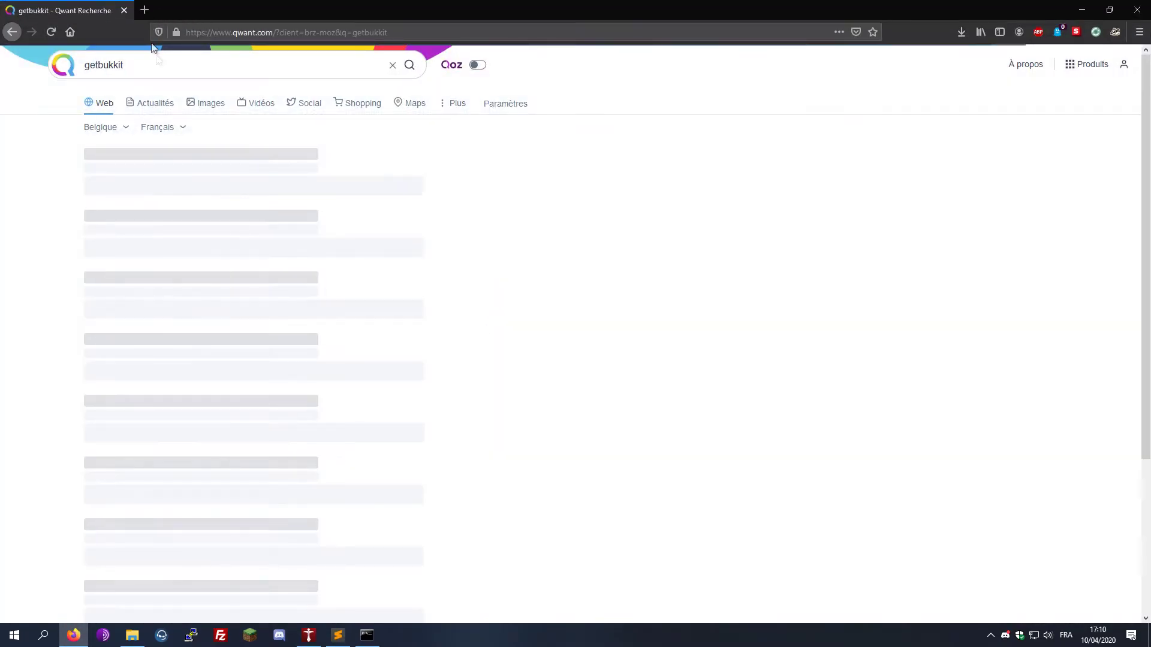
pyautogui.write('viaversion')
pyautogui.press('Return')
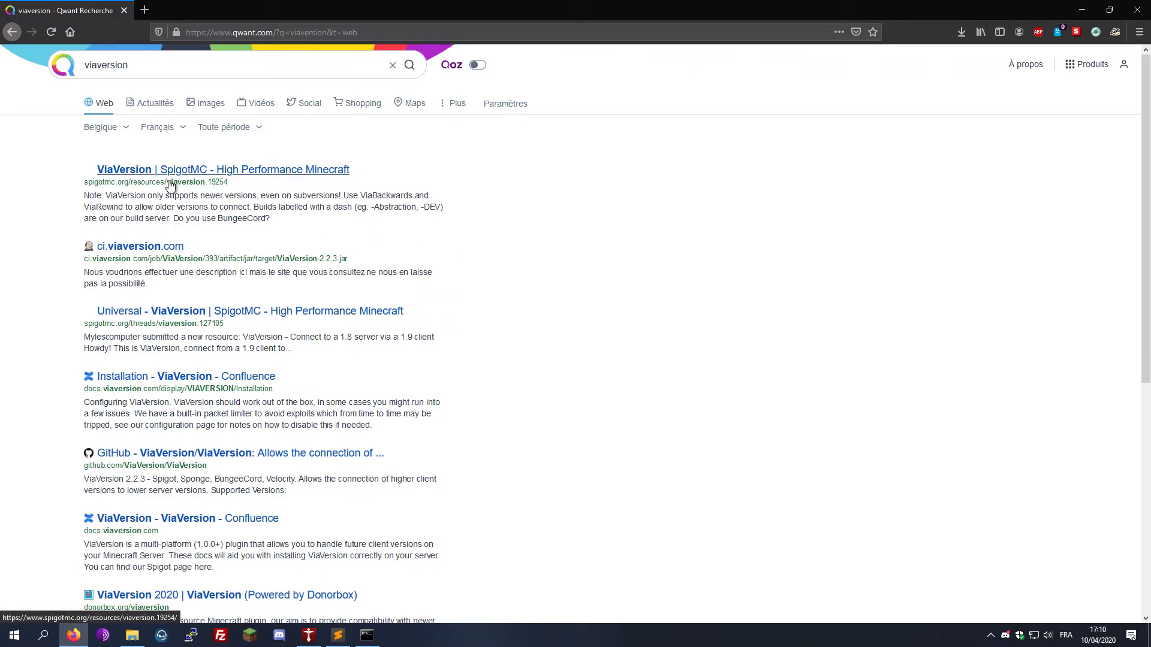
pyautogui.click(117, 171)
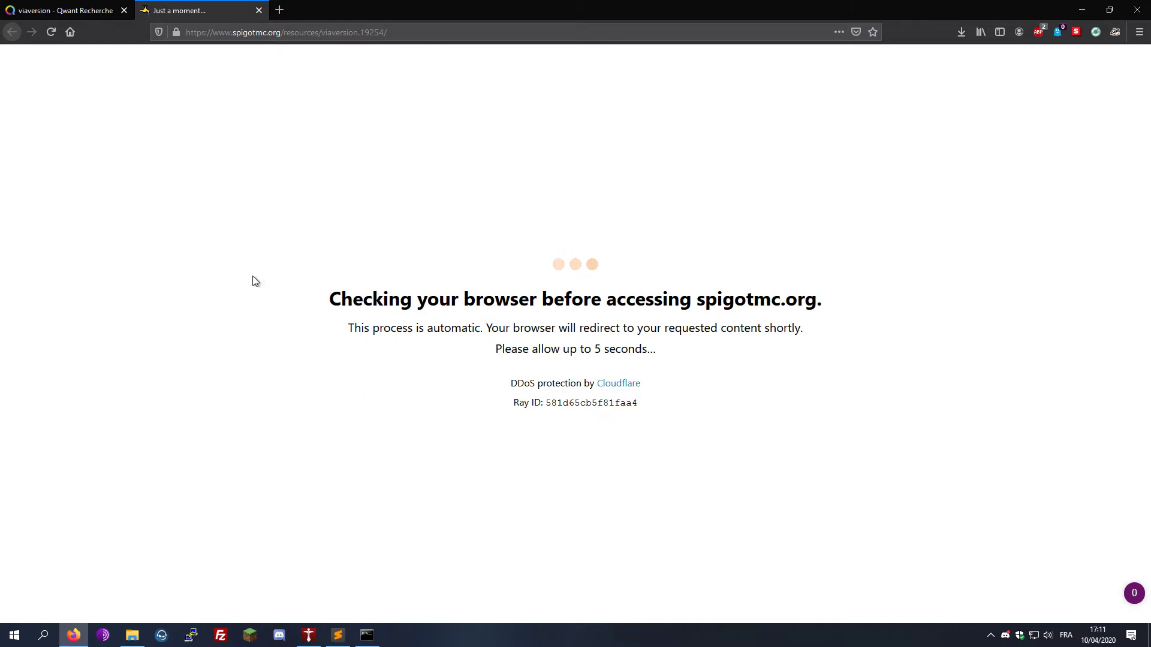
# Step: Download ViaVersion 2.2.3 as a jar file from its SpigotMC page
pyautogui.moveTo(349, 305); pyautogui.dragTo(827, 305)
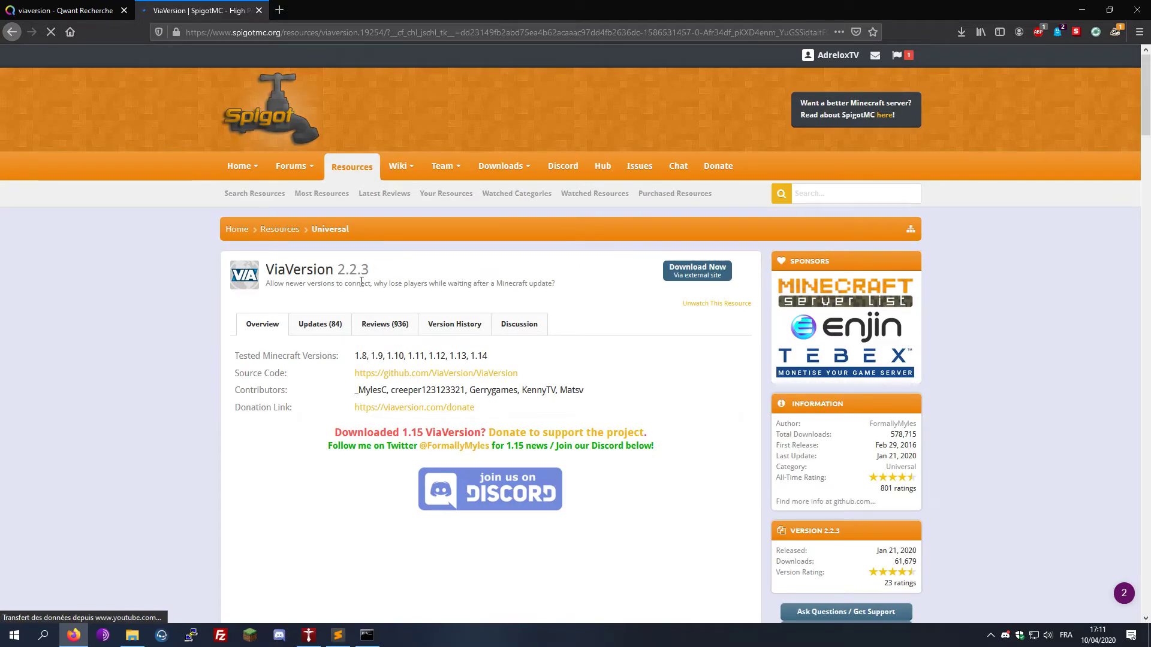
pyautogui.scroll(-3, 461, 342)
pyautogui.scroll(3, 461, 342)
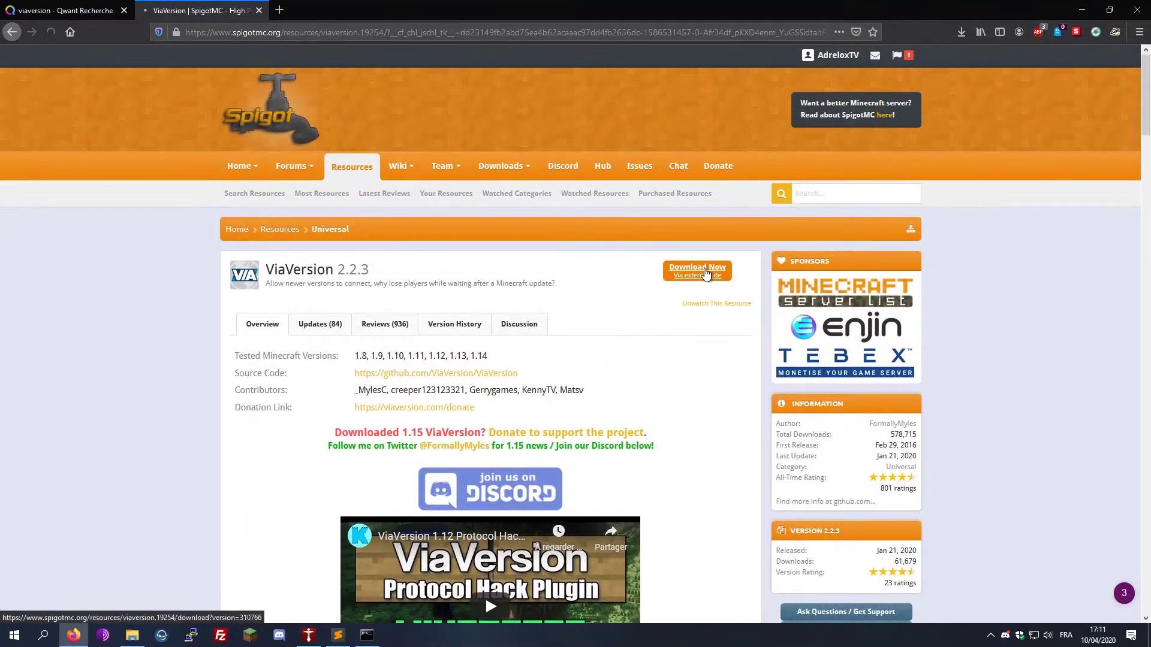
pyautogui.click(706, 273)
pyautogui.click(651, 306)
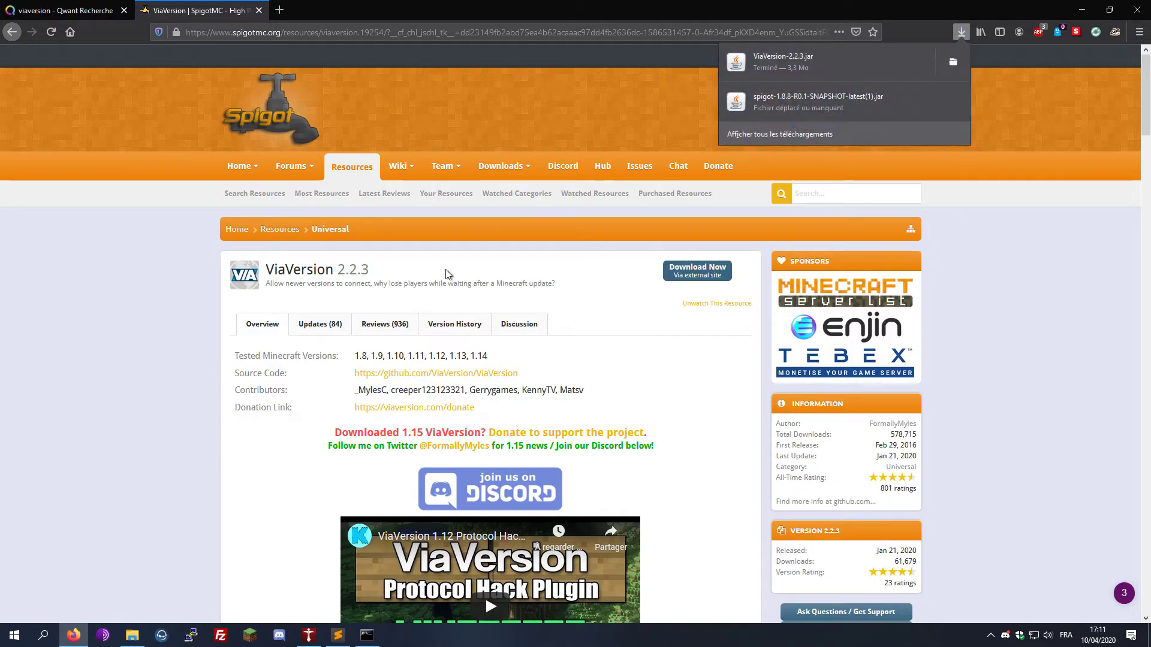
# Step: Copy the downloaded ViaVersion-2.2.3.jar into the plugins folder of serveur tutoriel in File Explorer
pyautogui.moveTo(90, 416); pyautogui.dragTo(129, 641)
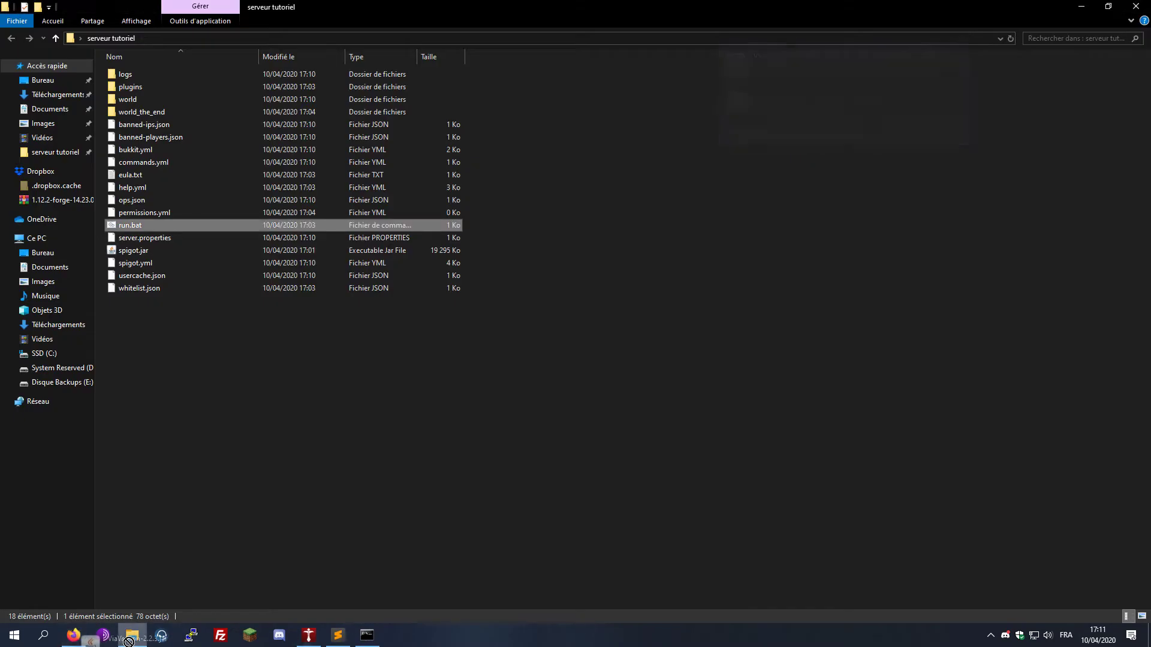
pyautogui.moveTo(164, 87); pyautogui.dragTo(164, 88)
pyautogui.doubleClick(164, 88)
pyautogui.click(152, 89)
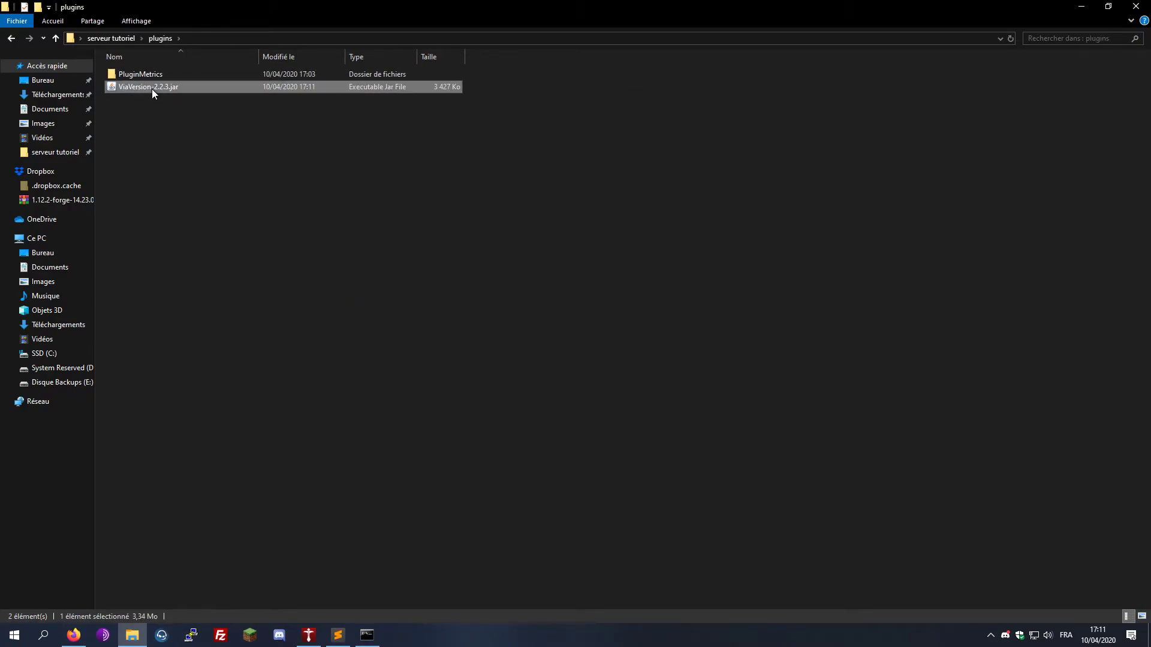
# Step: Reload the running server from its console with the rl command
pyautogui.click(367, 636)
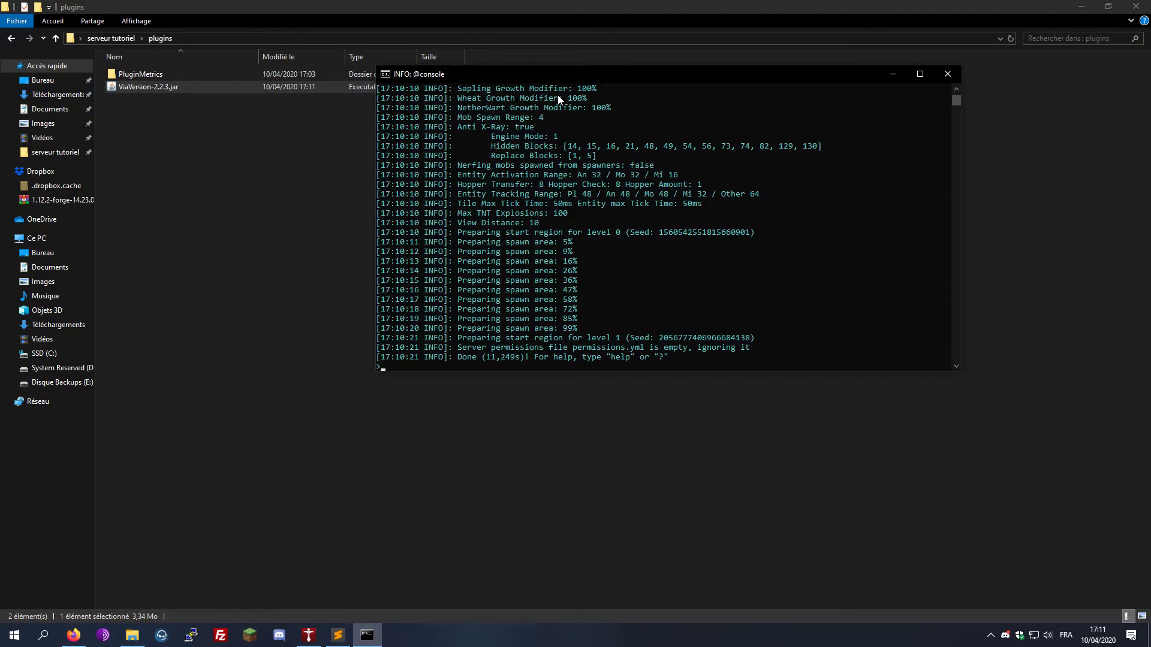
pyautogui.write('rl')
pyautogui.press('Return')
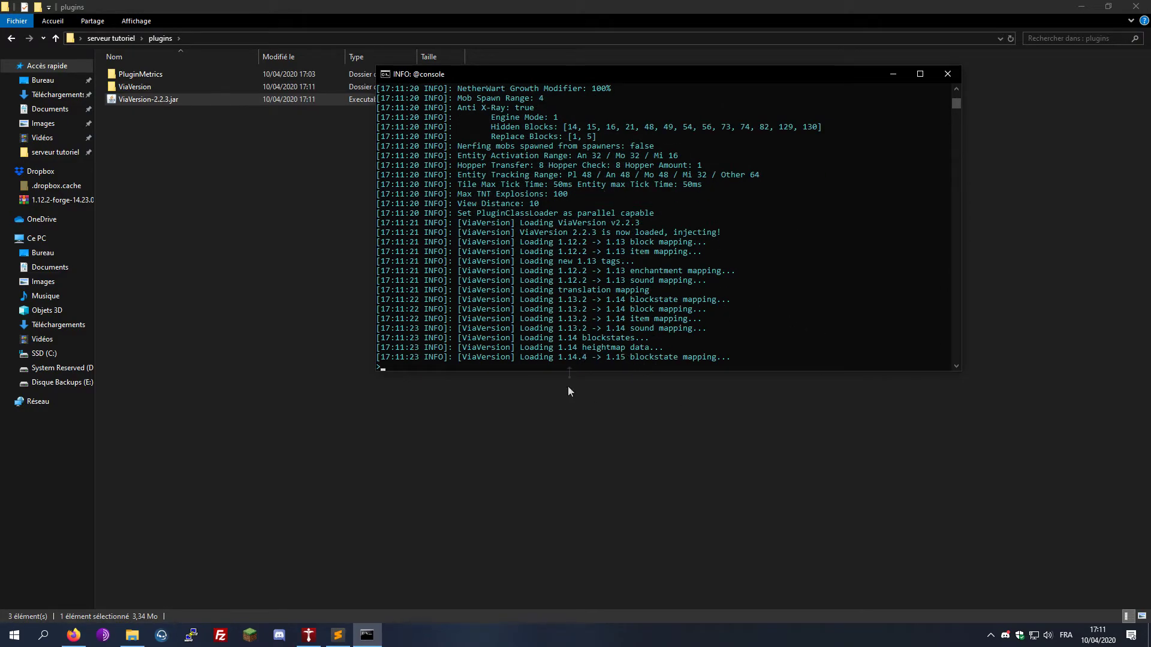
# Step: Switch back to the Pactify Launcher, refresh the server list and join Localhost with the first Mojang account
pyautogui.click(310, 633)
pyautogui.click(637, 610)
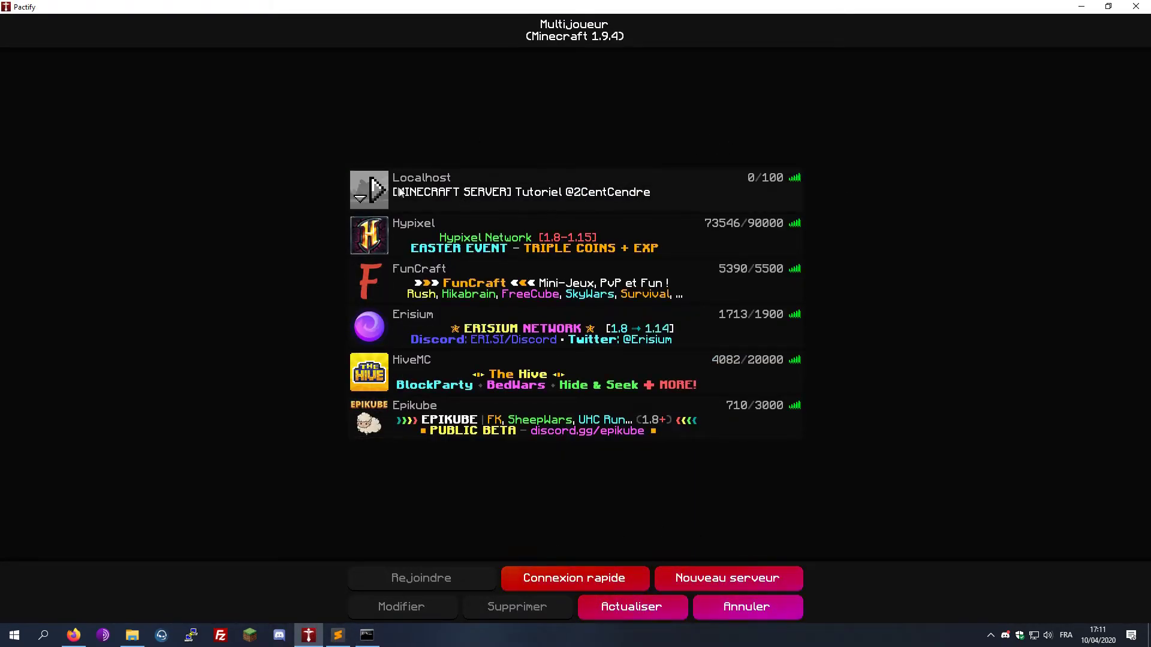
pyautogui.click(682, 602)
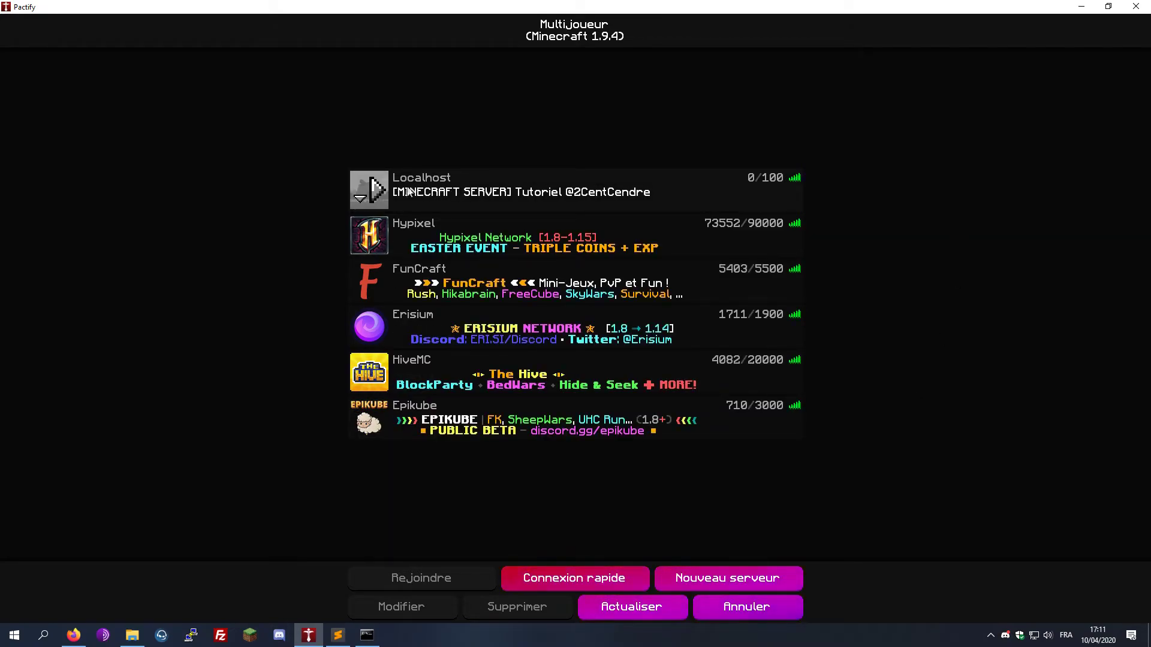
pyautogui.click(378, 191)
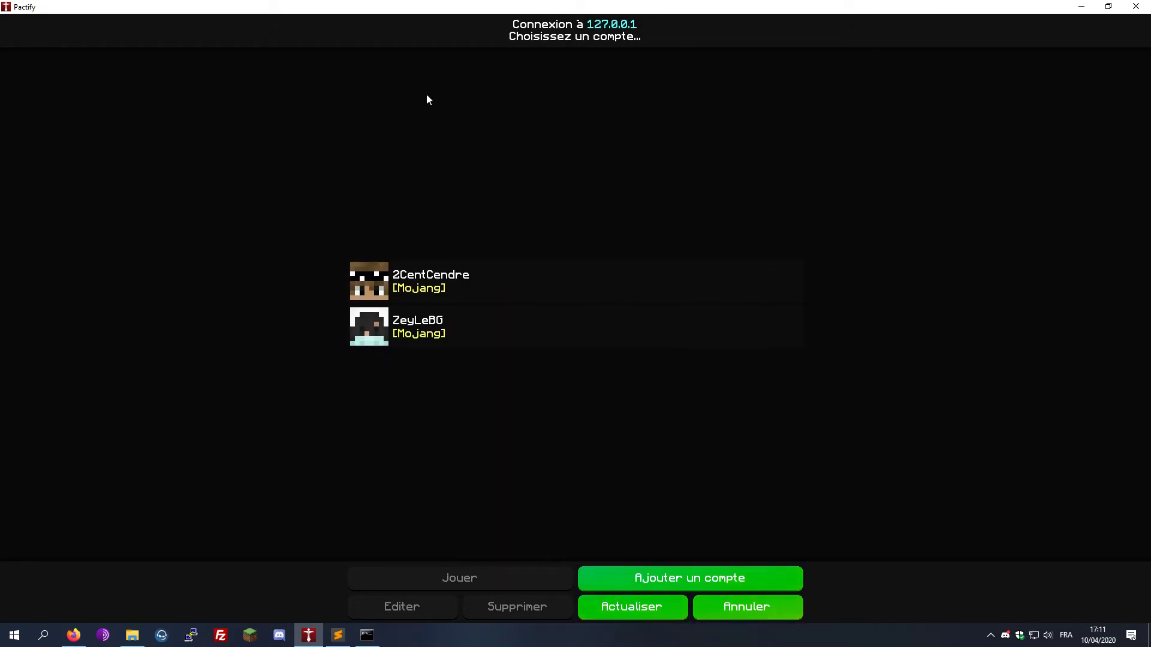
pyautogui.moveTo(378, 294)
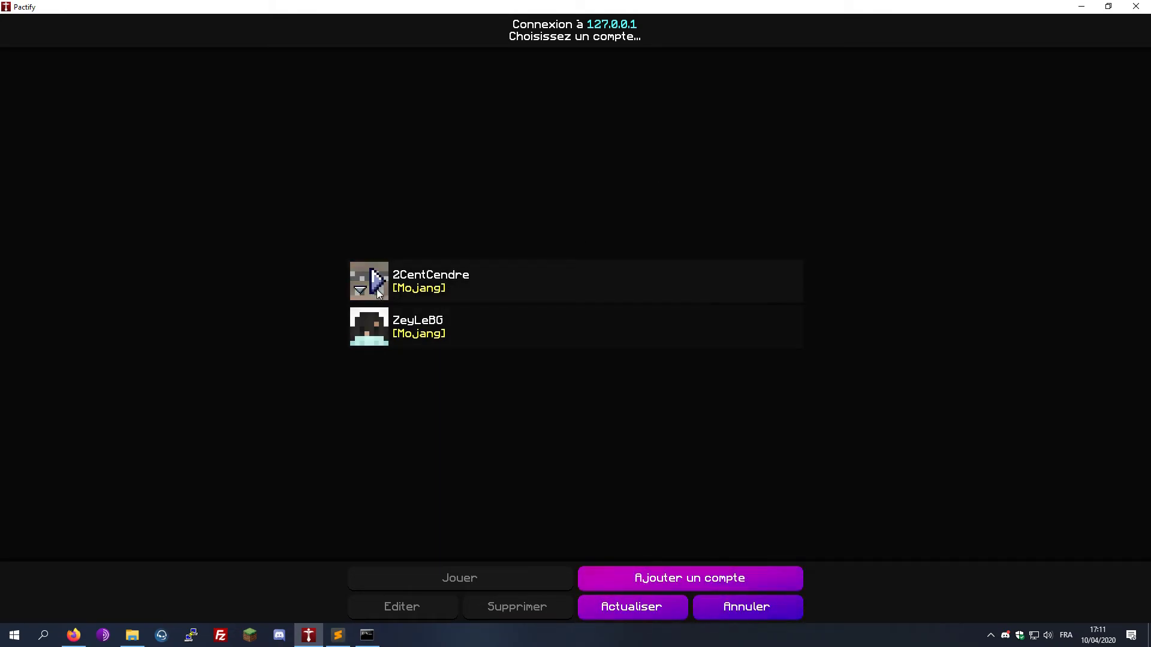
pyautogui.click(379, 281)
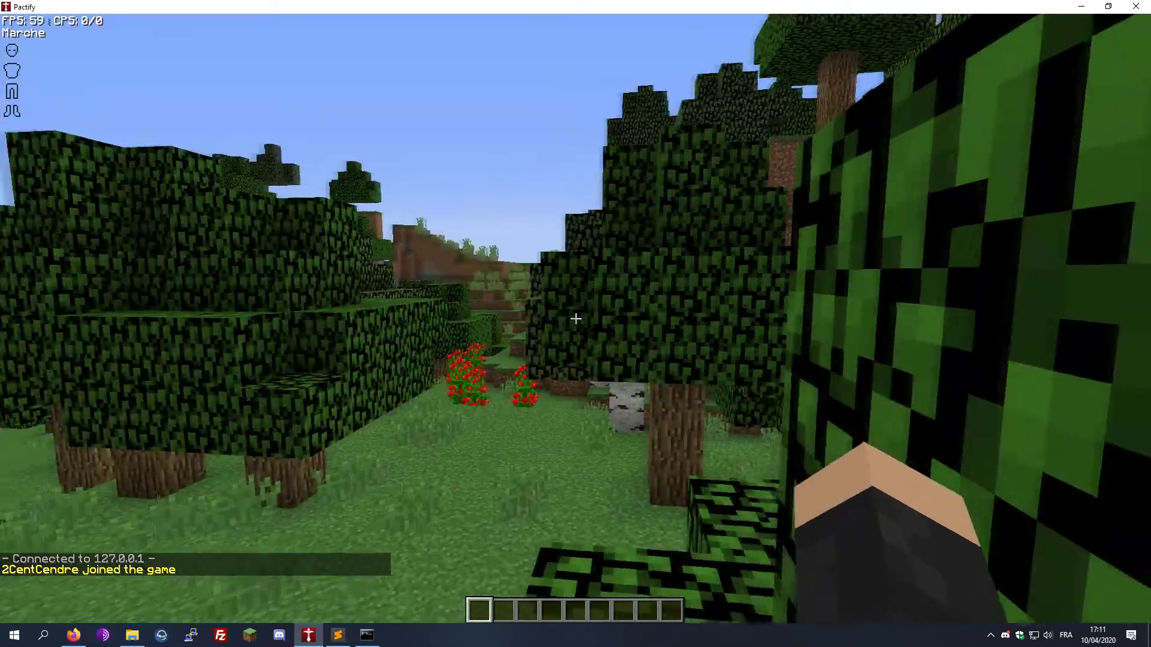
# Step: Fly up above the trees at spawn to look over the server's world
pyautogui.press('/')
pyautogui.press('Escape')
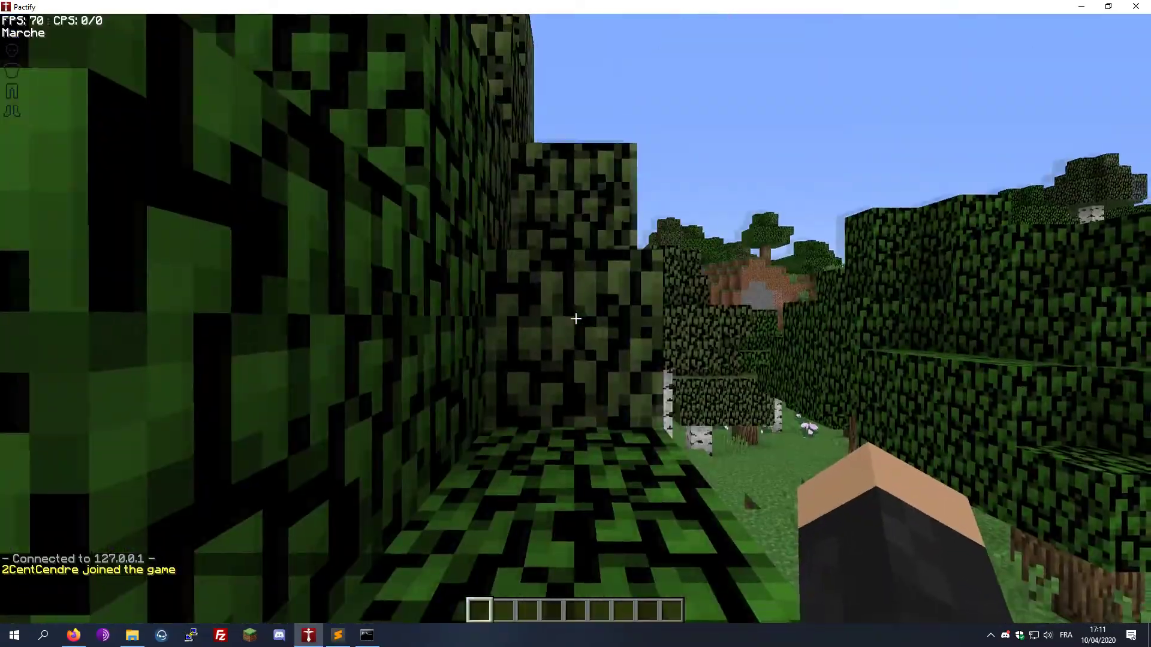
pyautogui.press('space')
pyautogui.press('space')
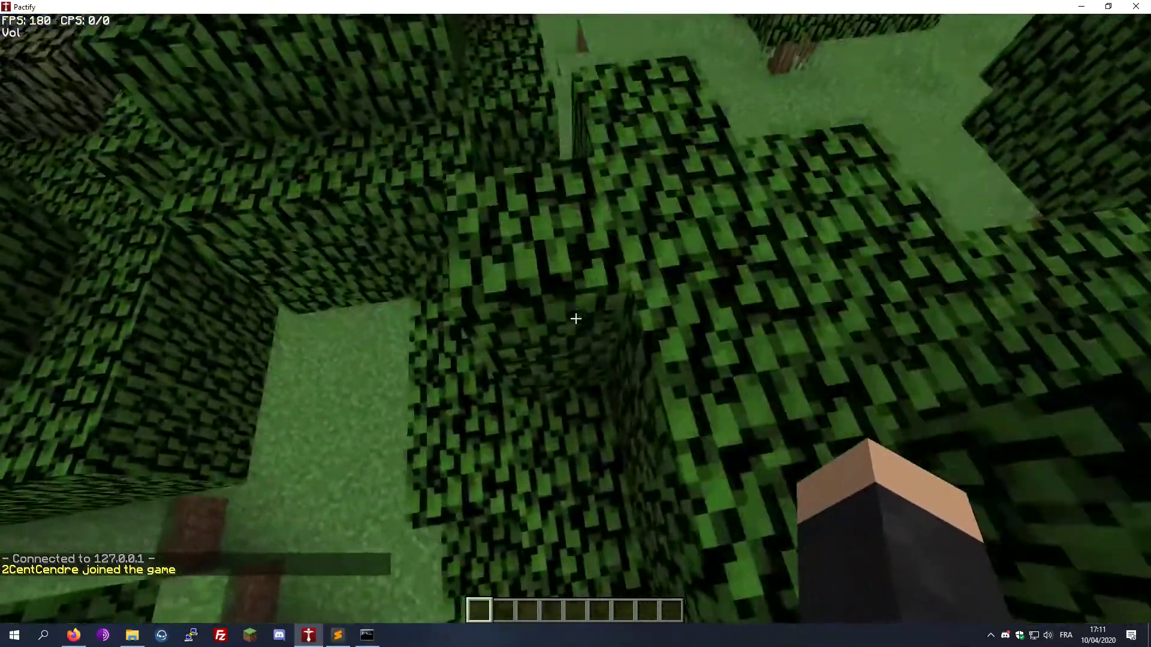
# Step: Try to check the server's tick rate from the in-game chat with the /tps command
pyautogui.press('/')
pyautogui.write('rl')
pyautogui.press('Return')
# Step: Check the server's tick rate from the server console with the tps command, then return to the game
pyautogui.press('/')
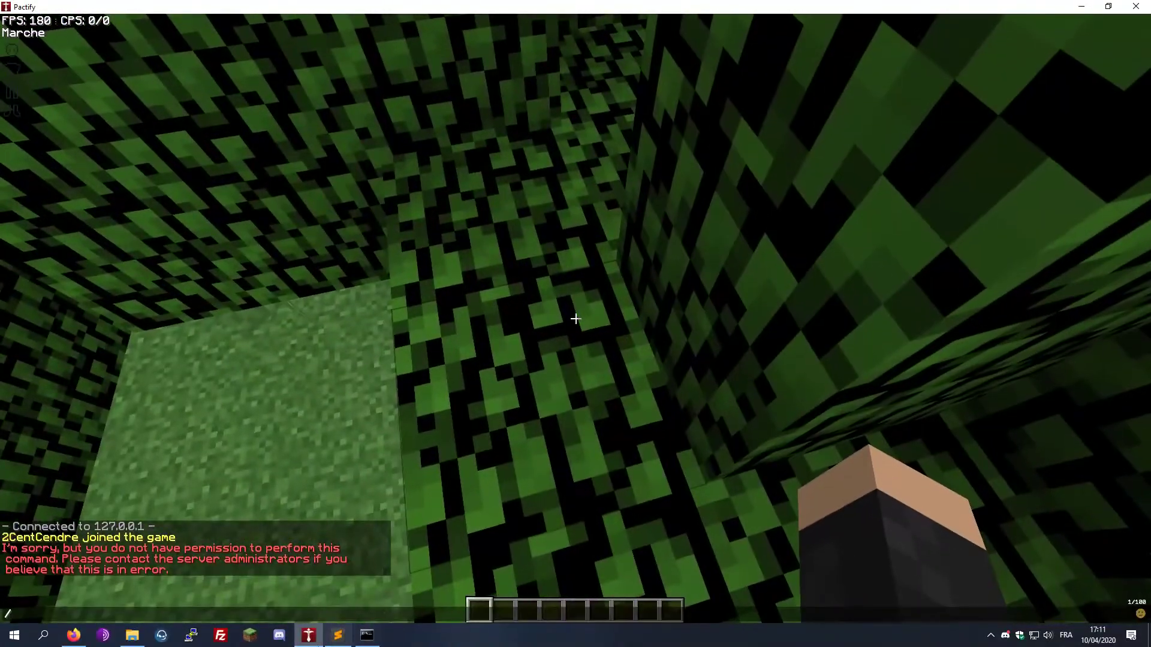
pyautogui.hotkey('alt', 'Tab')
pyautogui.write('tps')
pyautogui.press('Return')
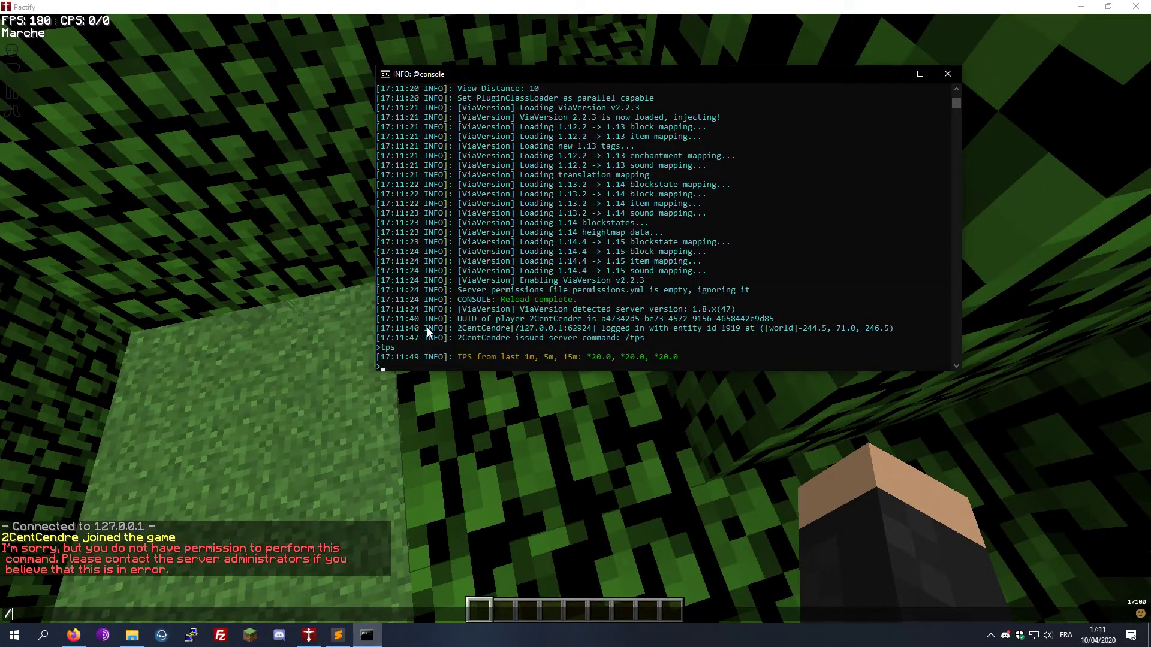
pyautogui.click(370, 268)
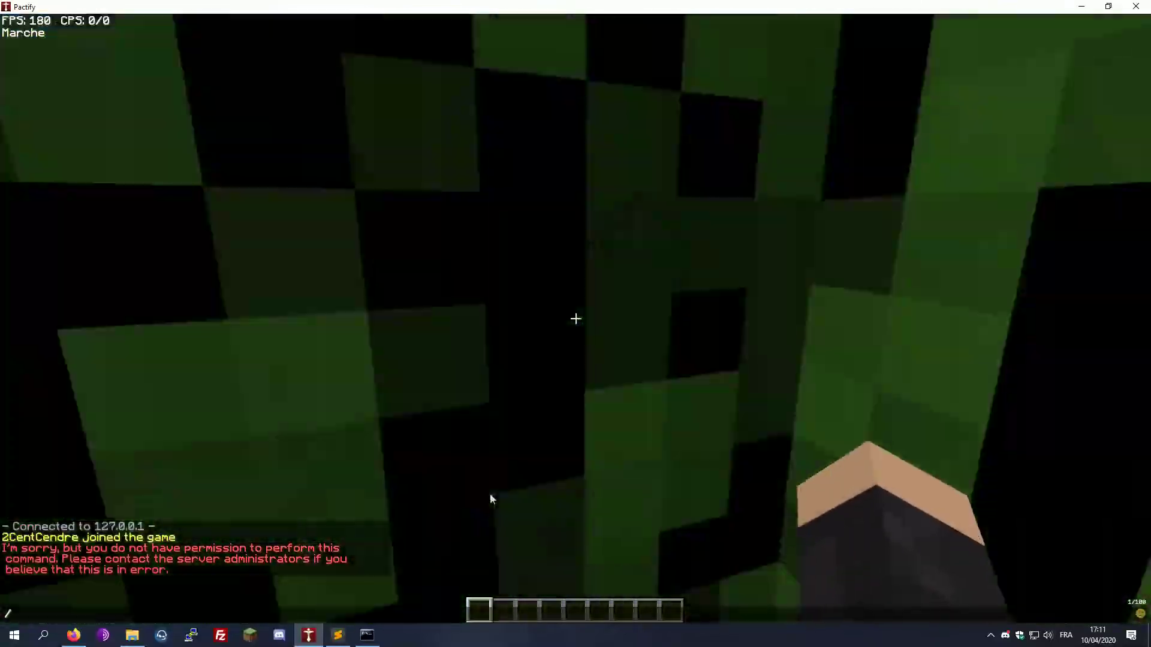
# Step: Fly above the forest and cycle through the camera perspectives to view the player's character
pyautogui.press('Escape')
pyautogui.press('space')
pyautogui.press('space')
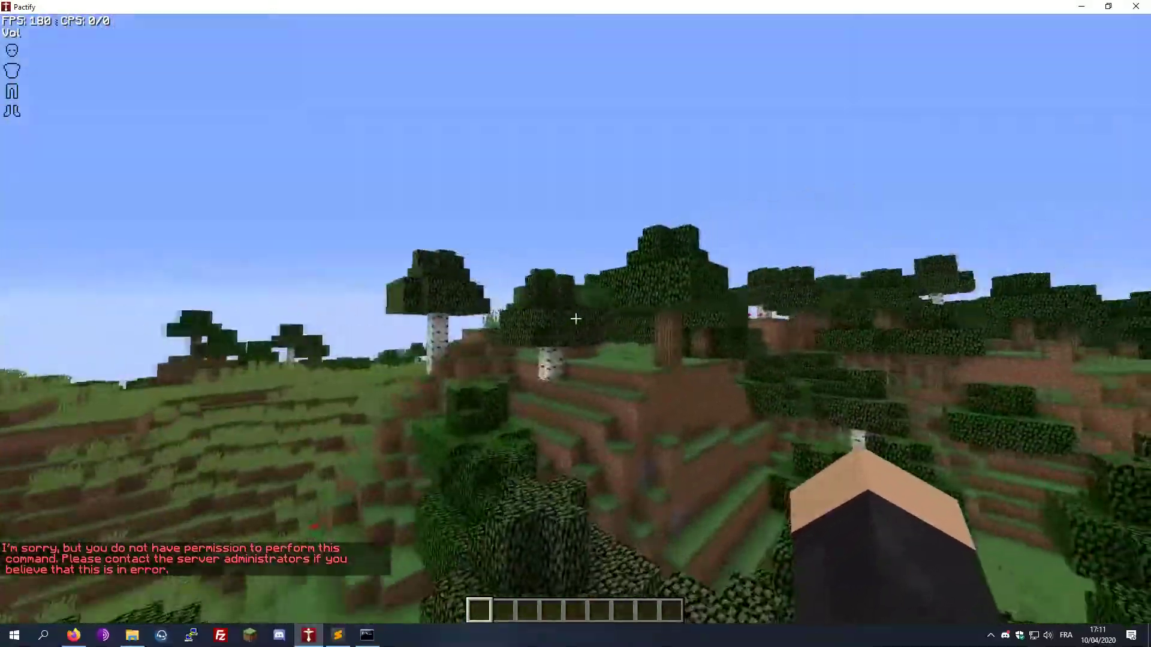
pyautogui.press('F5')
pyautogui.press('F5')
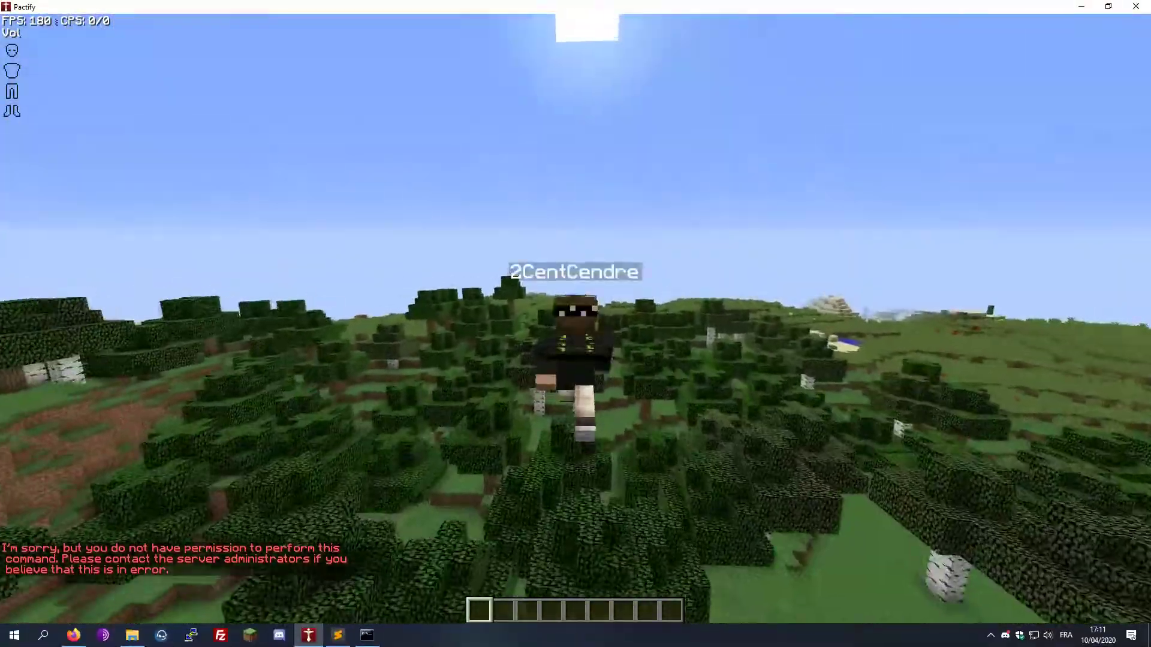
pyautogui.press('F5')
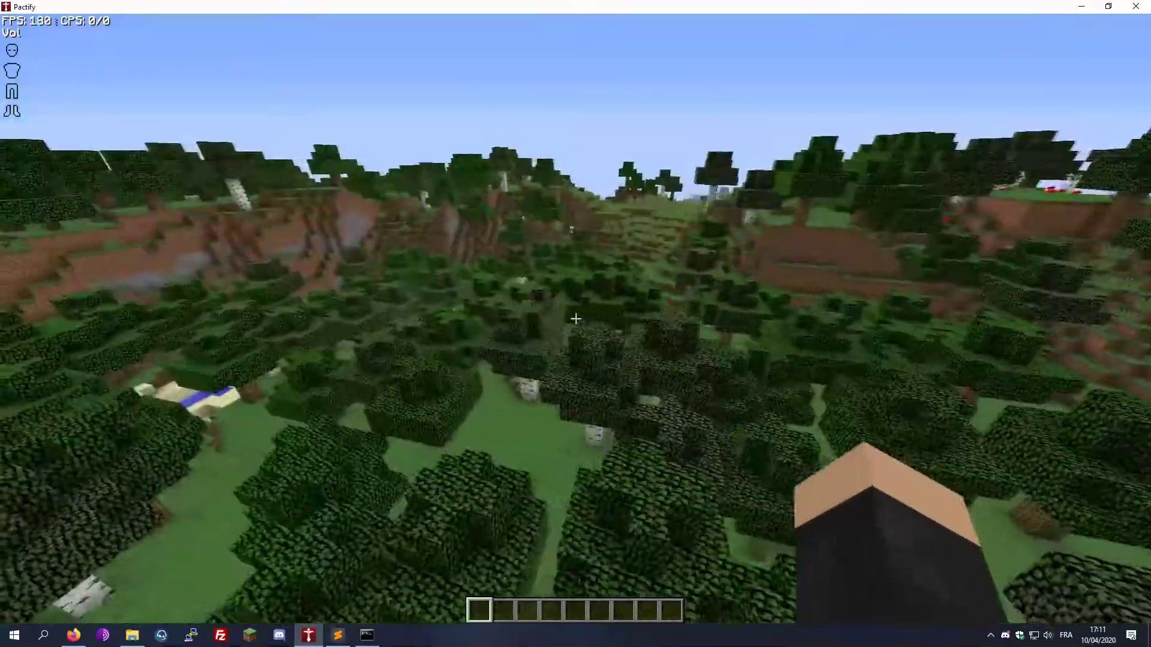
pyautogui.press('F5')
pyautogui.press('F5')
pyautogui.press('F5')
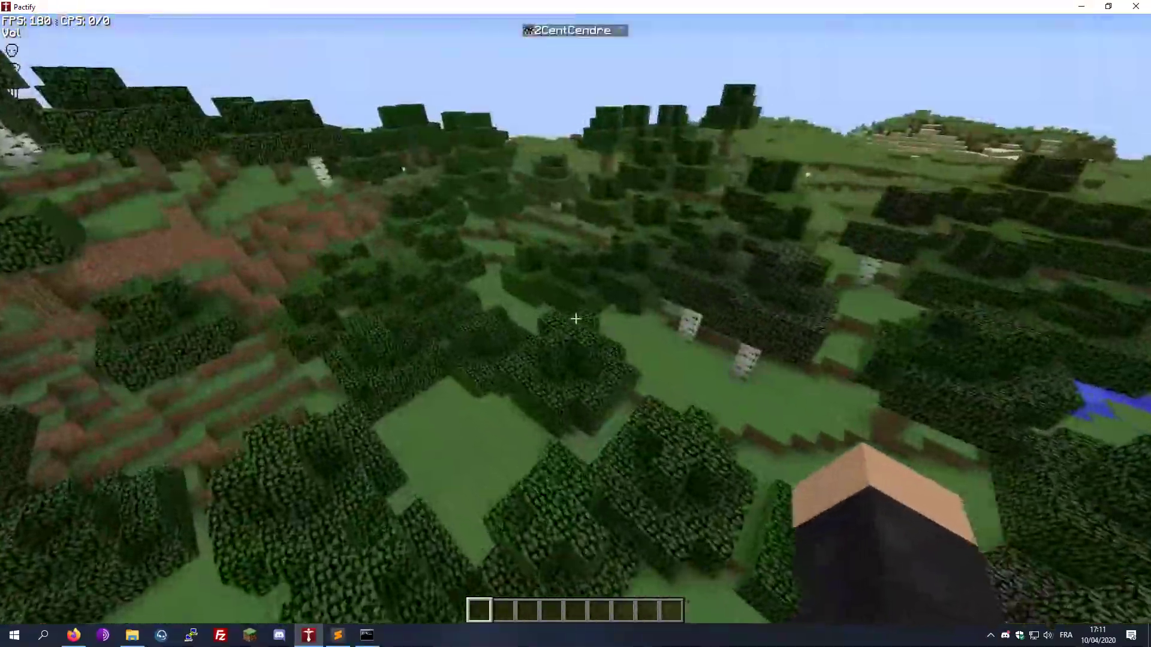
pyautogui.press('space')
pyautogui.press('space')
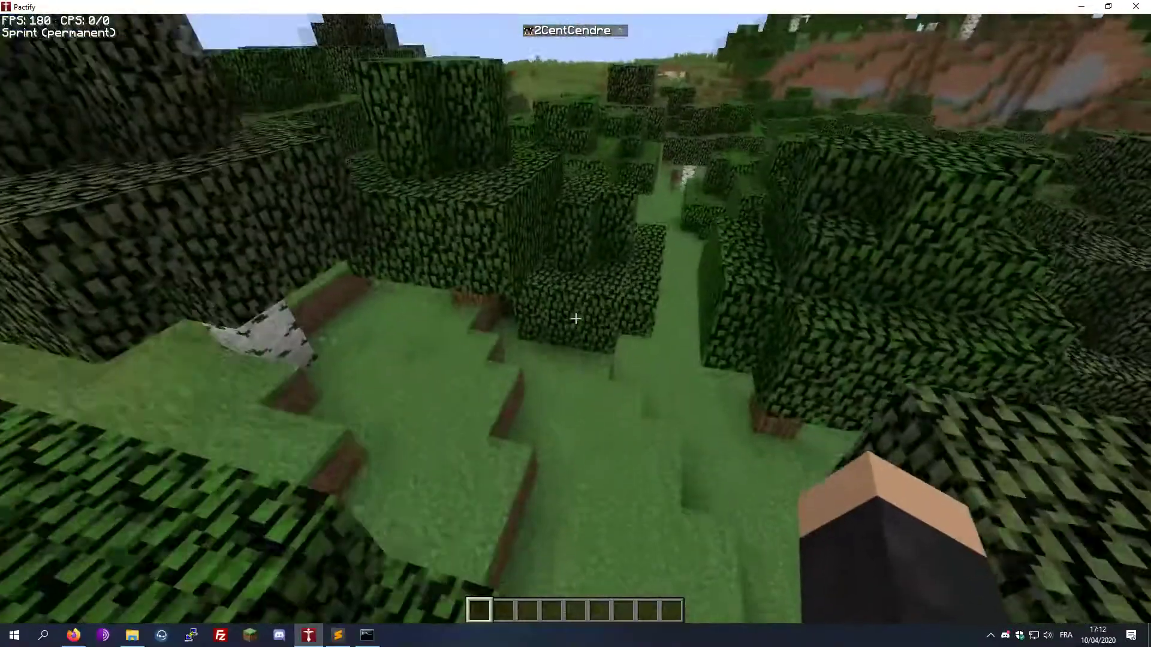
# Step: Grant the connected player operator rights from the server console with the op command and return to the game
pyautogui.write('/')
pyautogui.hotkey('alt', 'Tab')
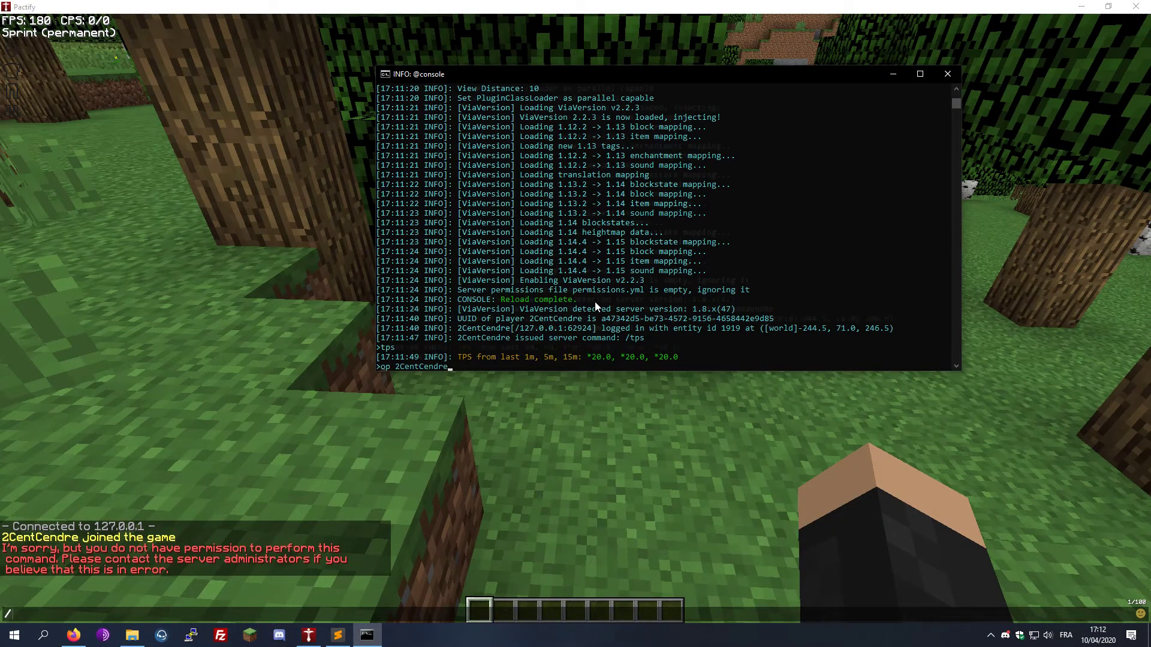
pyautogui.press('Return')
pyautogui.hotkey('alt', 'Tab')
pyautogui.press('Escape')
pyautogui.press('space')
pyautogui.press('space')
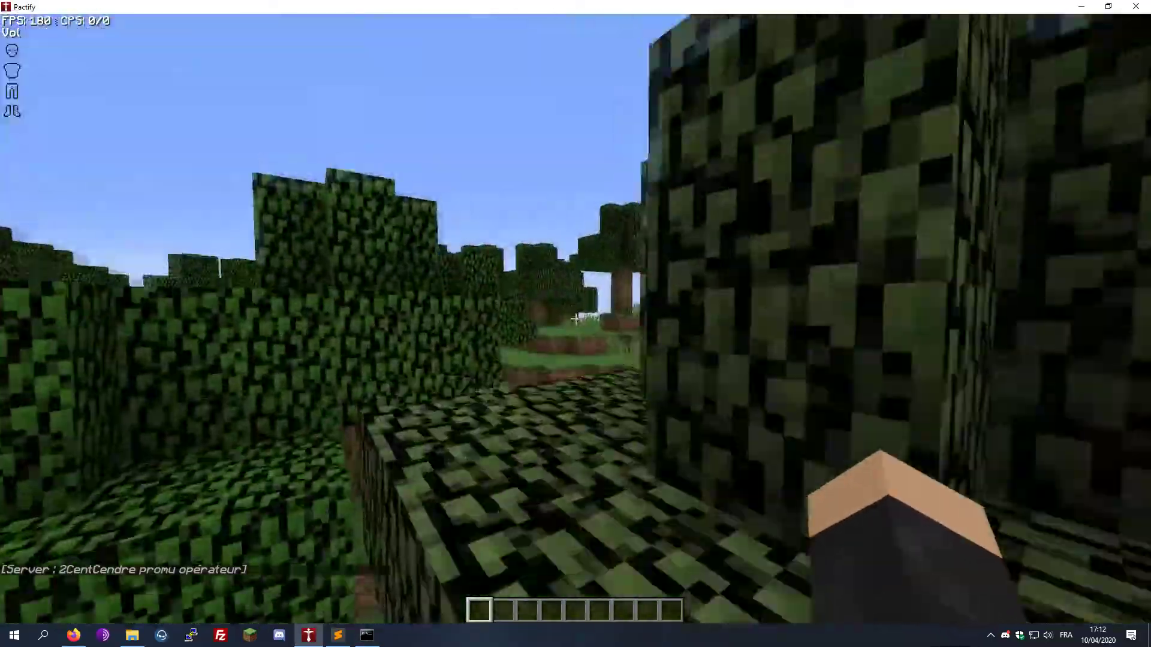
pyautogui.press('Tab')
pyautogui.press('z')
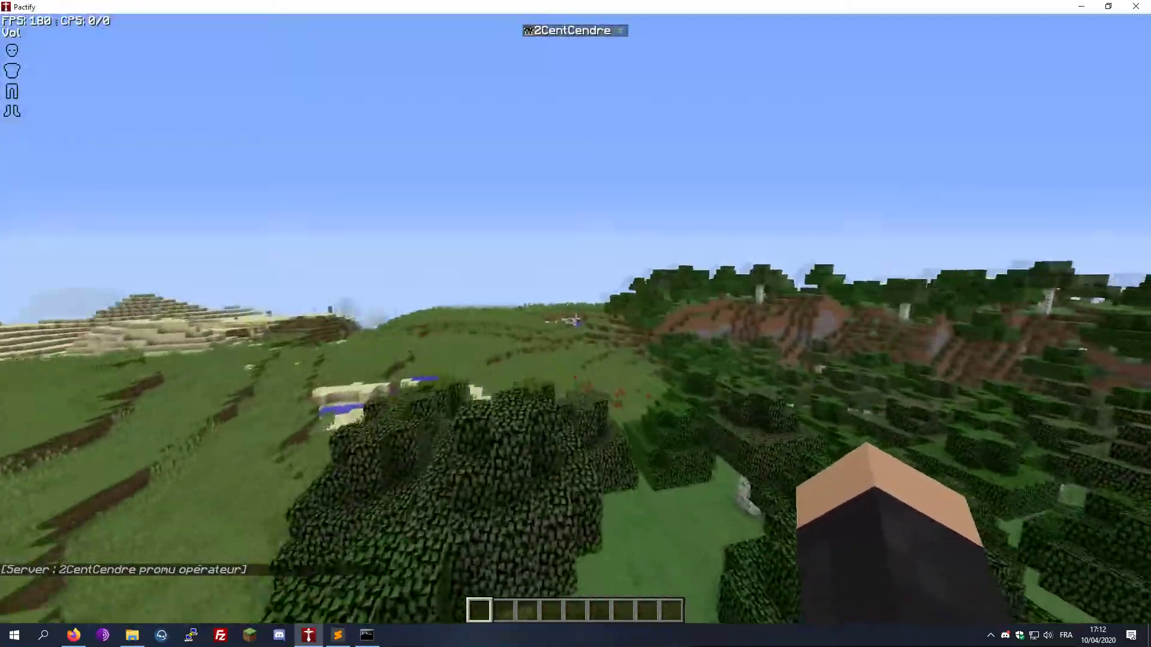
pyautogui.press('space')
pyautogui.press('space')
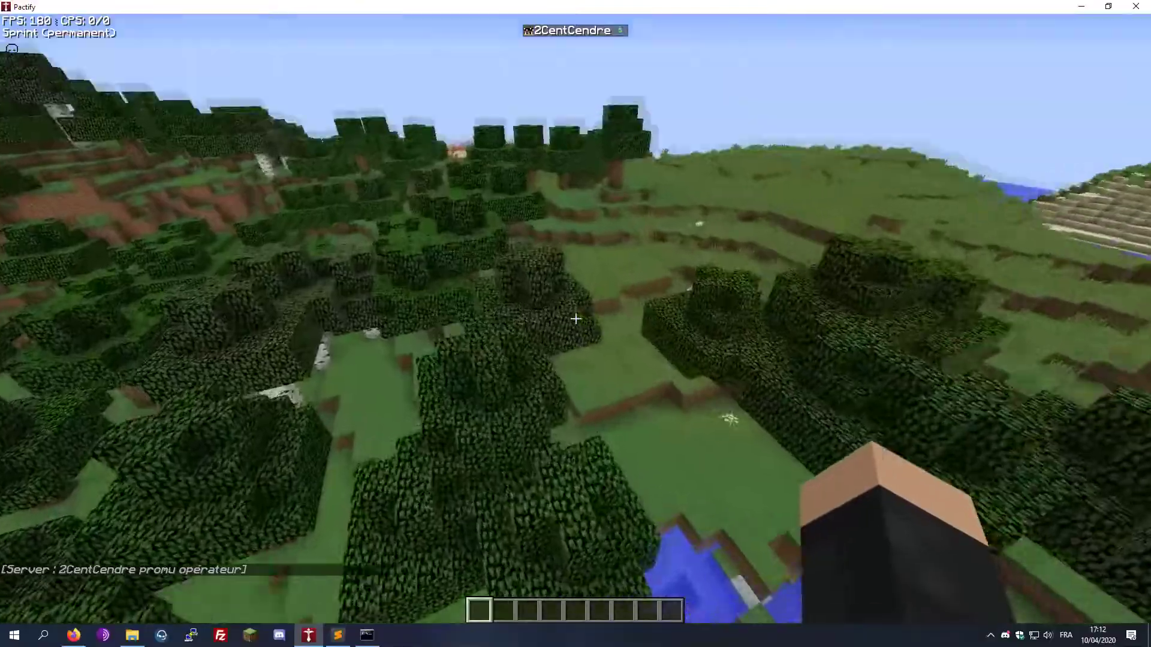
# Step: List the server's installed plugins from the in-game chat with the /pl command
pyautogui.press('/')
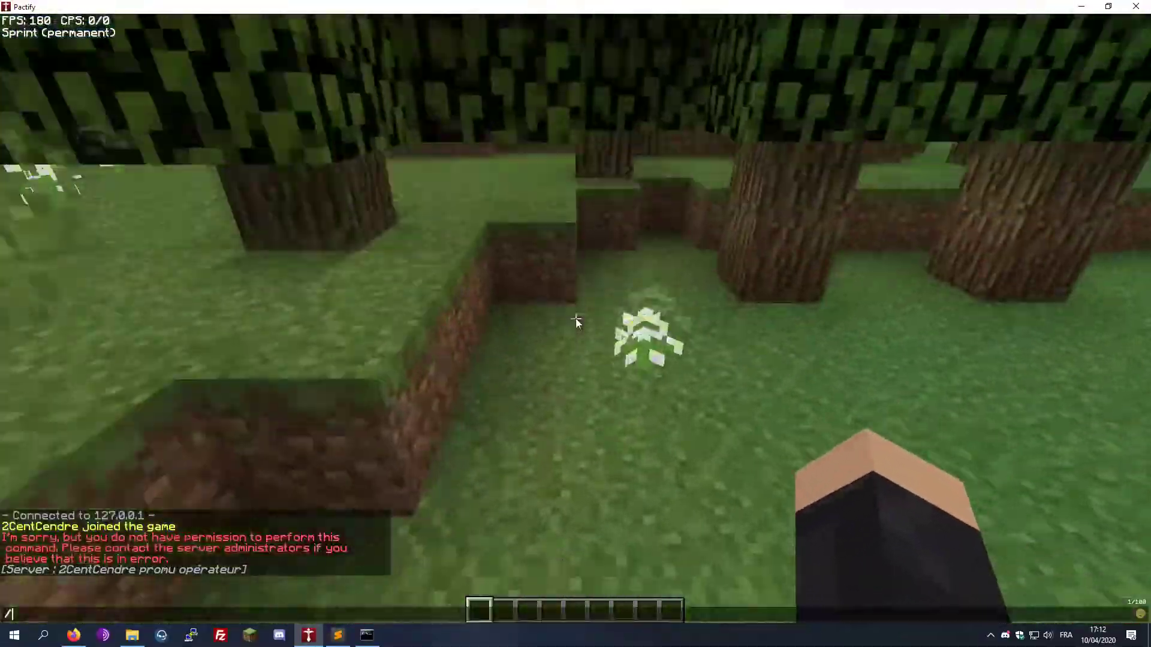
pyautogui.write('pl')
pyautogui.press('Return')
pyautogui.press('space')
pyautogui.press('space')
pyautogui.press('space')
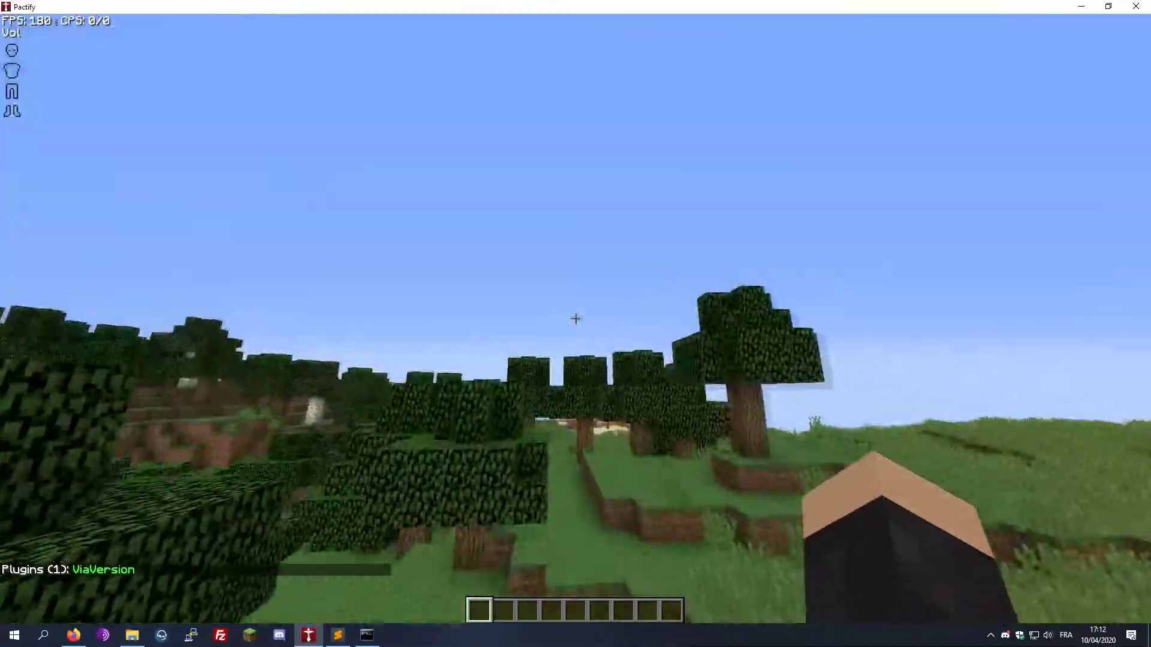
pyautogui.press('Tab')
pyautogui.press('z')
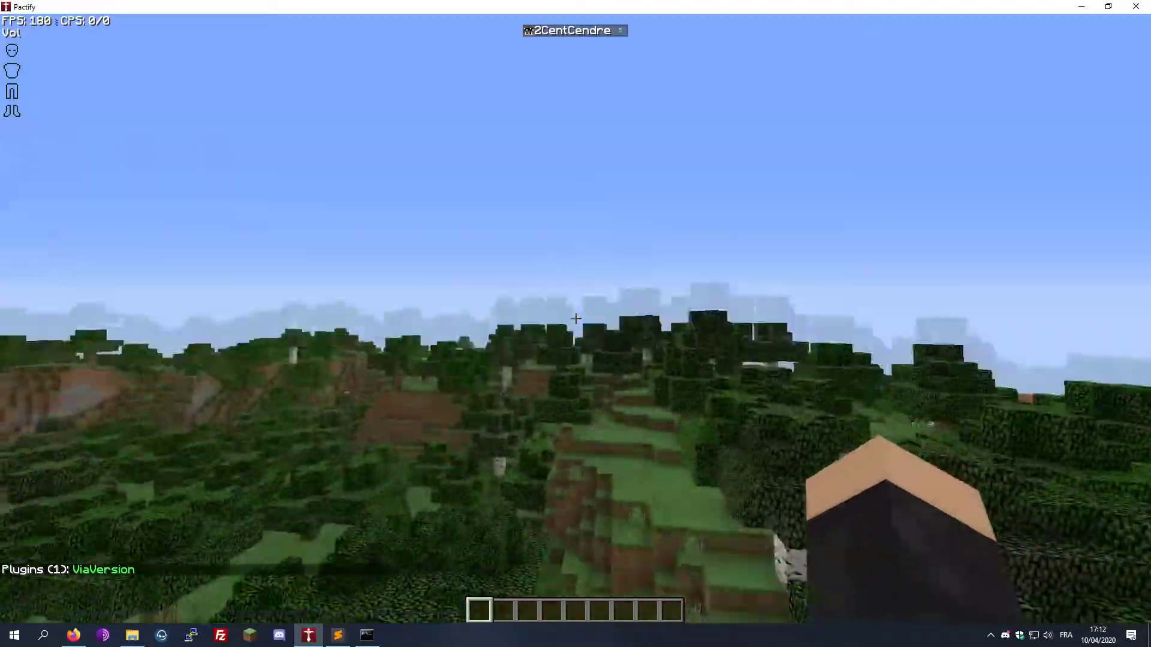
pyautogui.press('z')
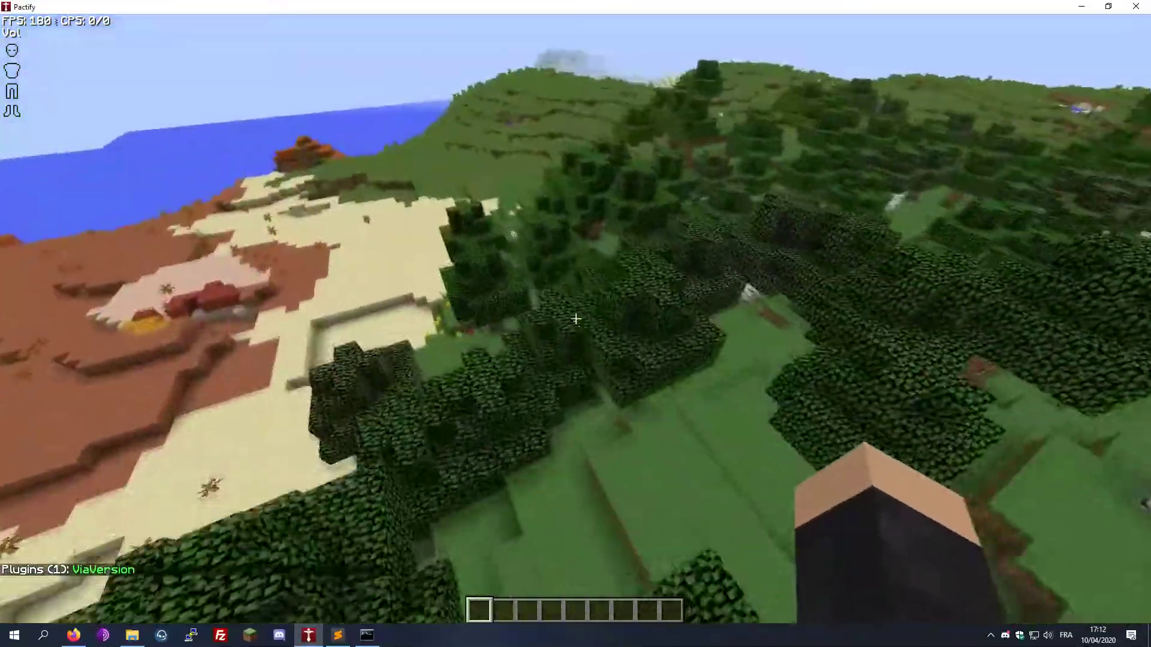
pyautogui.press('space')
pyautogui.press('space')
pyautogui.press('z')
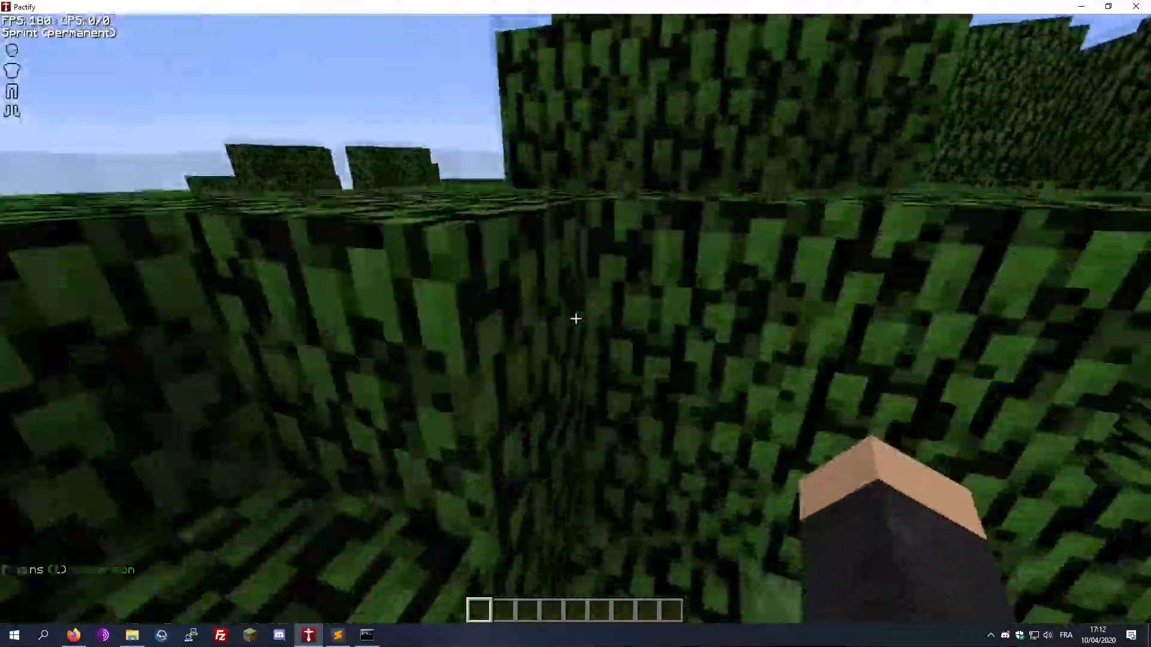
pyautogui.press('space')
pyautogui.press('z')
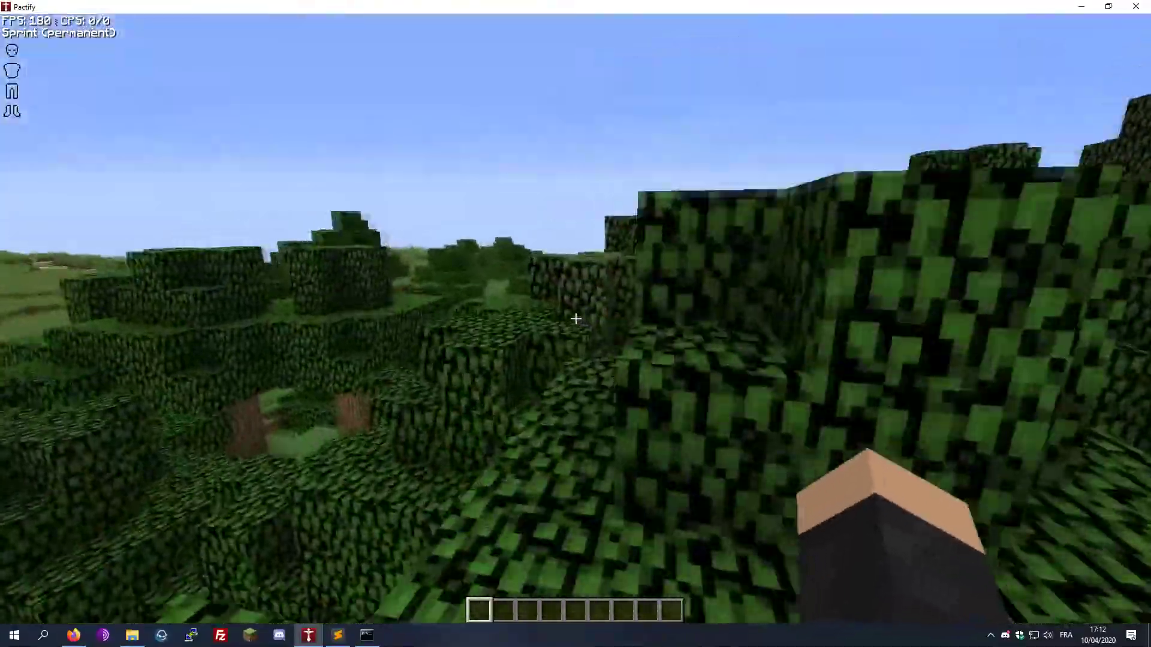
pyautogui.press('z')
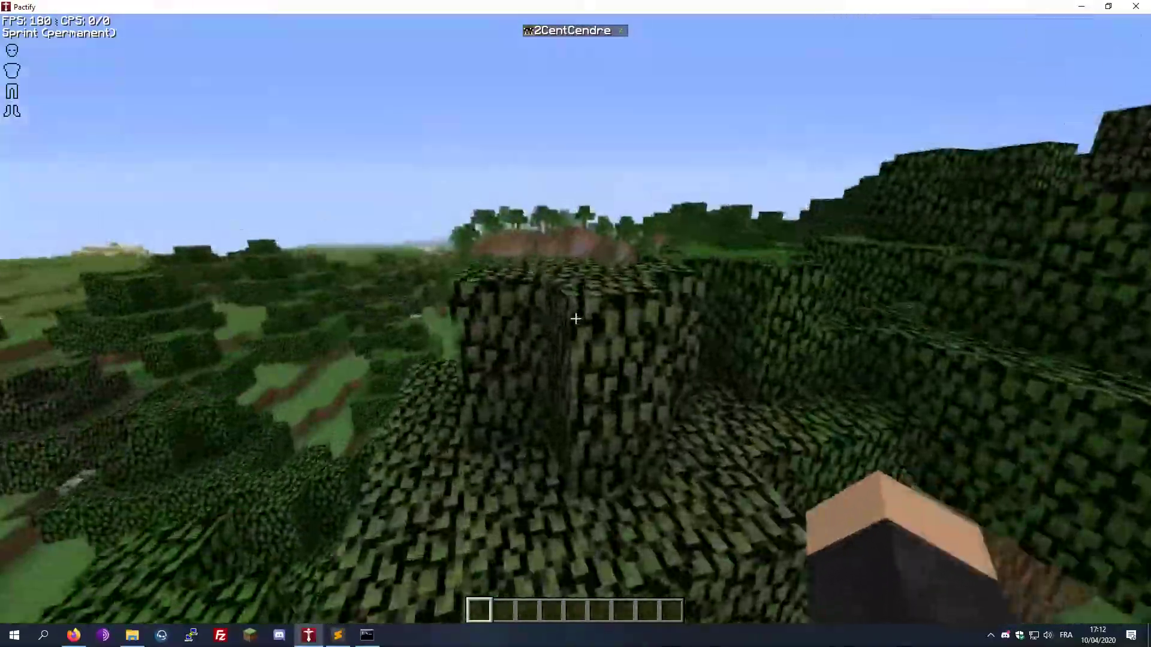
pyautogui.press('z')
pyautogui.press('space')
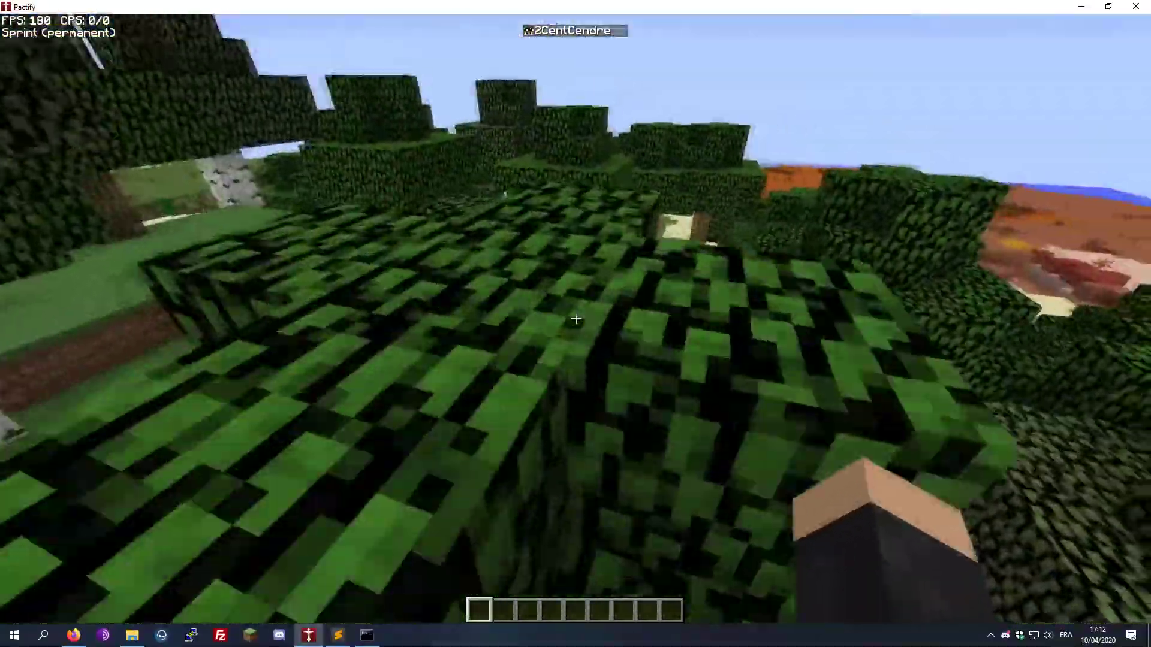
pyautogui.press('z')
pyautogui.press('z')
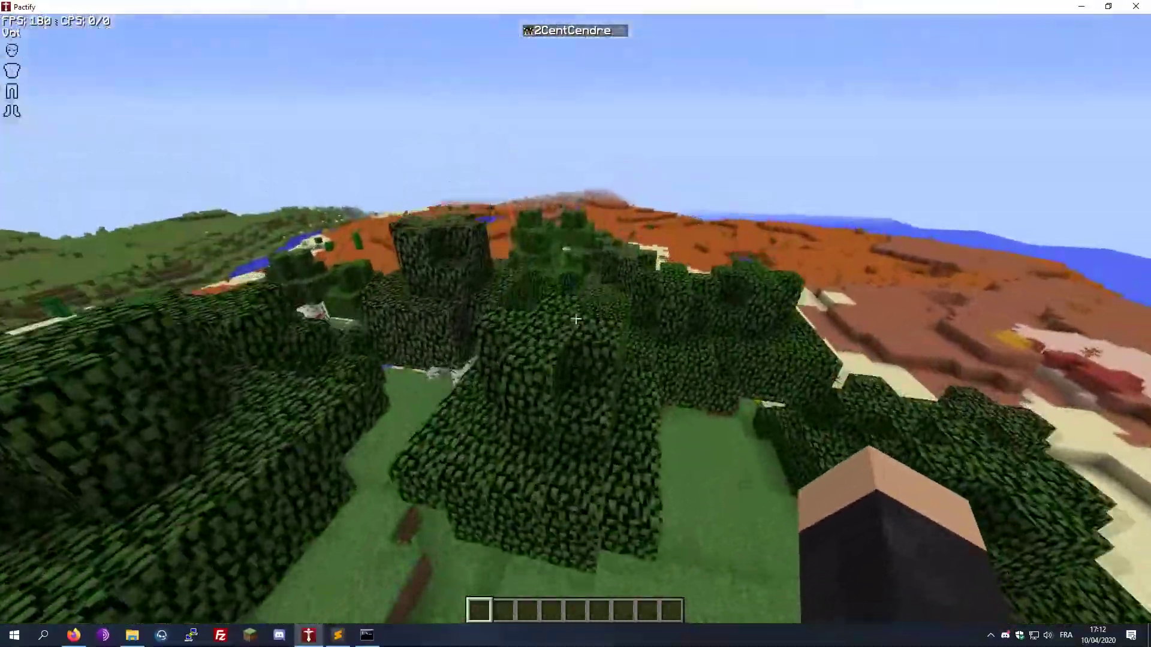
pyautogui.press('space')
pyautogui.press('space')
pyautogui.press('z')
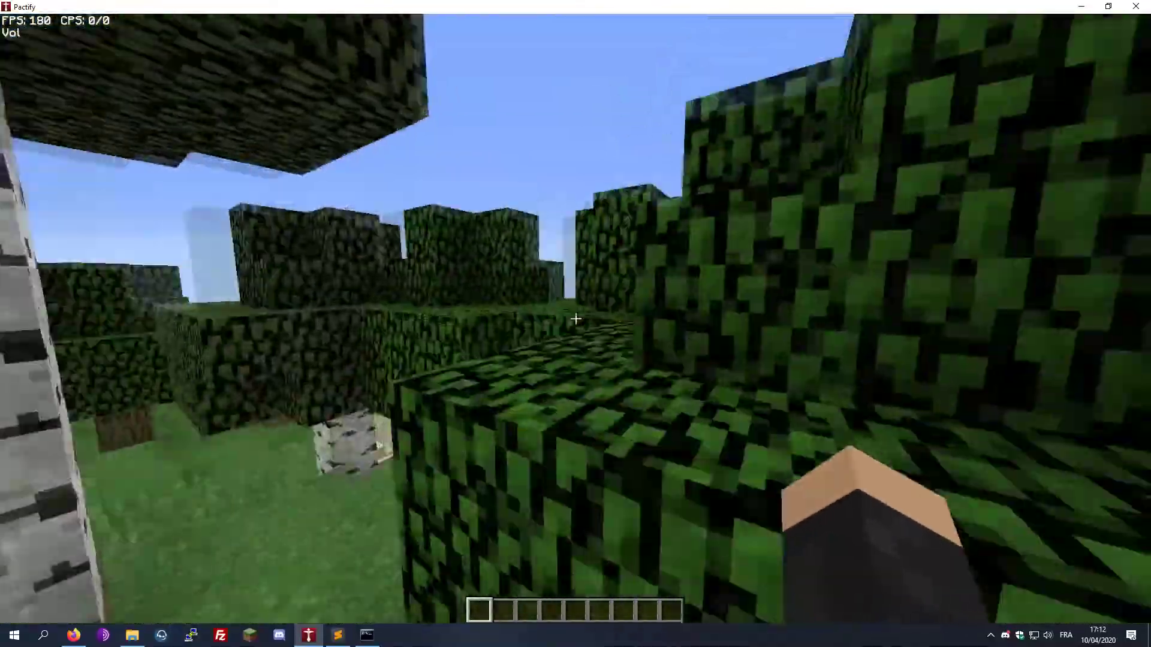
pyautogui.press('space')
pyautogui.press('space')
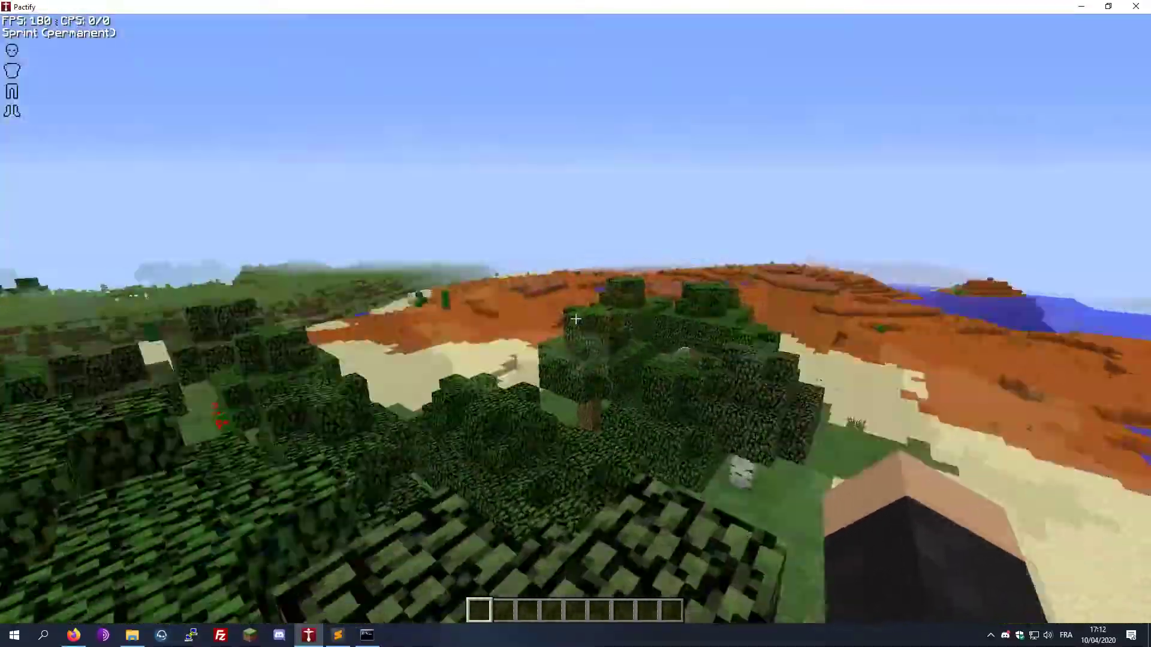
pyautogui.press('z')
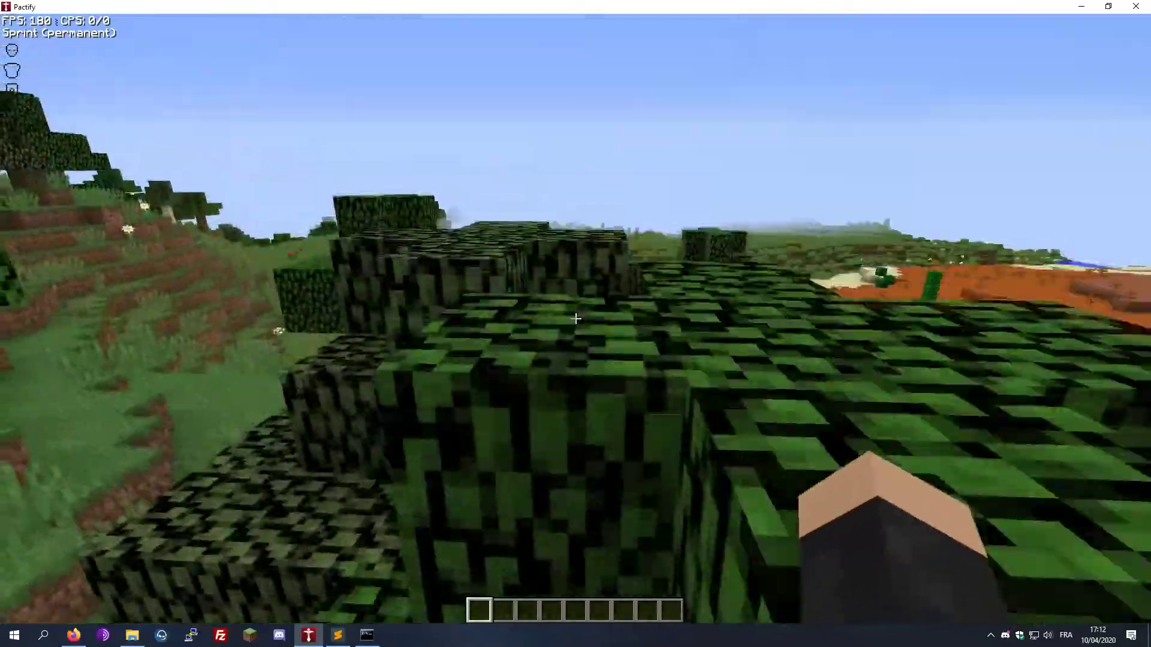
pyautogui.press('z')
pyautogui.press('space')
pyautogui.press('space')
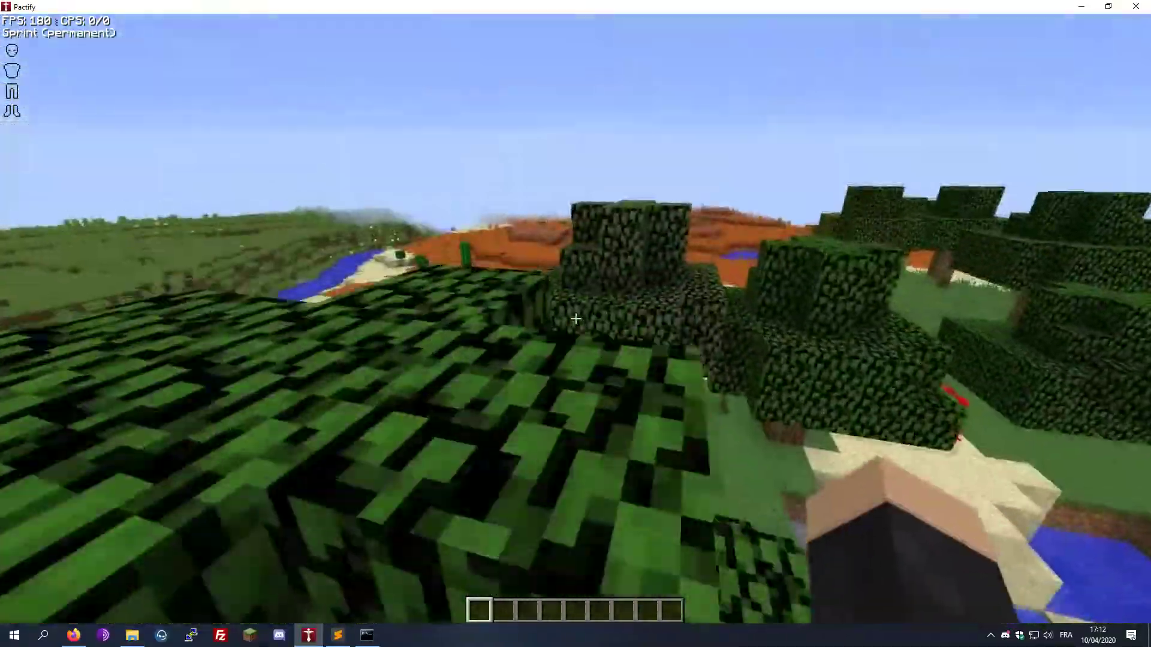
pyautogui.press('z')
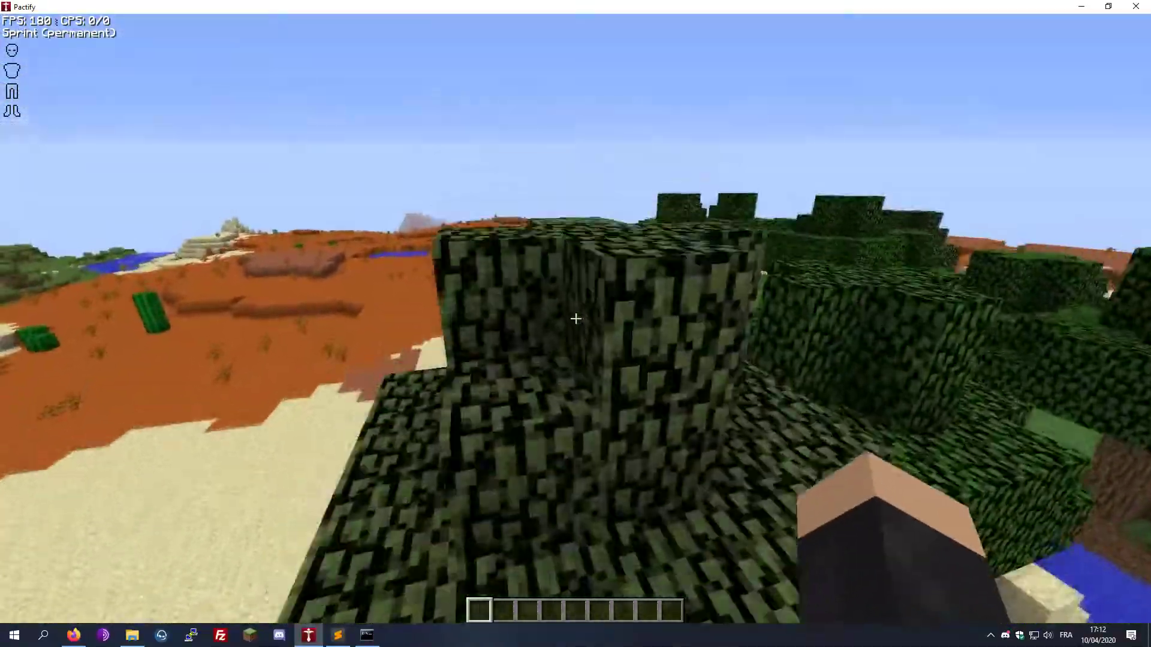
pyautogui.press('z')
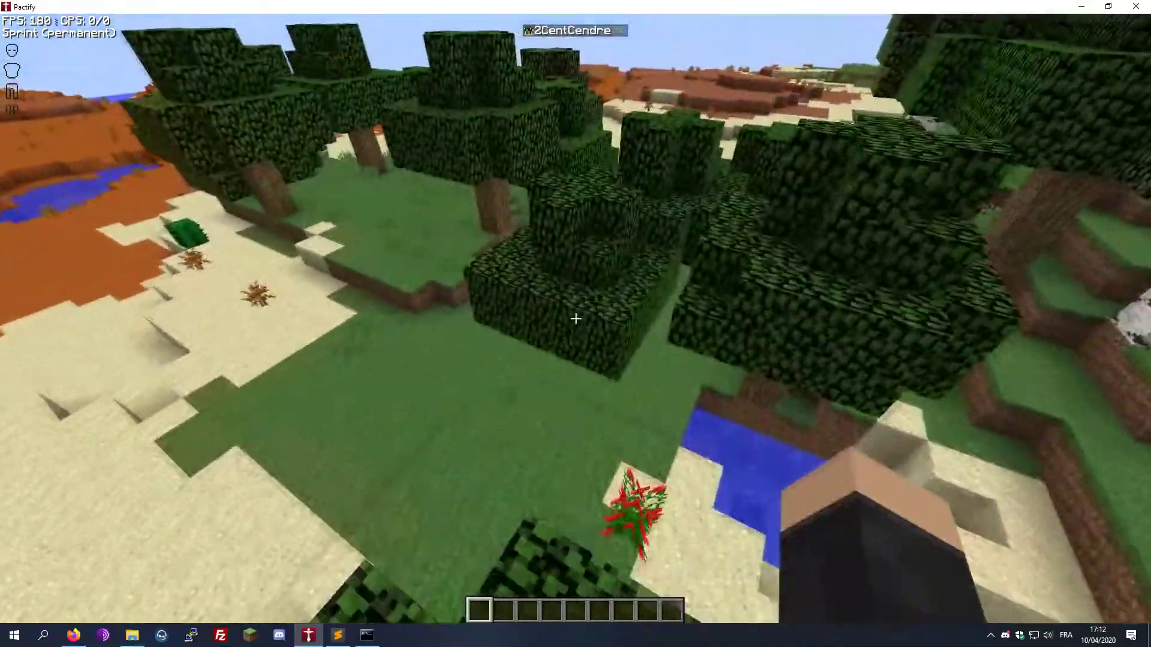
pyautogui.press('z')
pyautogui.press('space')
pyautogui.press('space')
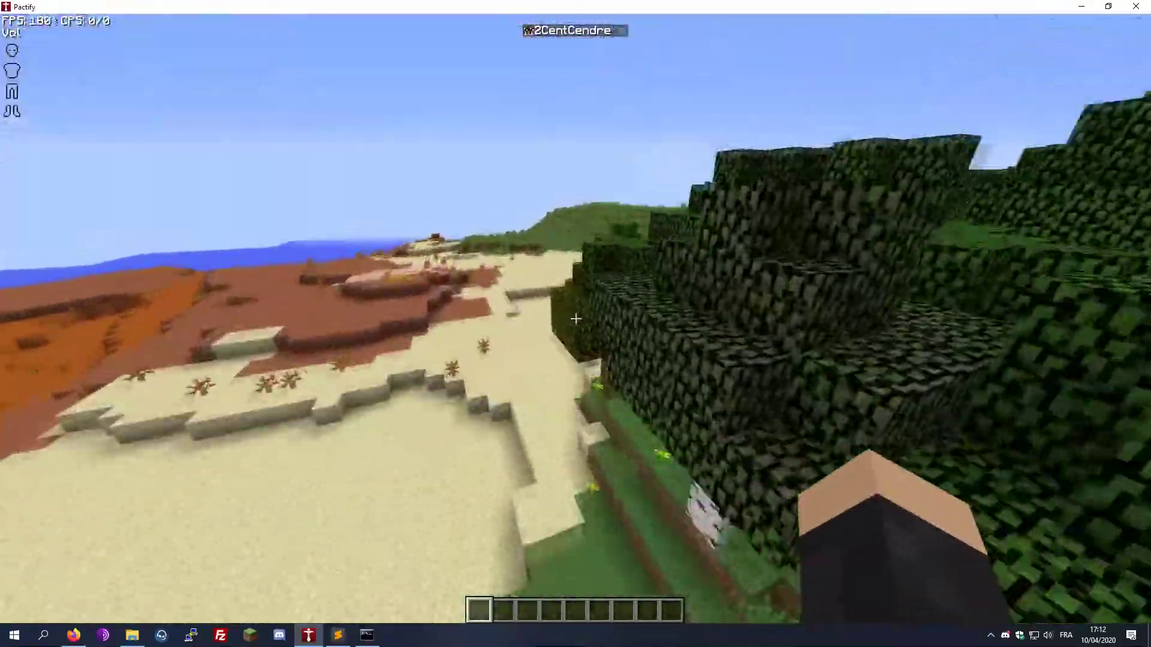
pyautogui.press('z')
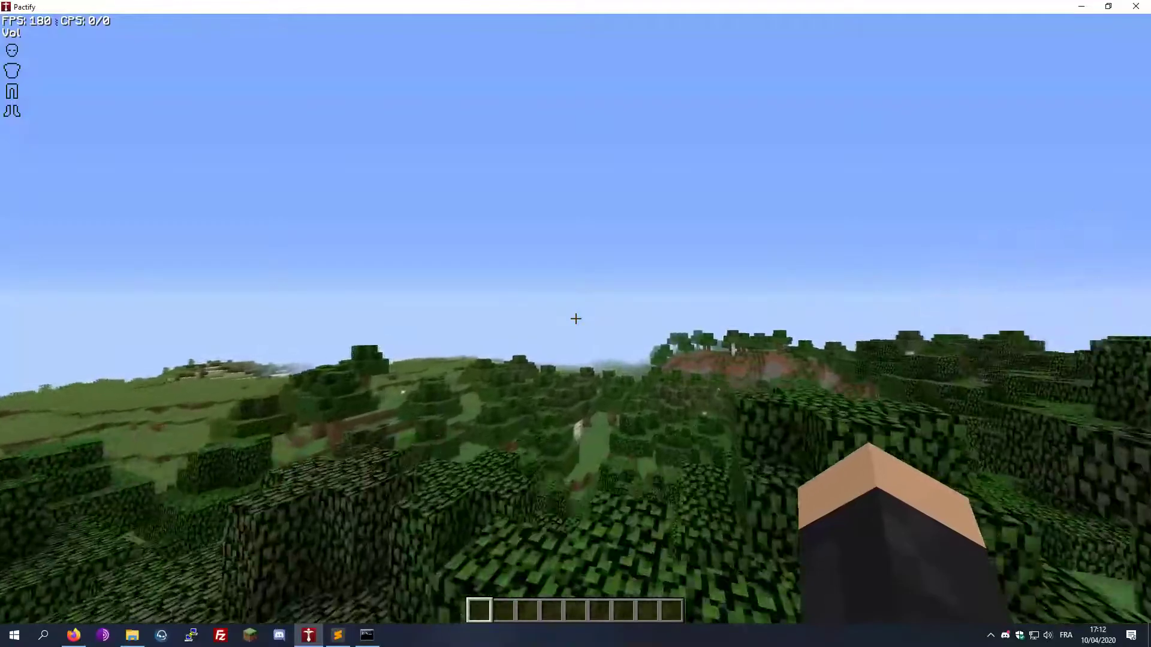
pyautogui.press('z')
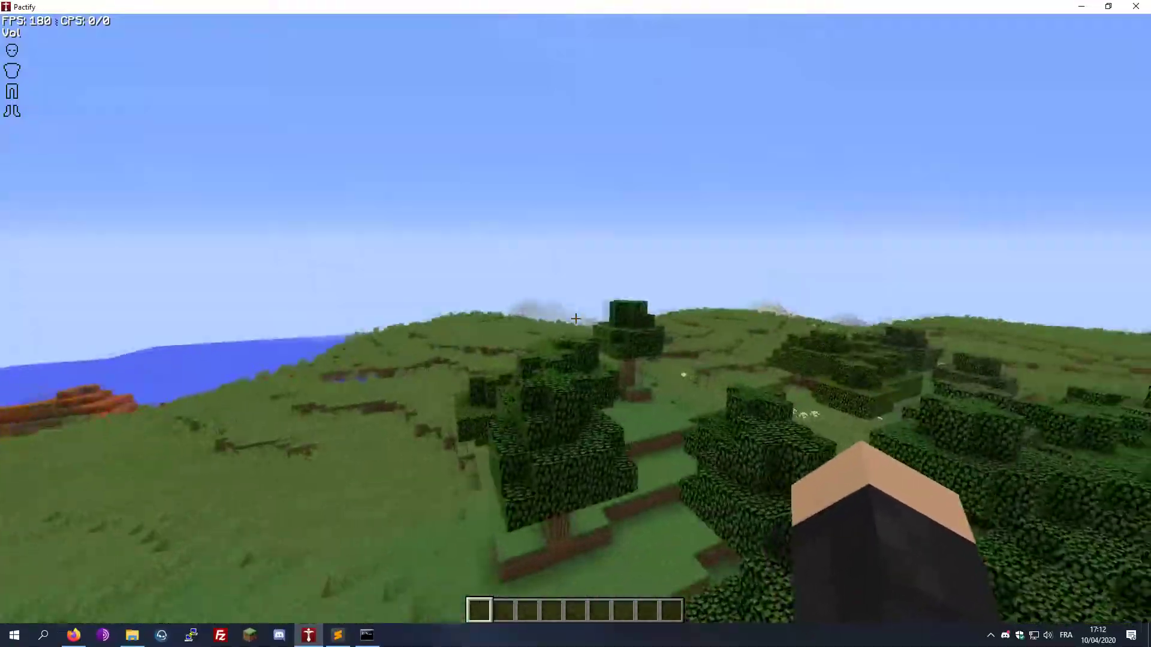
pyautogui.press('z')
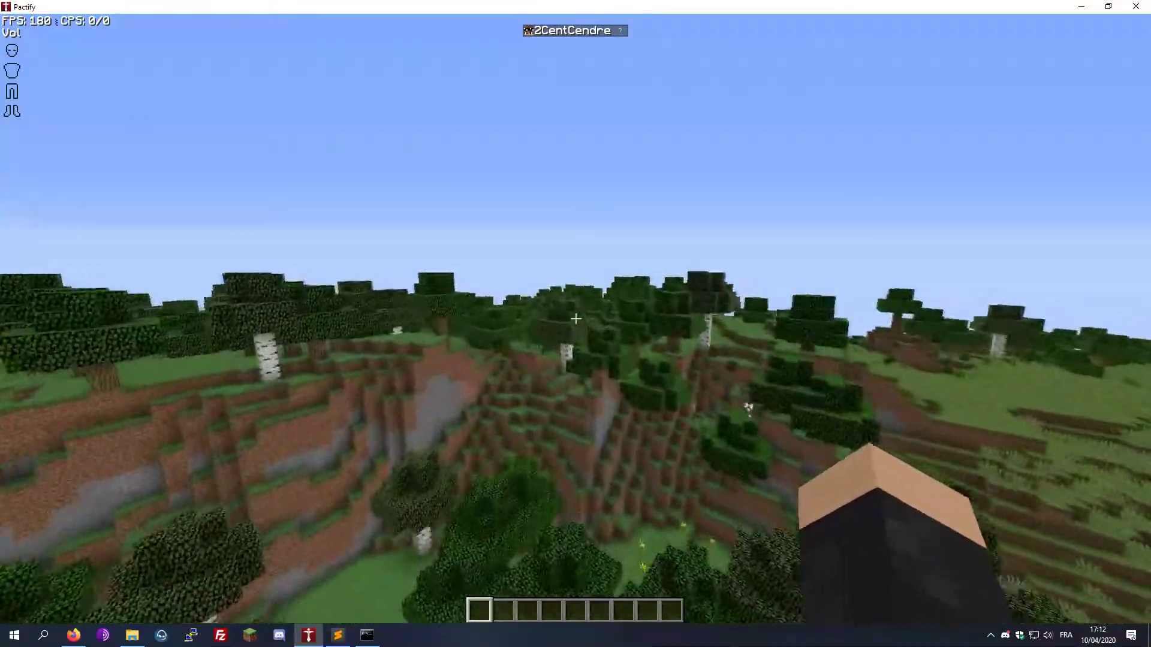
pyautogui.press('z')
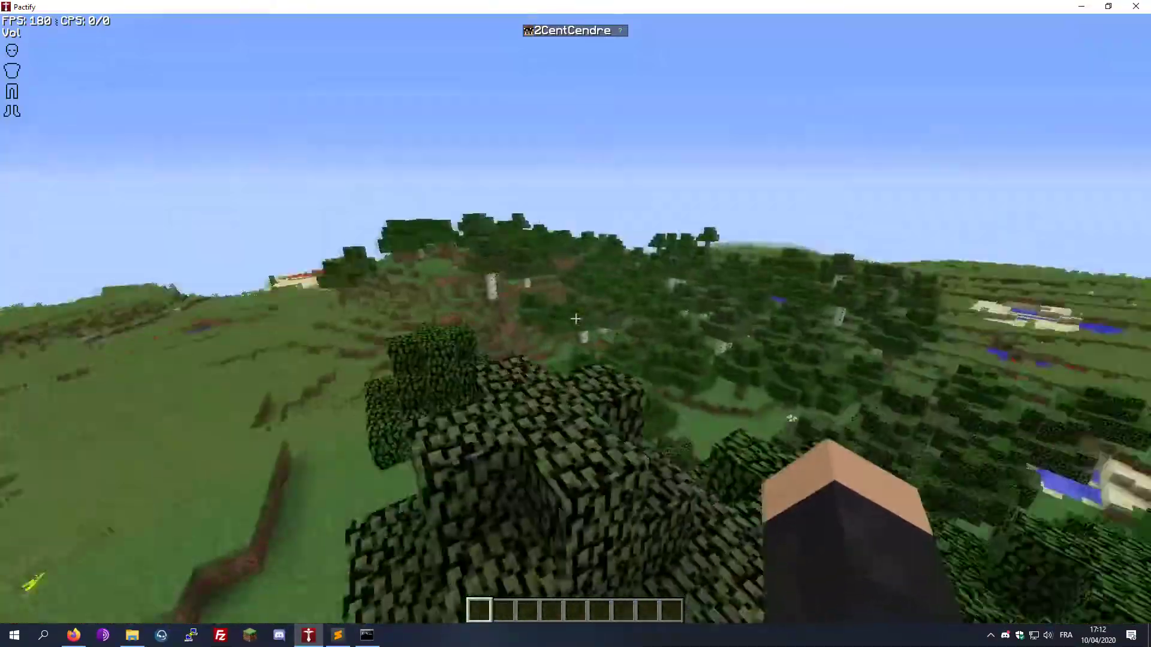
pyautogui.press('z')
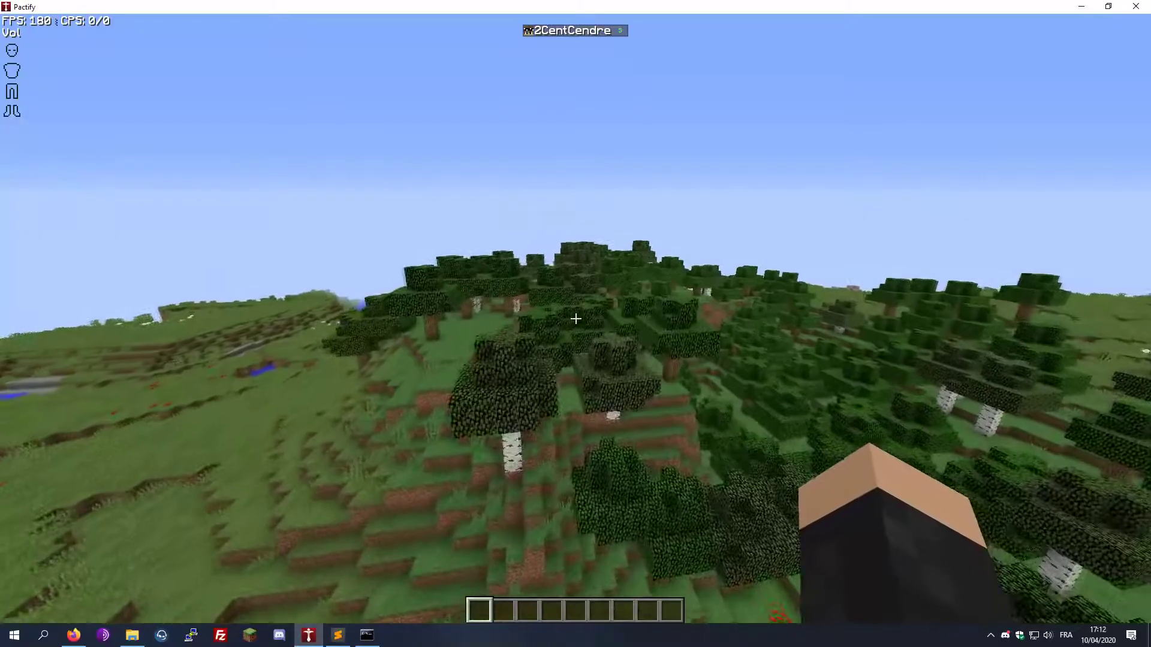
pyautogui.press('z')
pyautogui.press('shift')
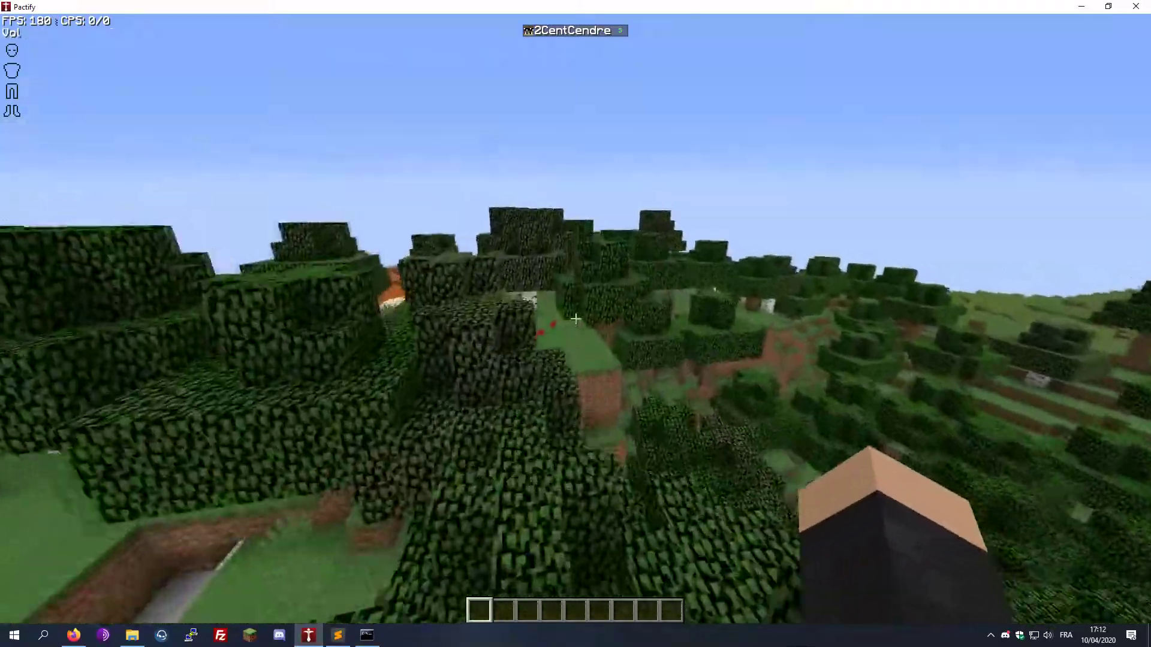
pyautogui.press('z')
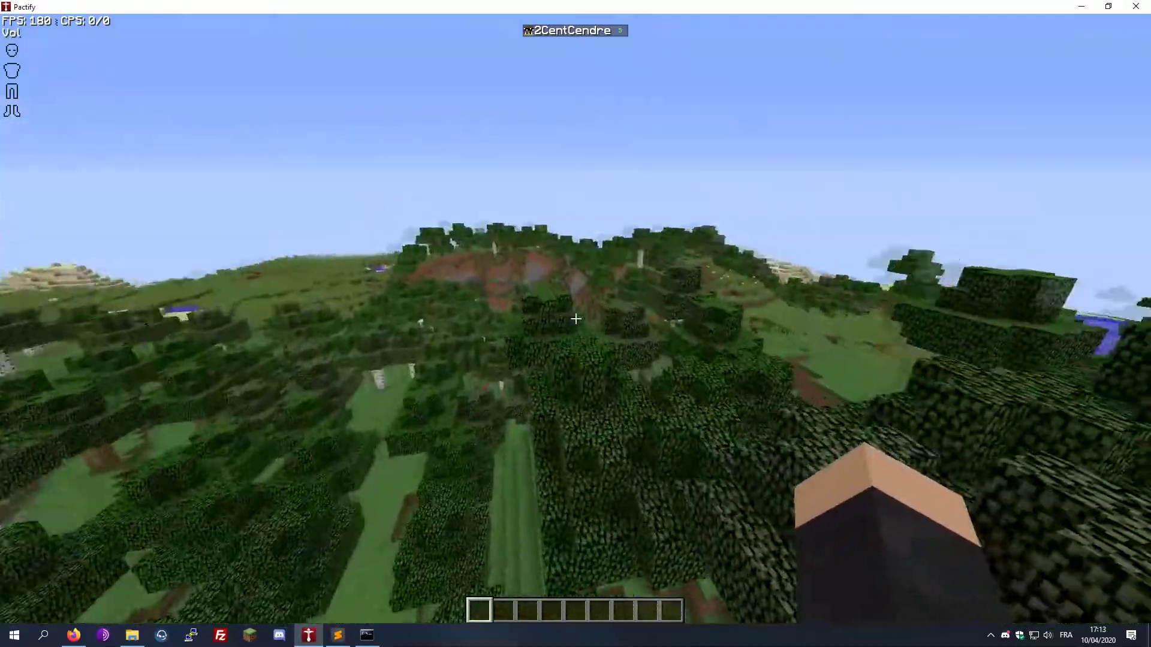
pyautogui.press('z')
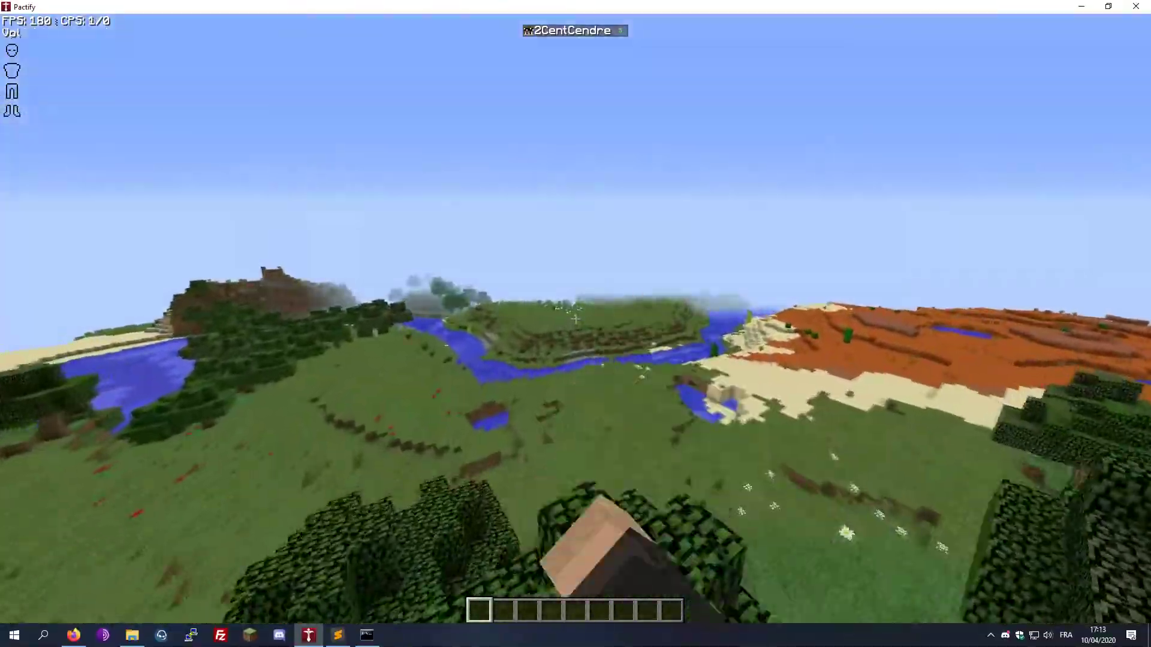
pyautogui.click(576, 319)
pyautogui.press('z')
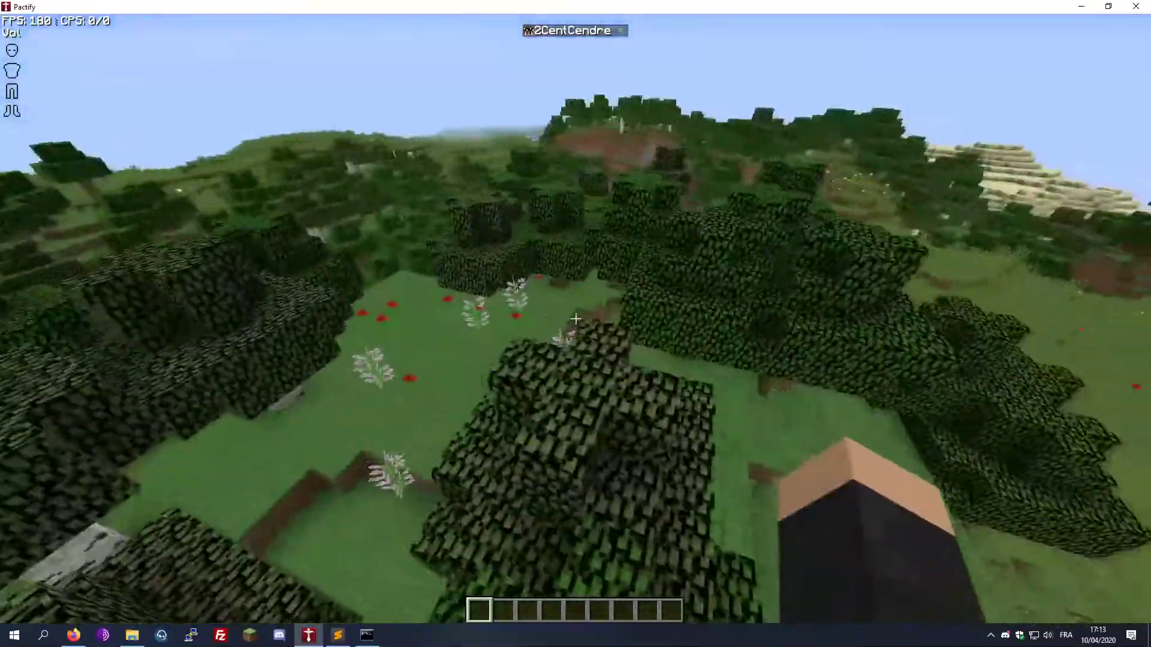
pyautogui.press('F5')
pyautogui.press('F5')
pyautogui.press('F5')
pyautogui.press('z')
pyautogui.press('space')
pyautogui.press('space')
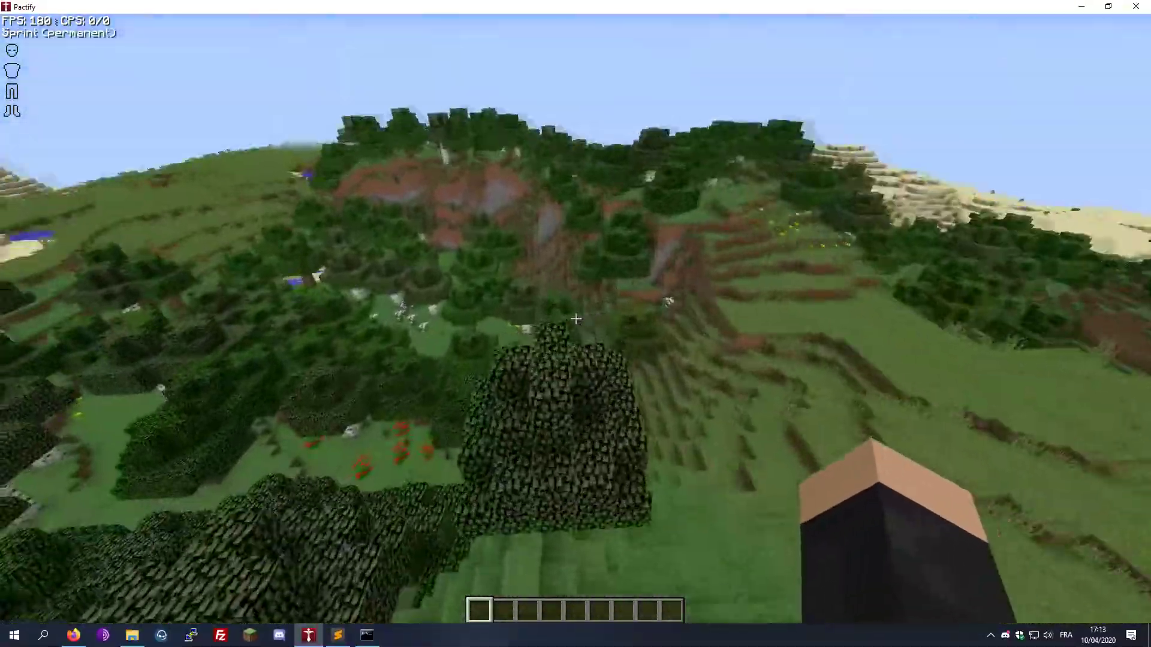
pyautogui.press('space')
pyautogui.press('space')
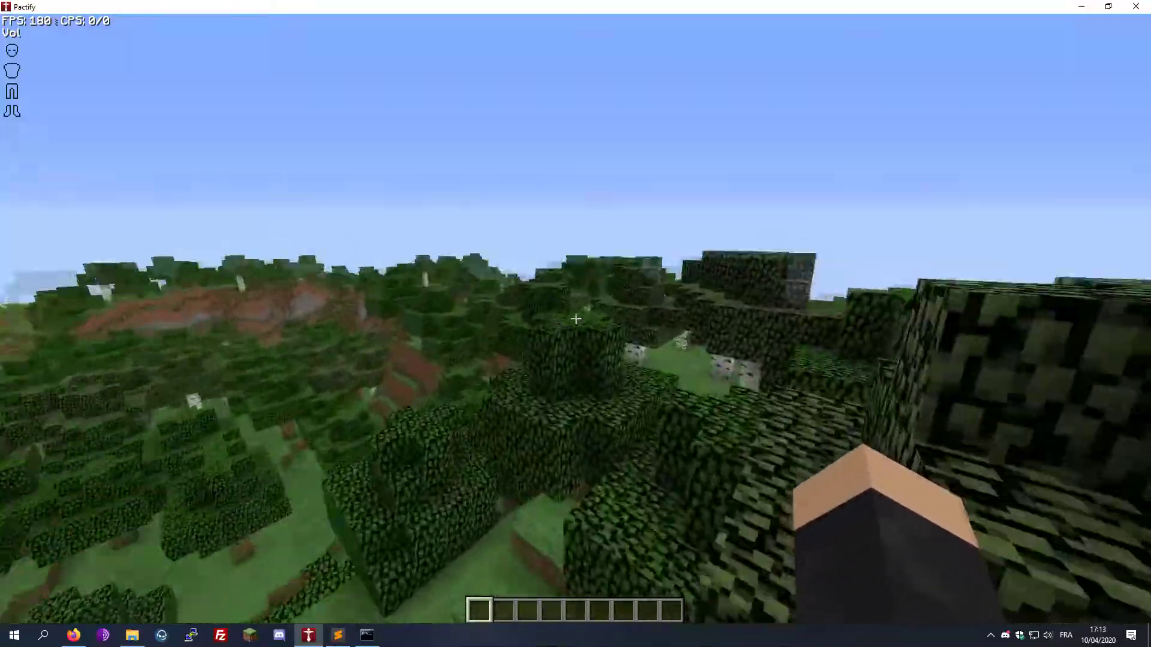
pyautogui.press('w')
pyautogui.press('space')
pyautogui.press('space')
pyautogui.press('Tab')
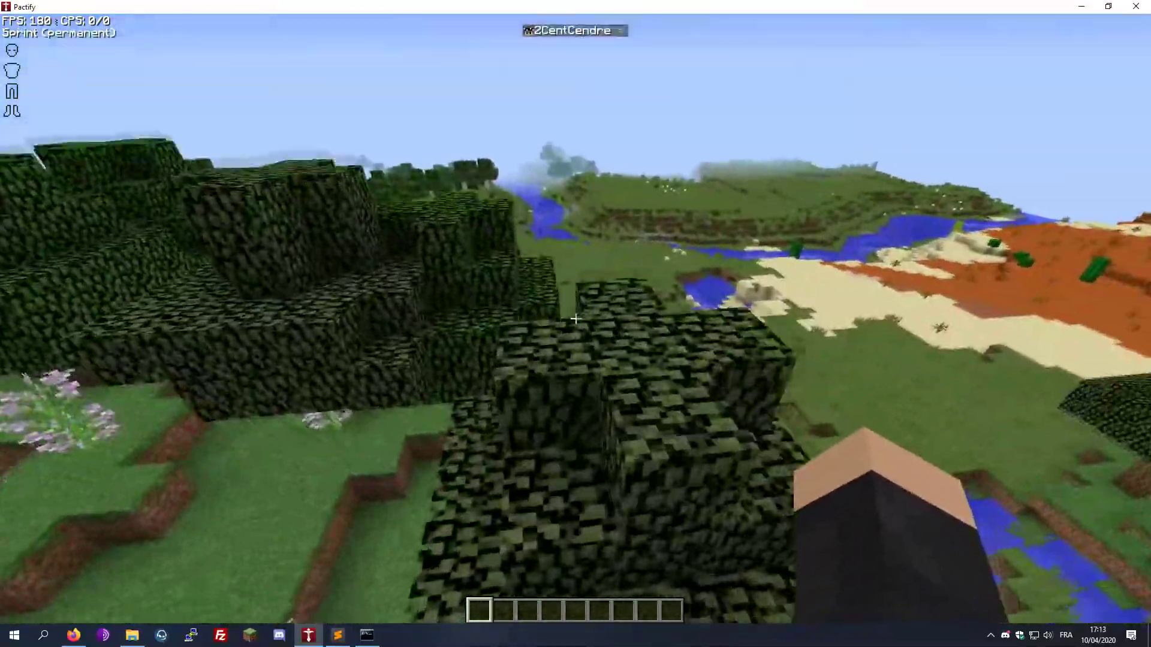
pyautogui.press('w')
pyautogui.press('space')
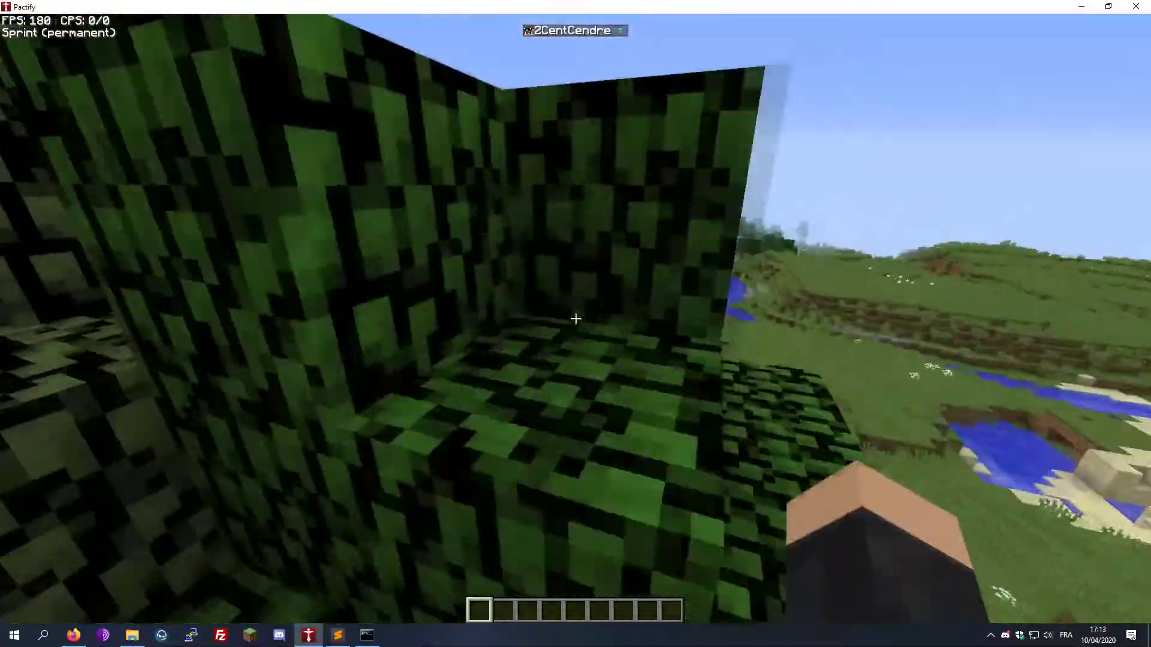
pyautogui.press('space')
pyautogui.press('space')
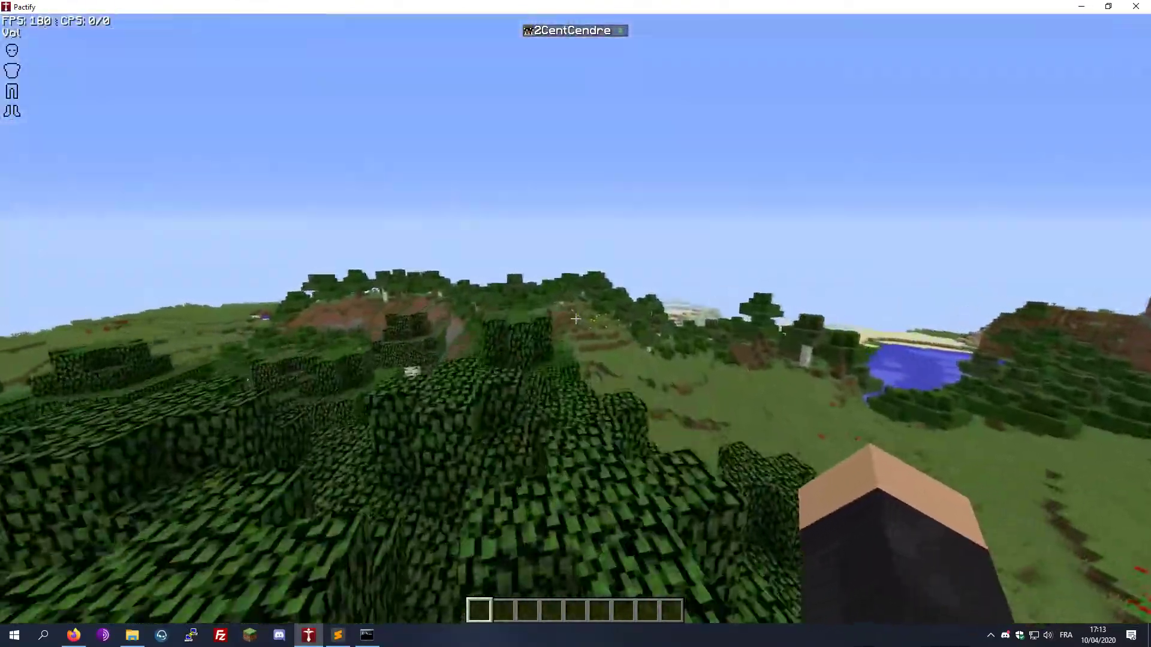
pyautogui.press('F5')
pyautogui.press('F5')
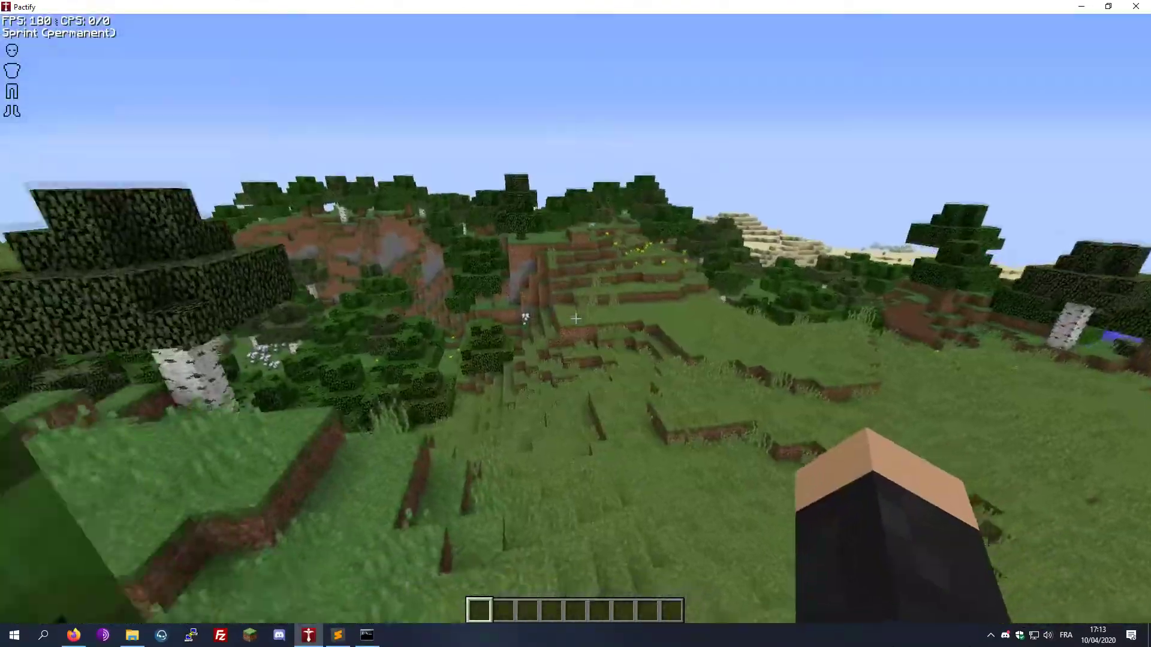
pyautogui.press('w')
pyautogui.press('space')
pyautogui.press('space')
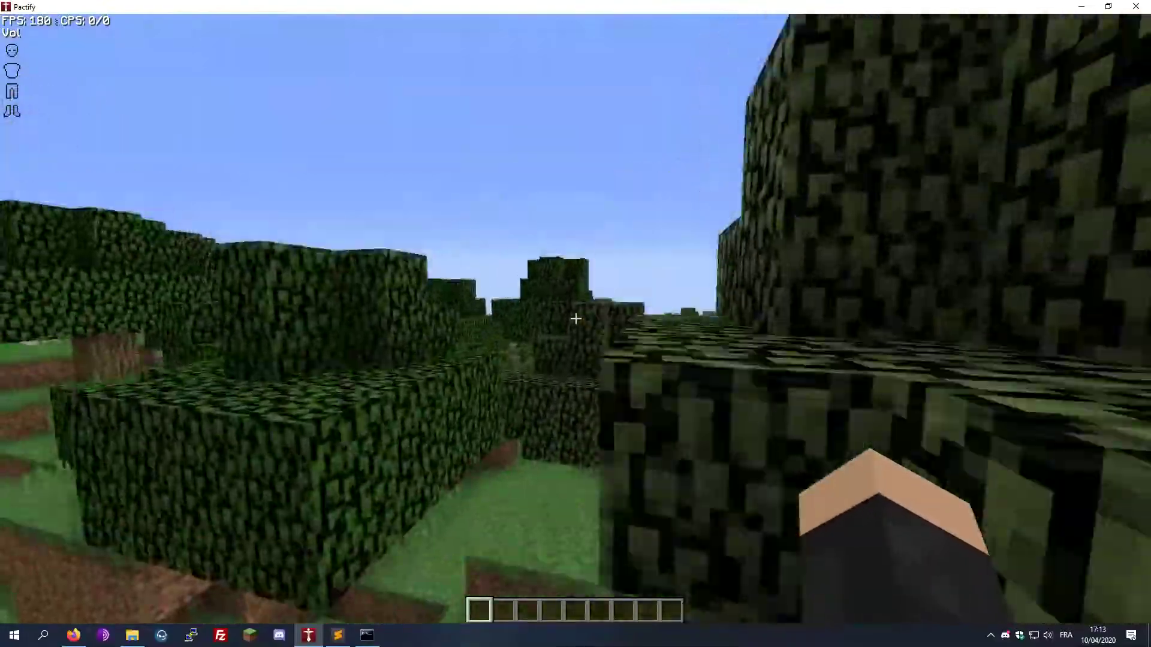
pyautogui.press('space')
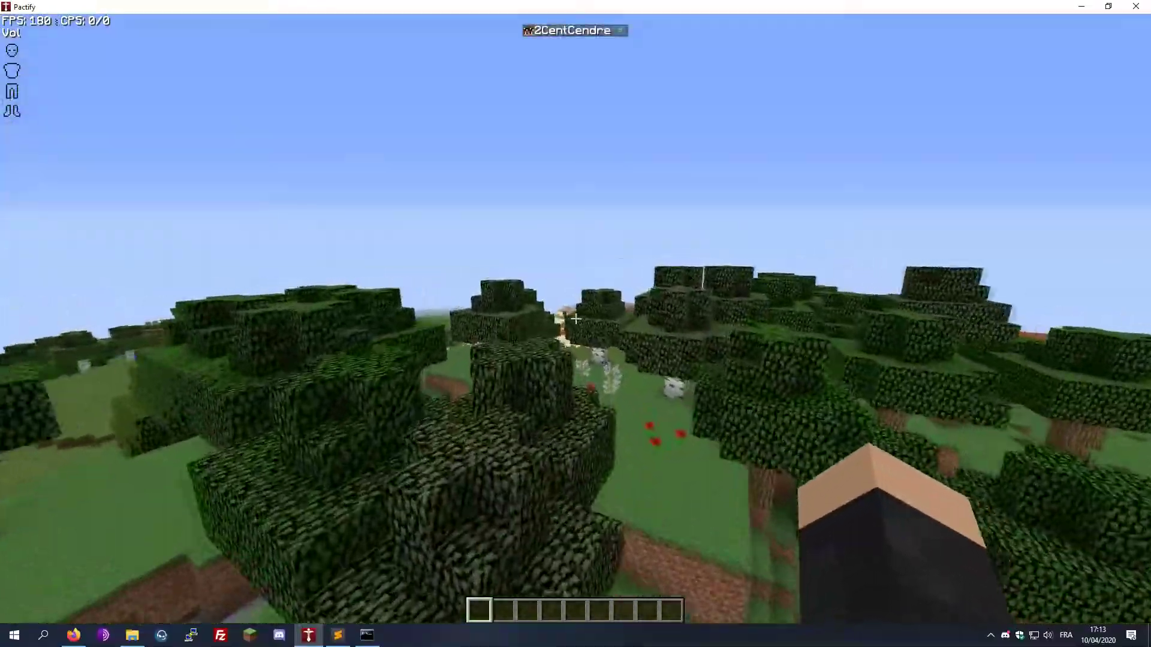
pyautogui.press('w')
pyautogui.press('space')
pyautogui.press('space')
pyautogui.press('space')
pyautogui.press('space')
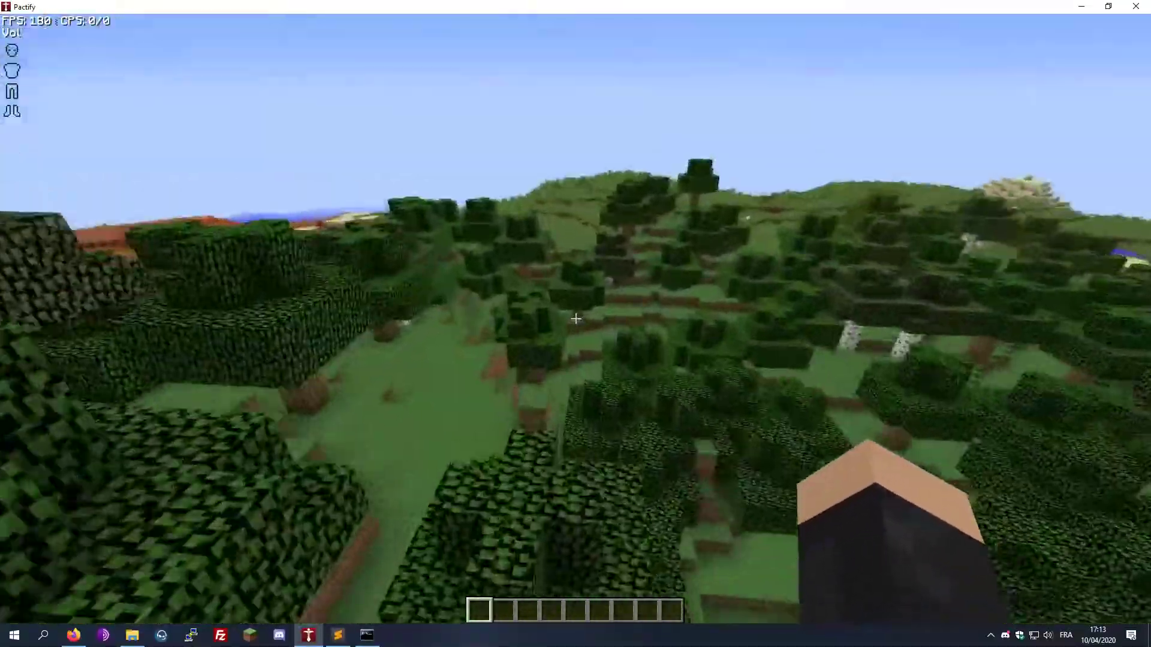
pyautogui.press('Tab')
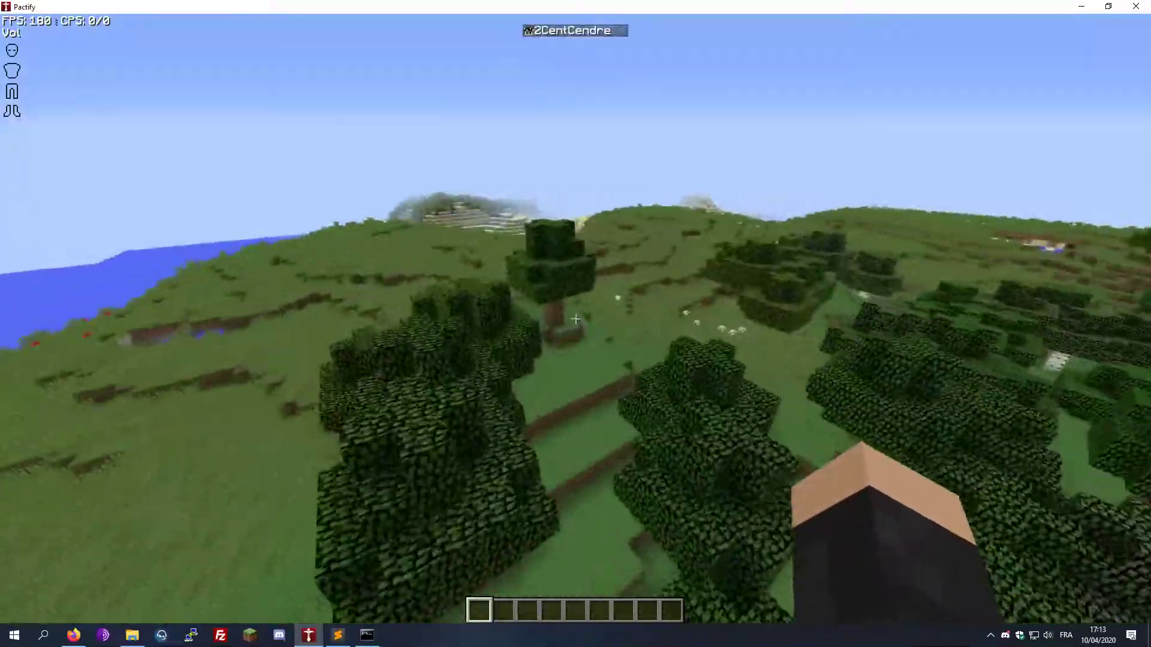
pyautogui.press('space')
pyautogui.press('space')
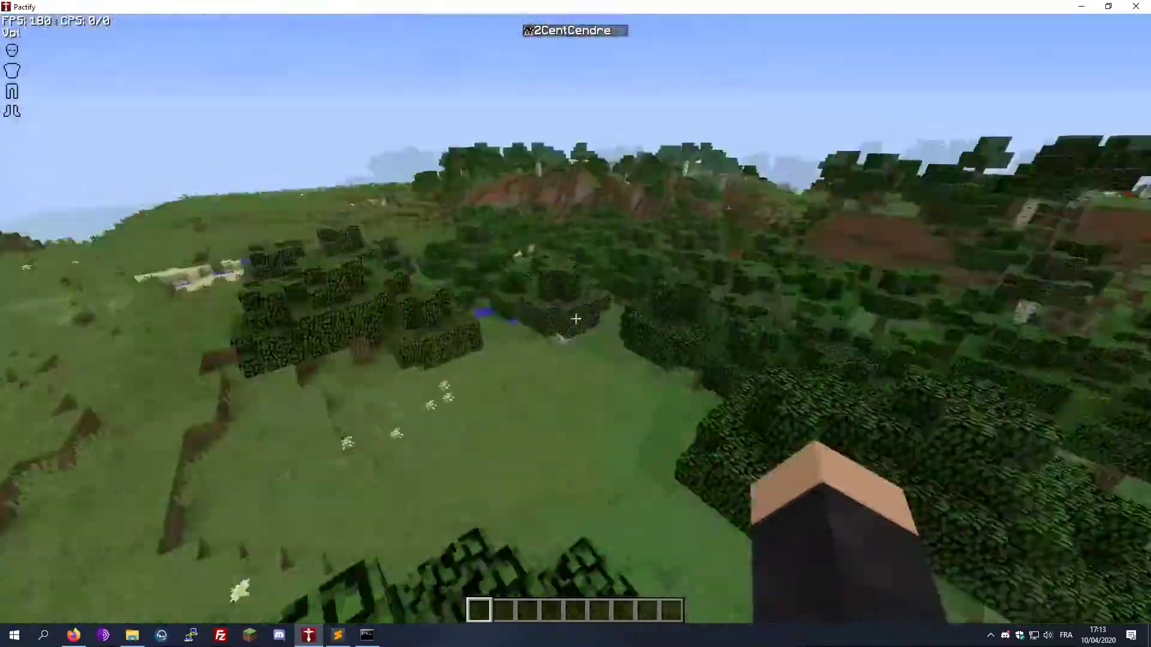
pyautogui.press('w')
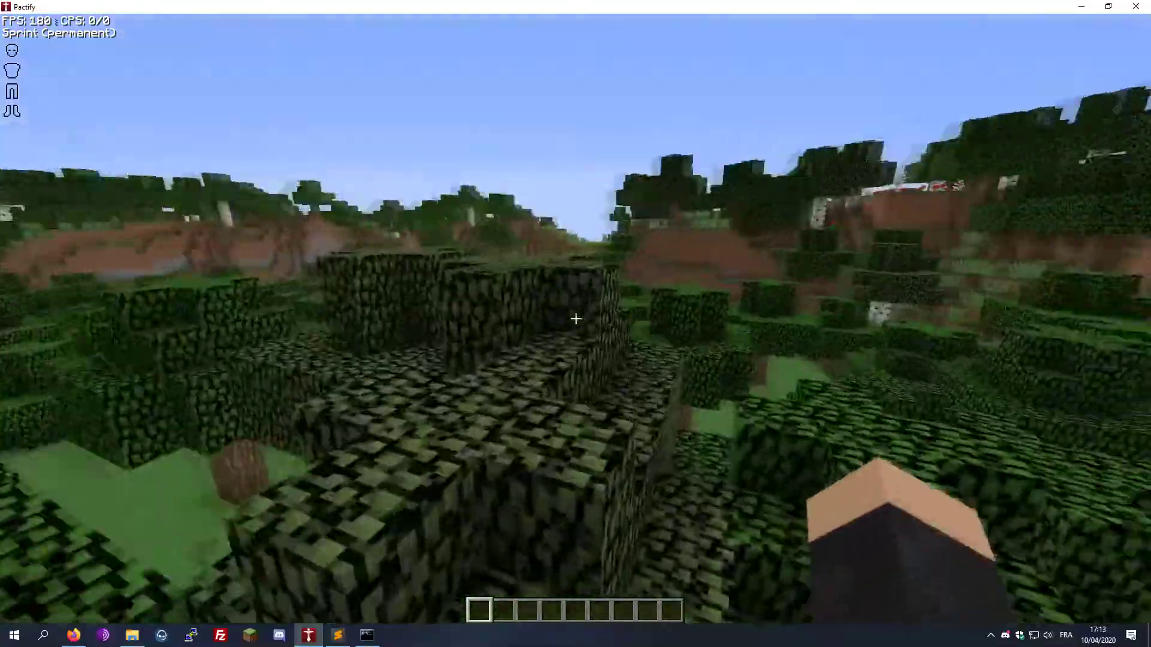
pyautogui.press('space')
pyautogui.press('w')
pyautogui.press('space')
pyautogui.press('space')
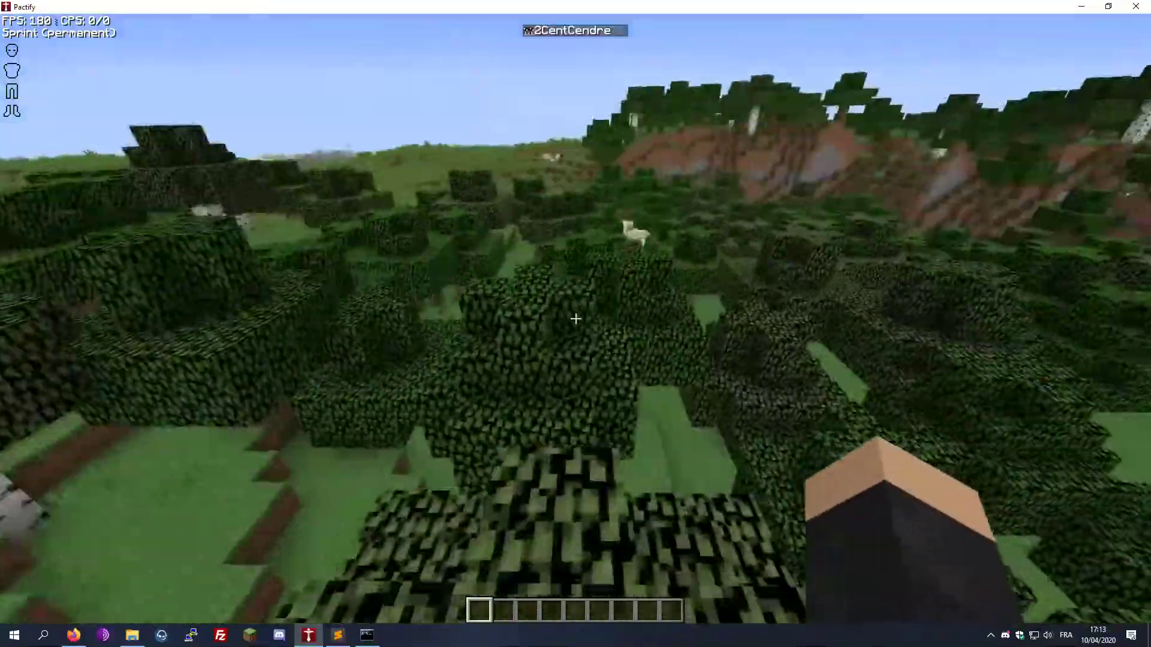
pyautogui.press('w')
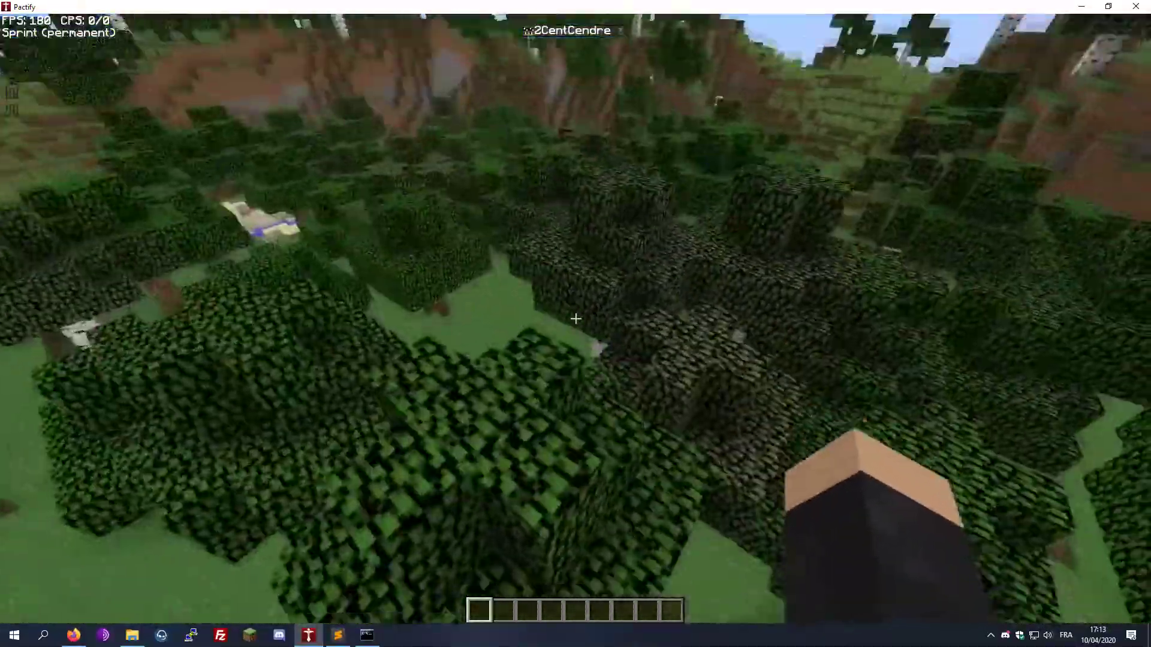
pyautogui.press('space')
pyautogui.press('w')
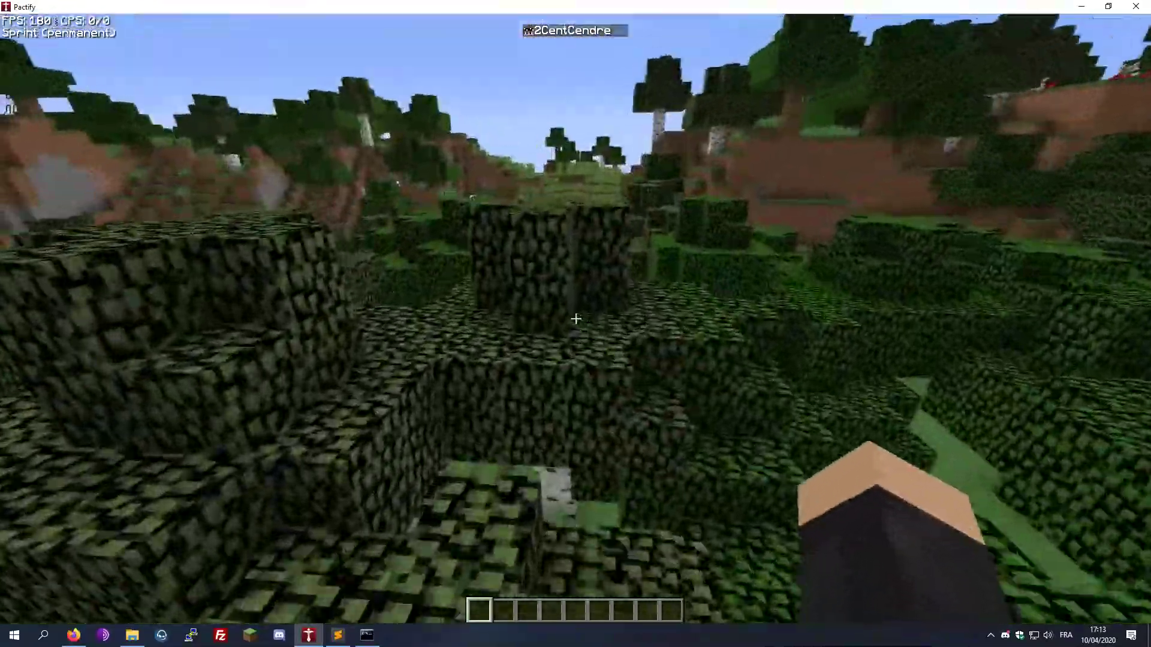
pyautogui.press('space')
pyautogui.press('w')
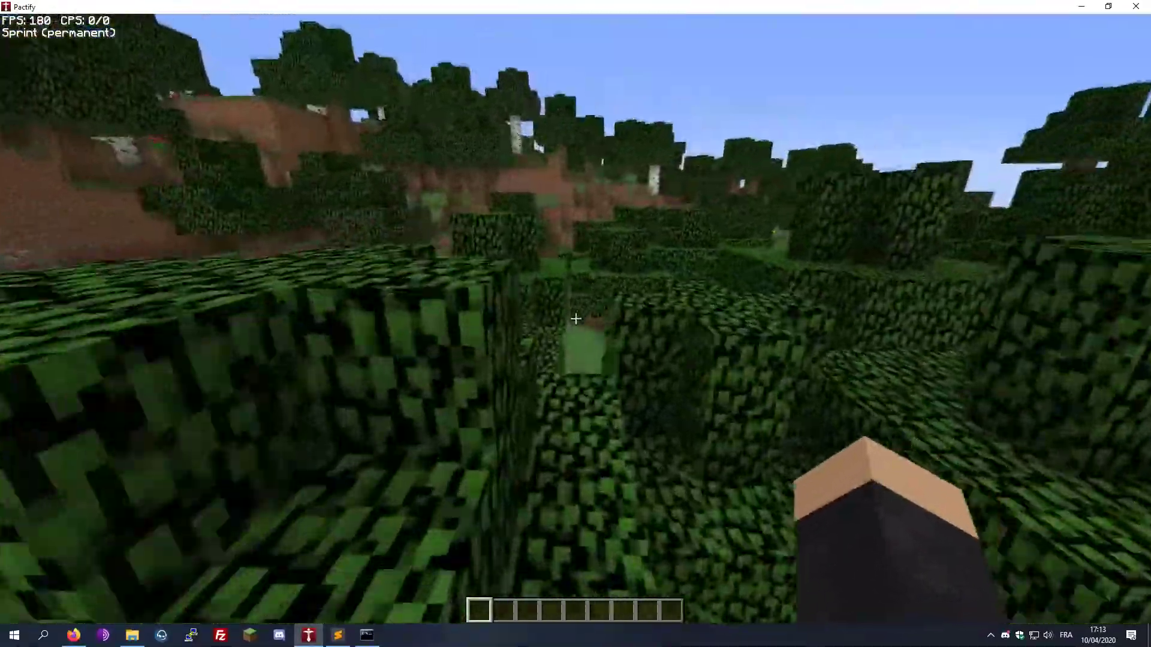
pyautogui.press('F5')
pyautogui.press('F5')
pyautogui.press('F5')
pyautogui.press('w')
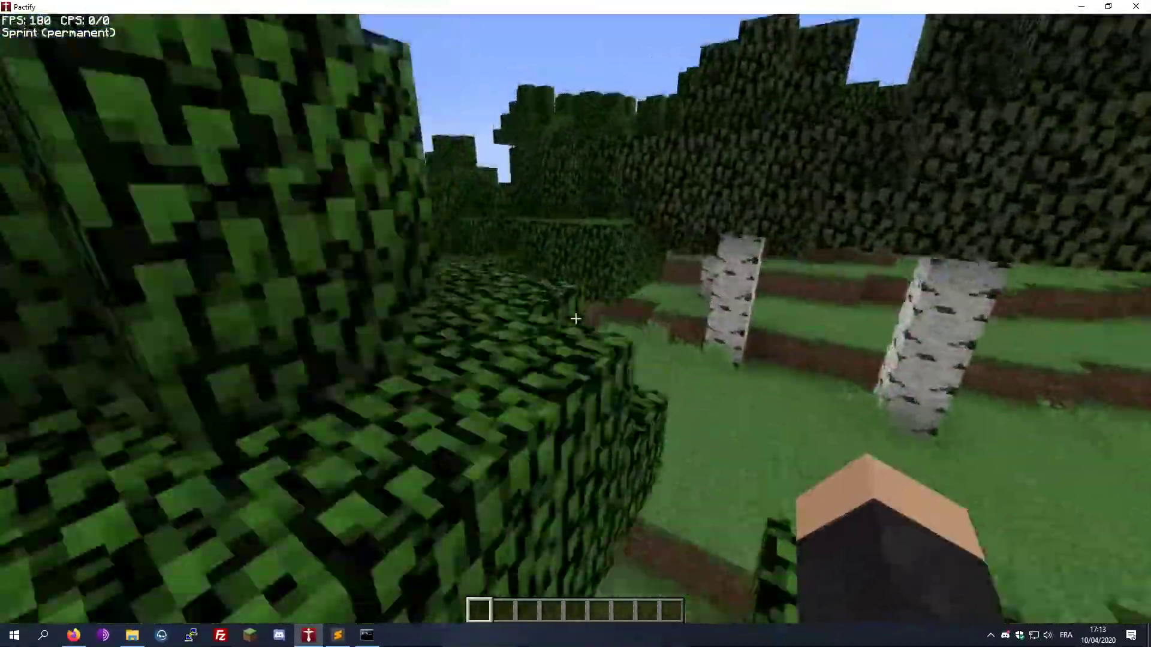
pyautogui.press('space')
pyautogui.press('space')
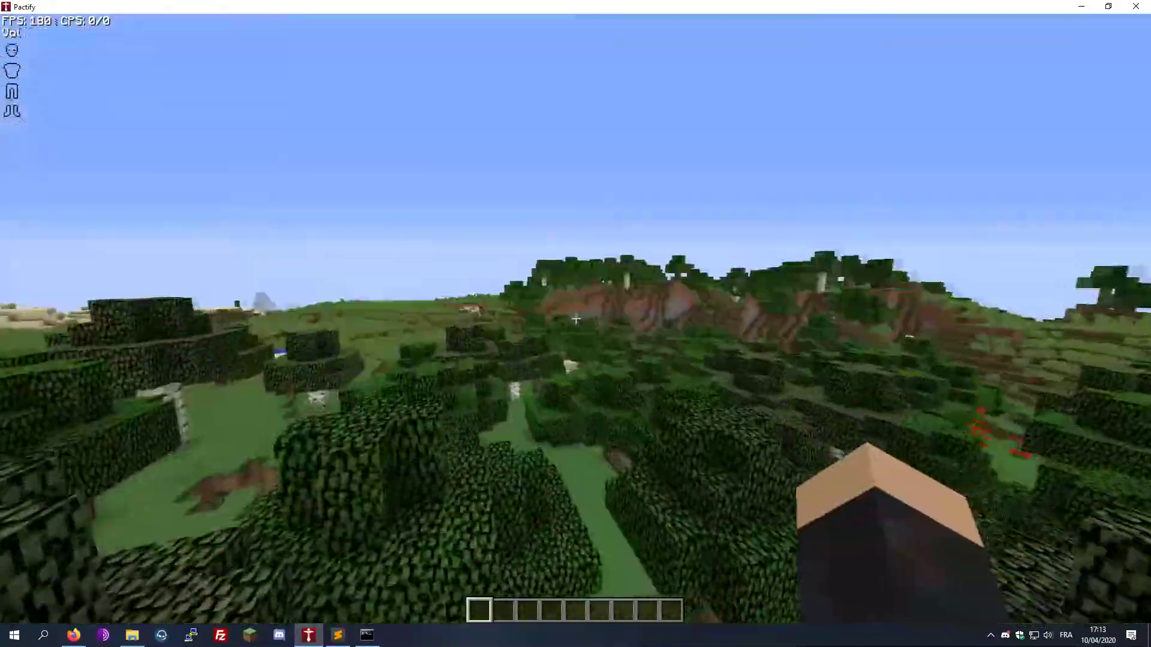
pyautogui.press('w')
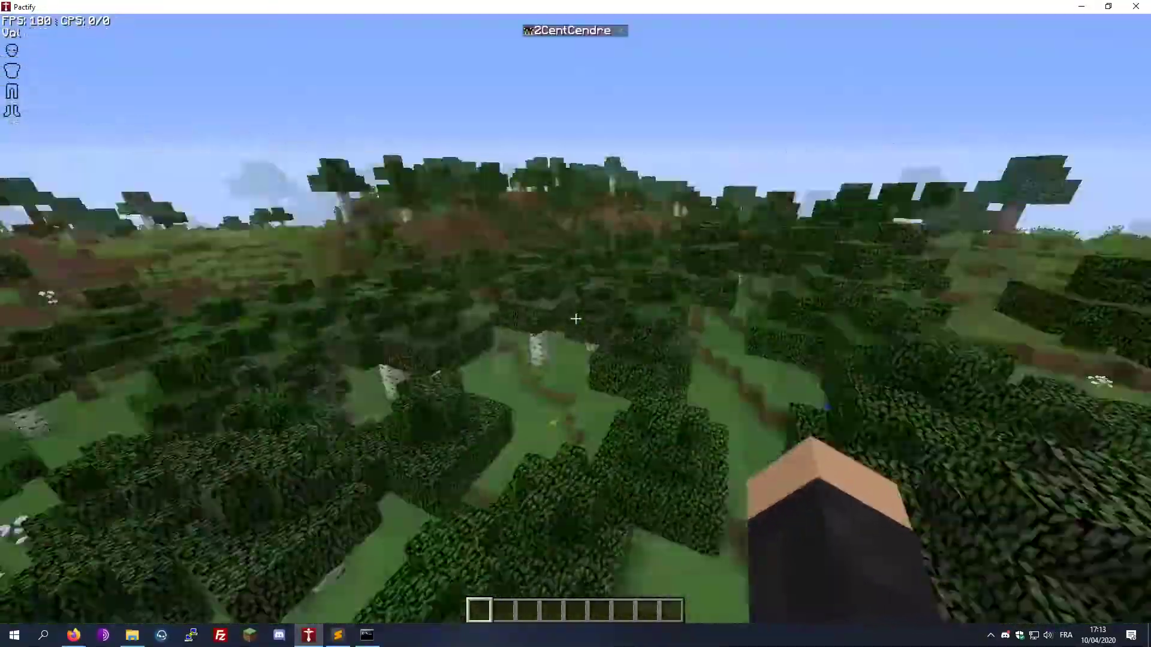
# Step: Cycle the camera to the front-facing third-person perspective to inspect the player's character, and check the online player list
pyautogui.press('F5')
pyautogui.press('F5')
pyautogui.press('Tab')
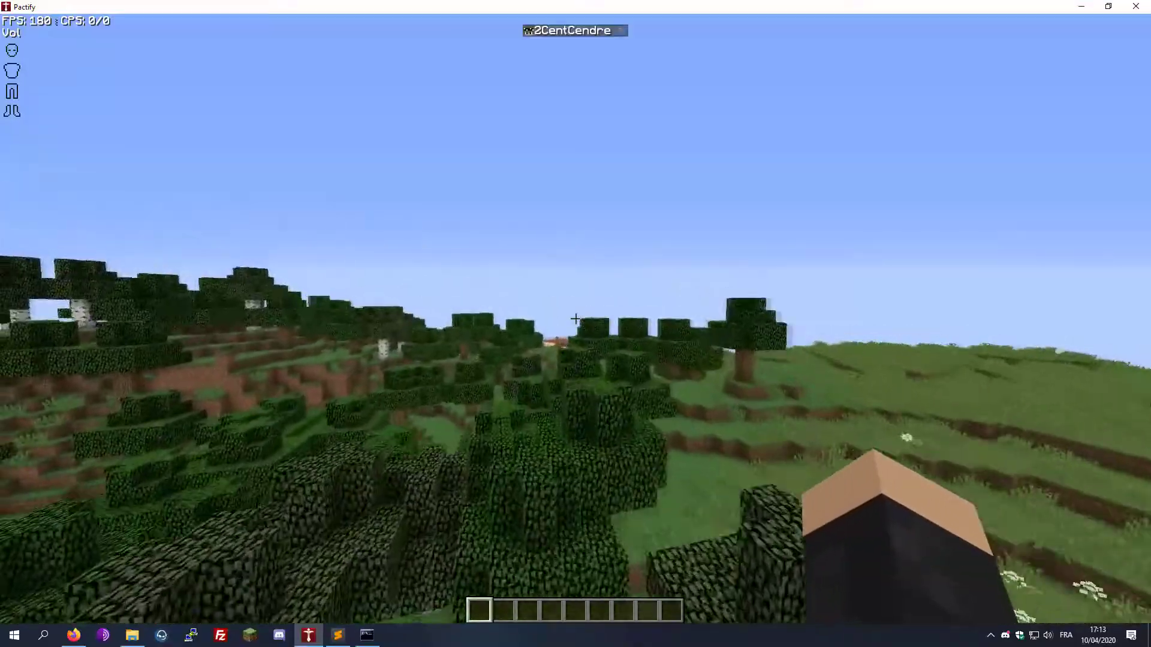
pyautogui.press('F5')
pyautogui.press('F5')
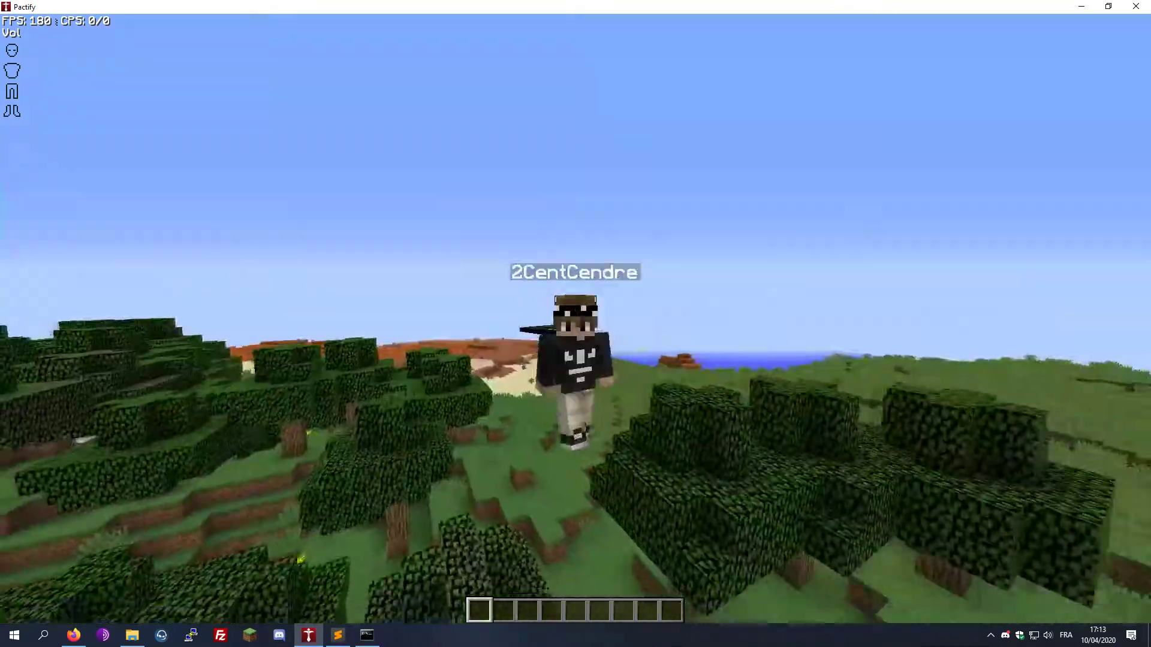
pyautogui.press('Tab')
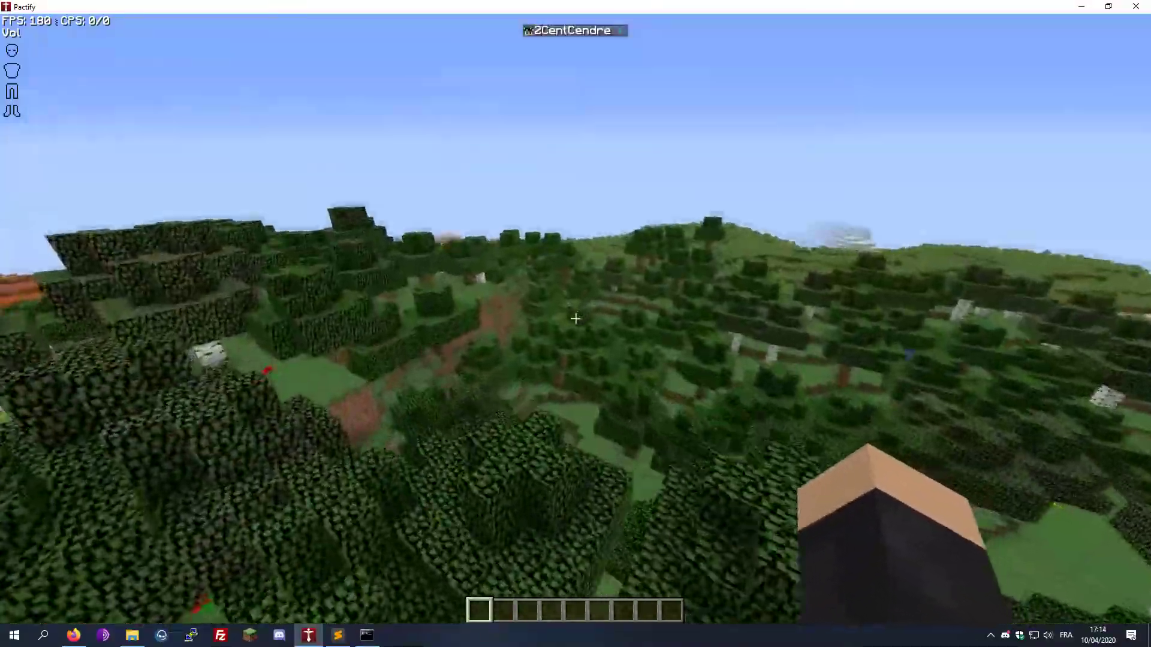
# Step: Fly over the forest and switch to a third-person camera to view the character in flight
pyautogui.press('space')
pyautogui.press('space')
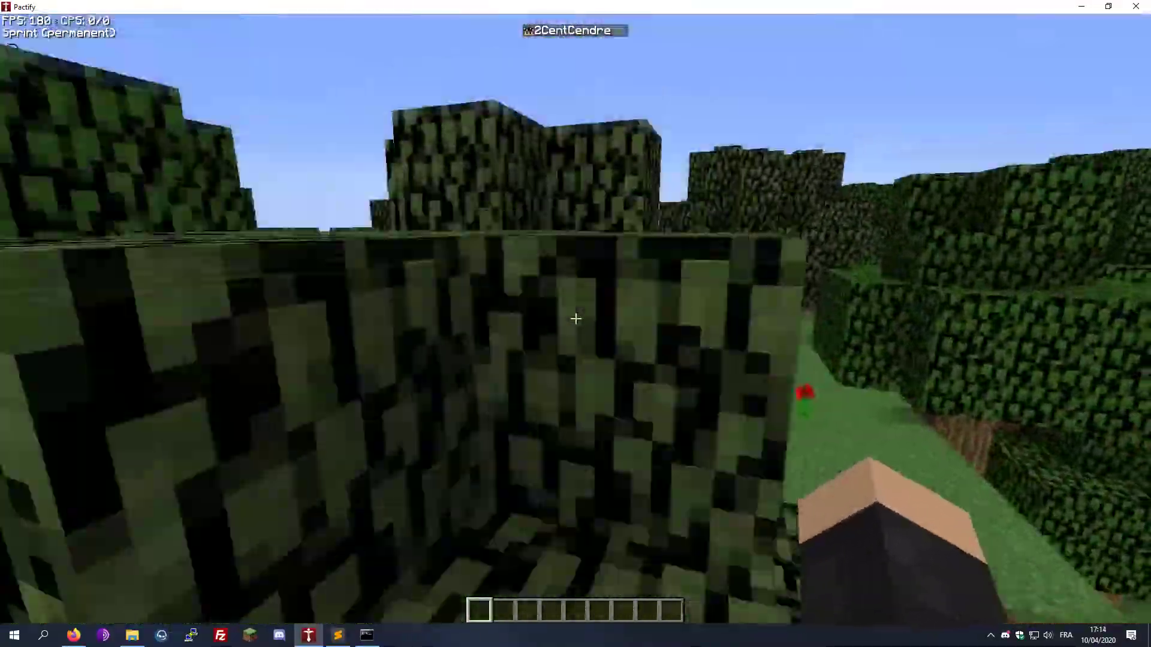
pyautogui.press('space')
pyautogui.press('space')
pyautogui.press('space')
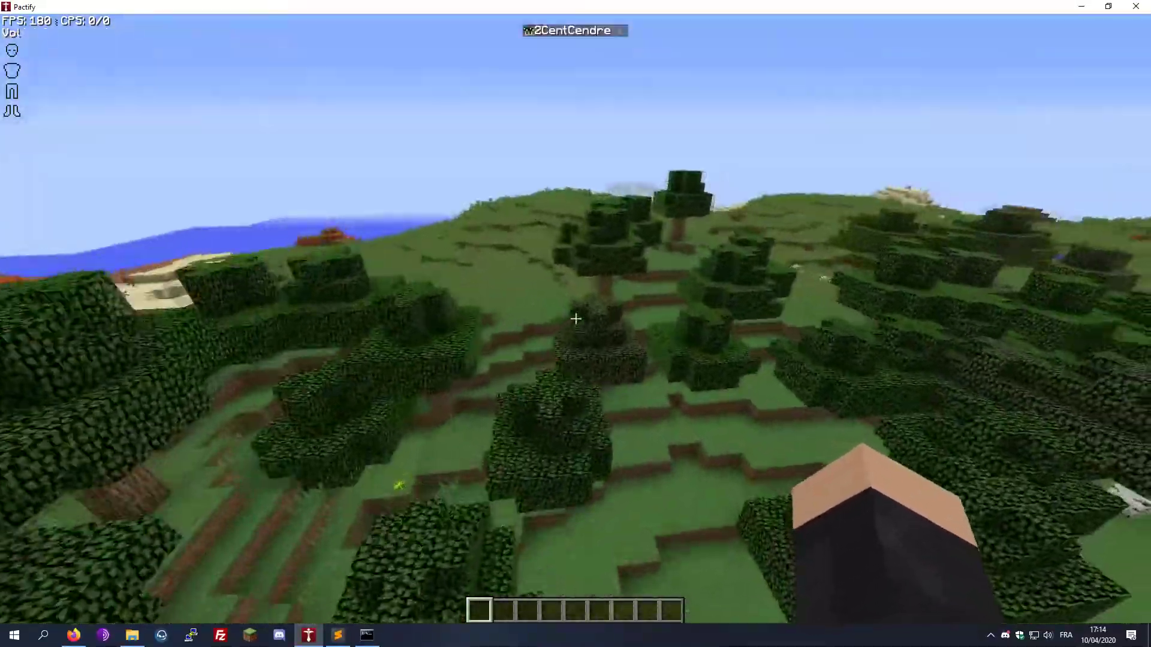
pyautogui.press('space')
pyautogui.press('space')
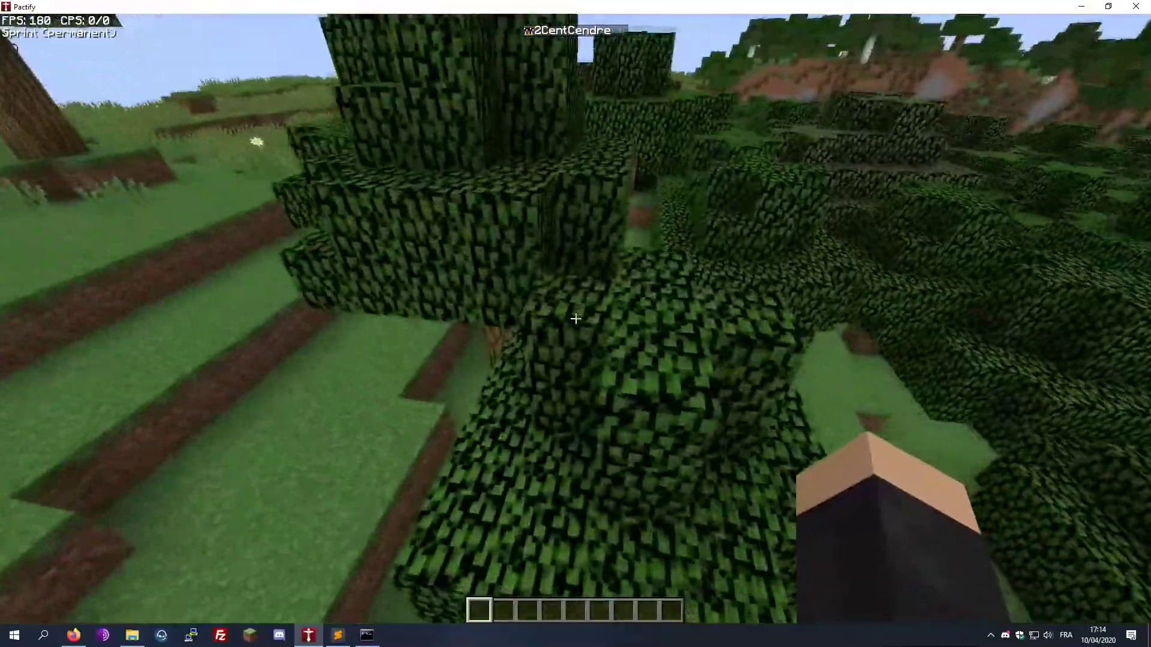
pyautogui.press('space')
pyautogui.press('space')
pyautogui.press('z')
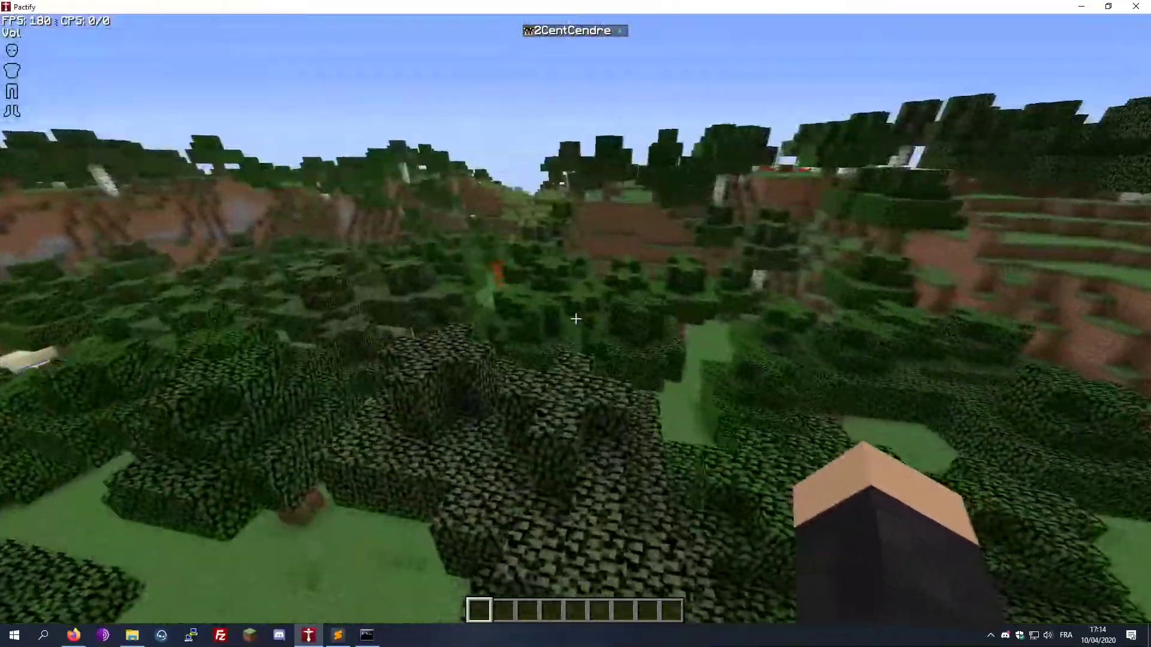
pyautogui.press('F5')
pyautogui.press('F5')
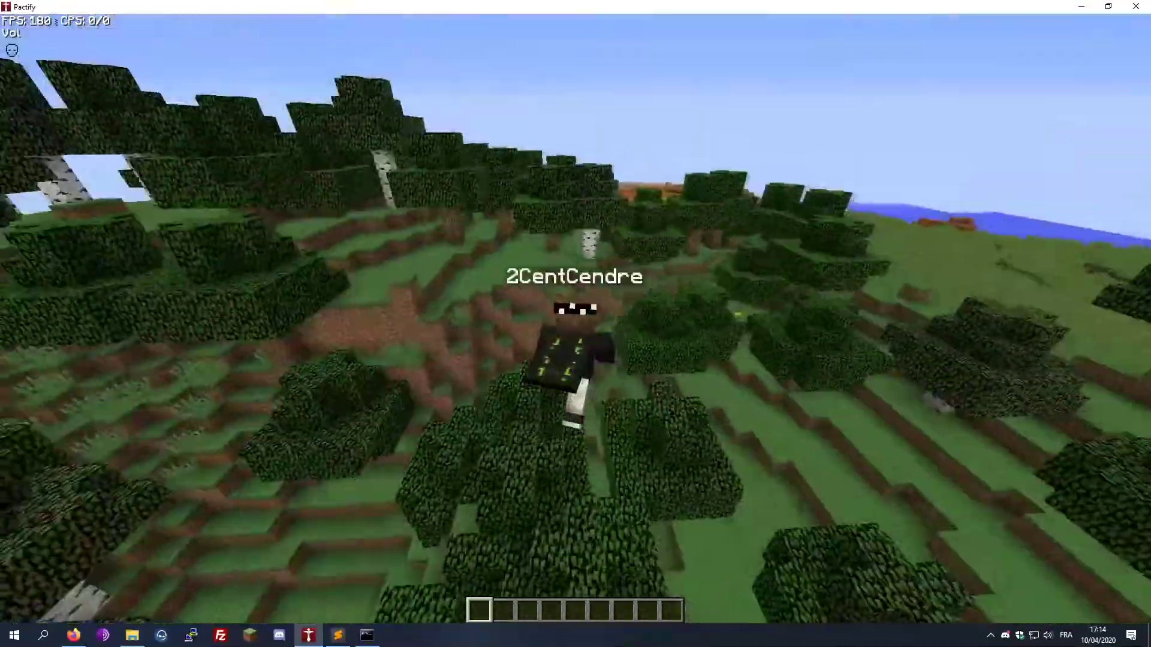